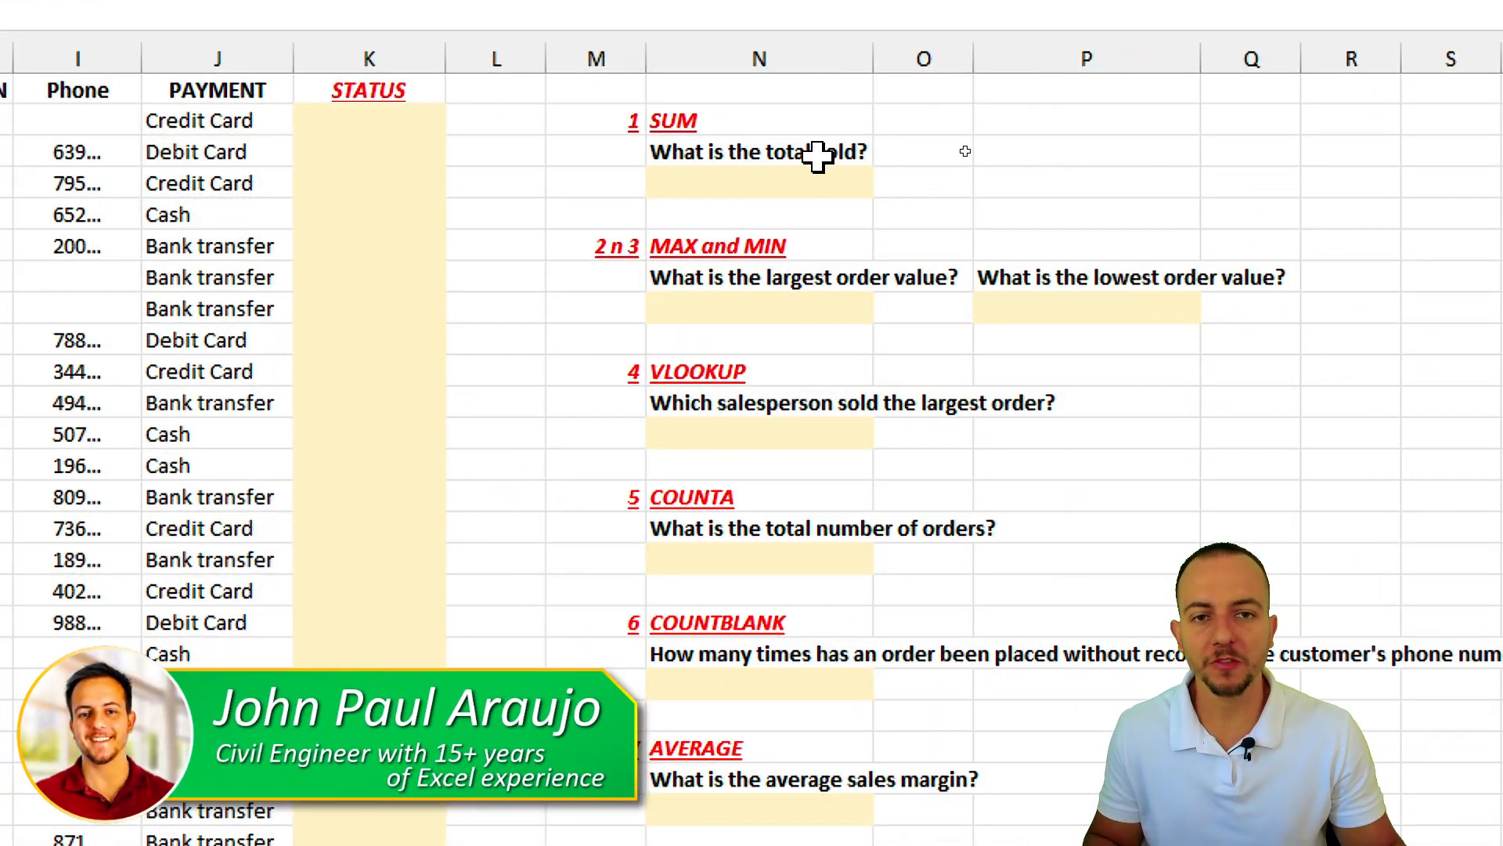
# Step: Review the total sold question under SUM and the order values in the TOTAL SOLD column
pyautogui.moveTo(798, 119); pyautogui.dragTo(786, 188)
pyautogui.click(771, 182)
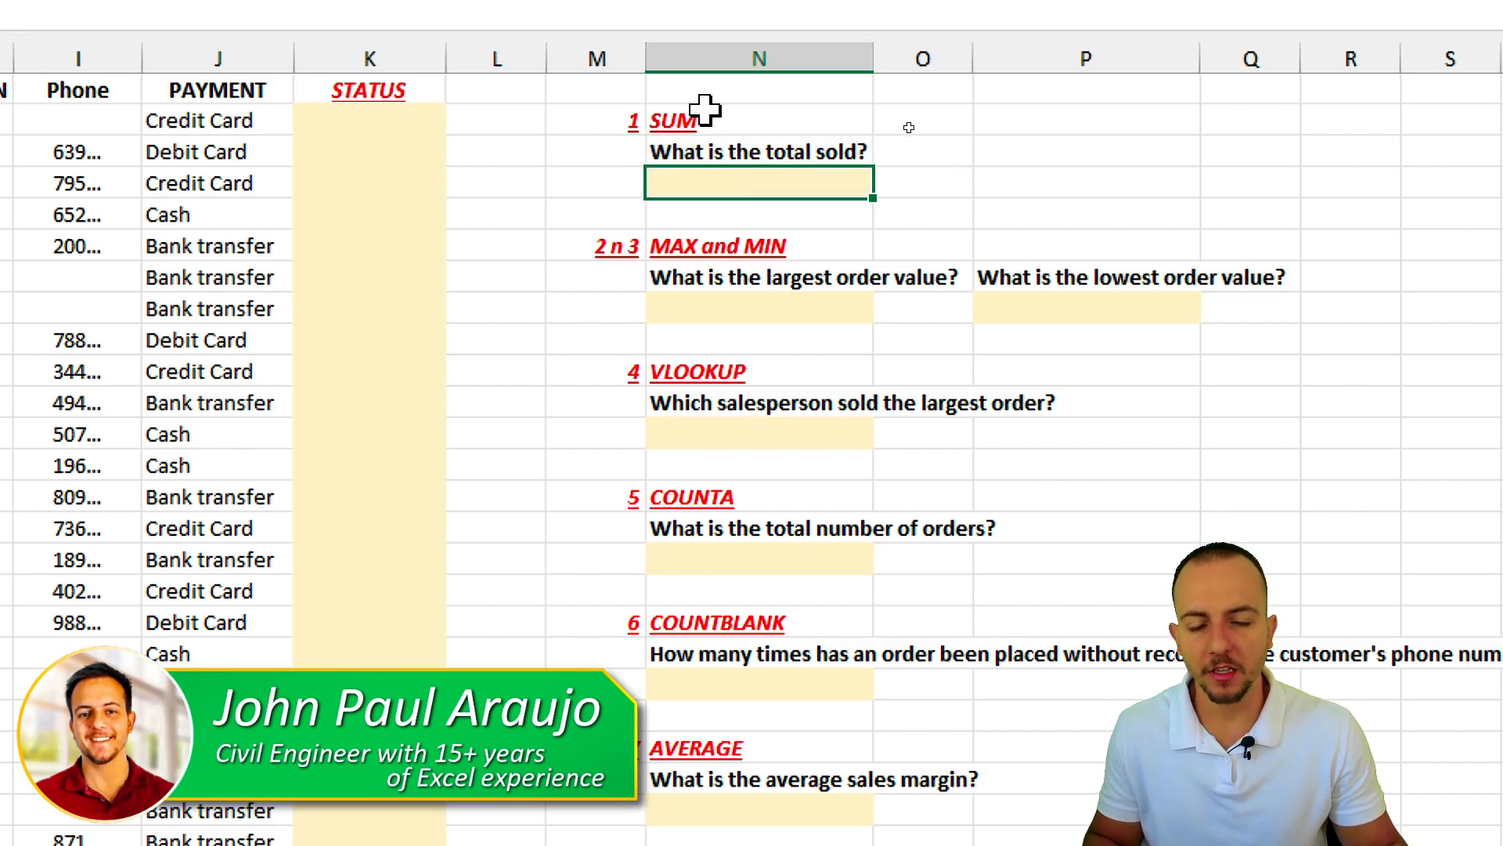
pyautogui.click(745, 148)
pyautogui.click(792, 176)
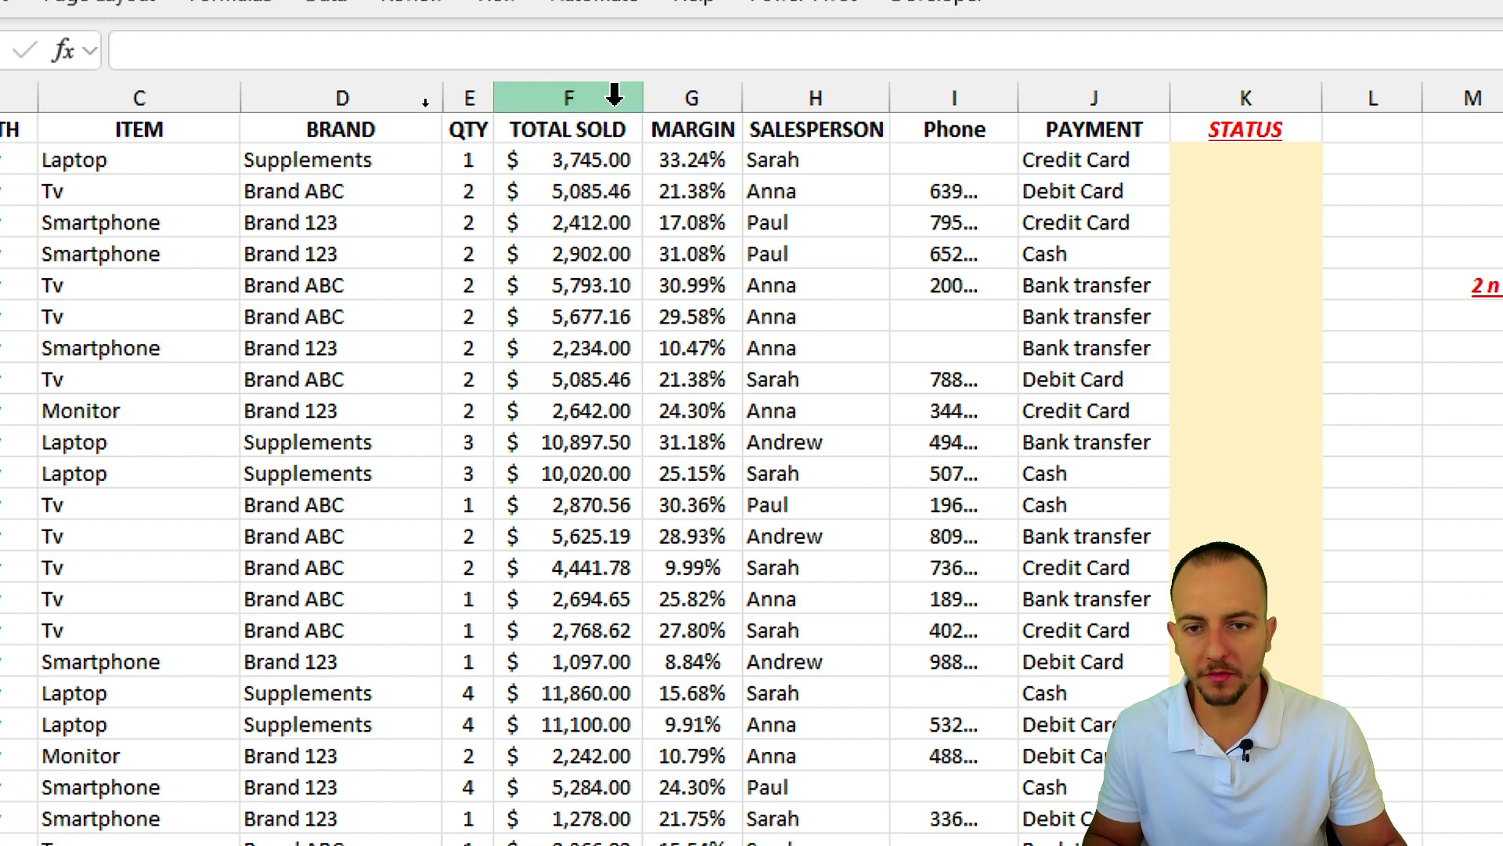
pyautogui.click(614, 80)
pyautogui.moveTo(602, 116); pyautogui.dragTo(583, 351)
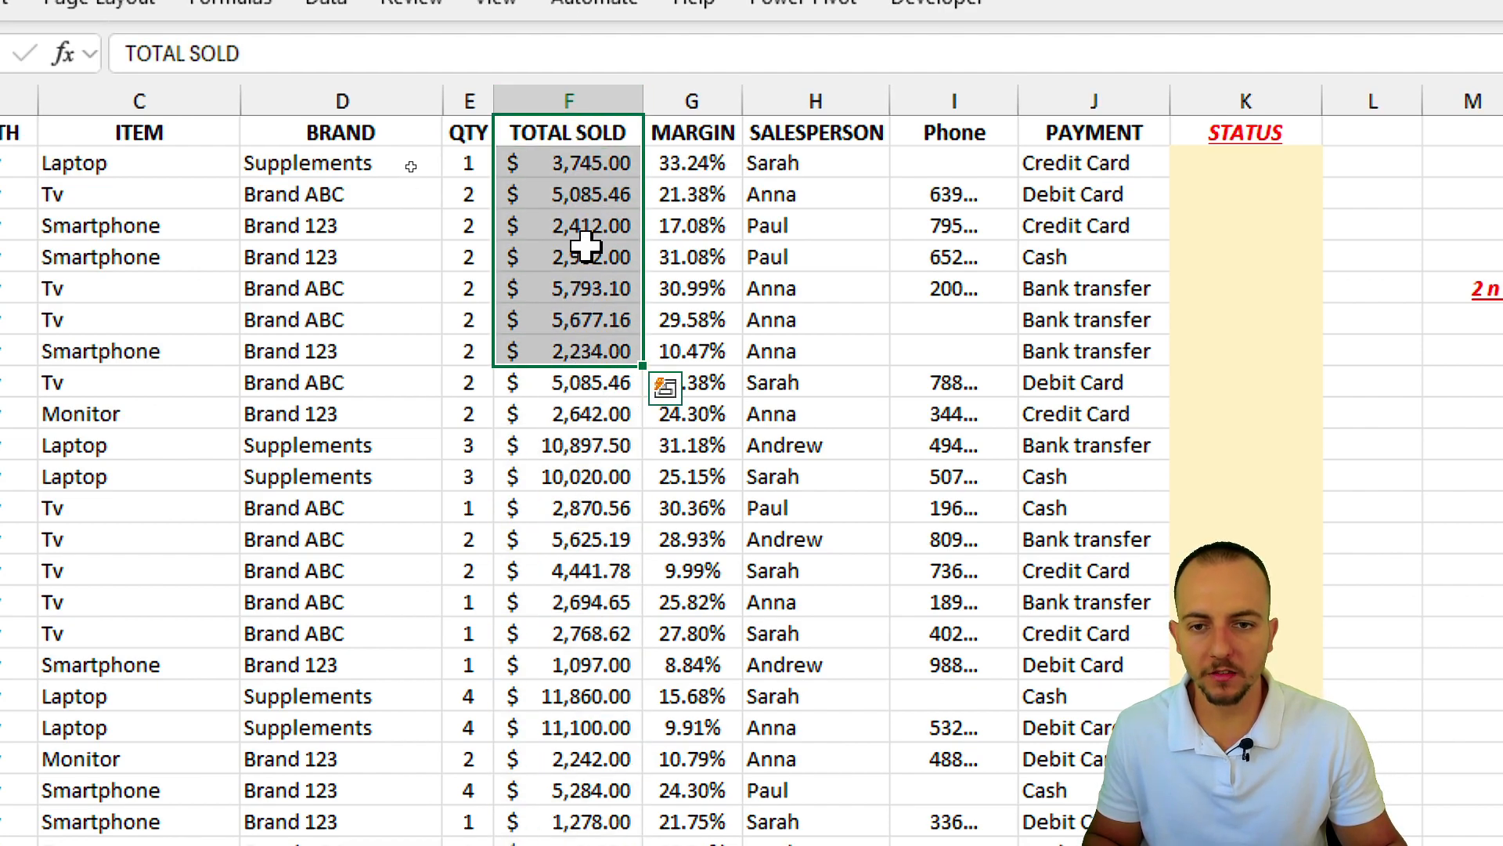
pyautogui.moveTo(604, 141); pyautogui.dragTo(604, 538)
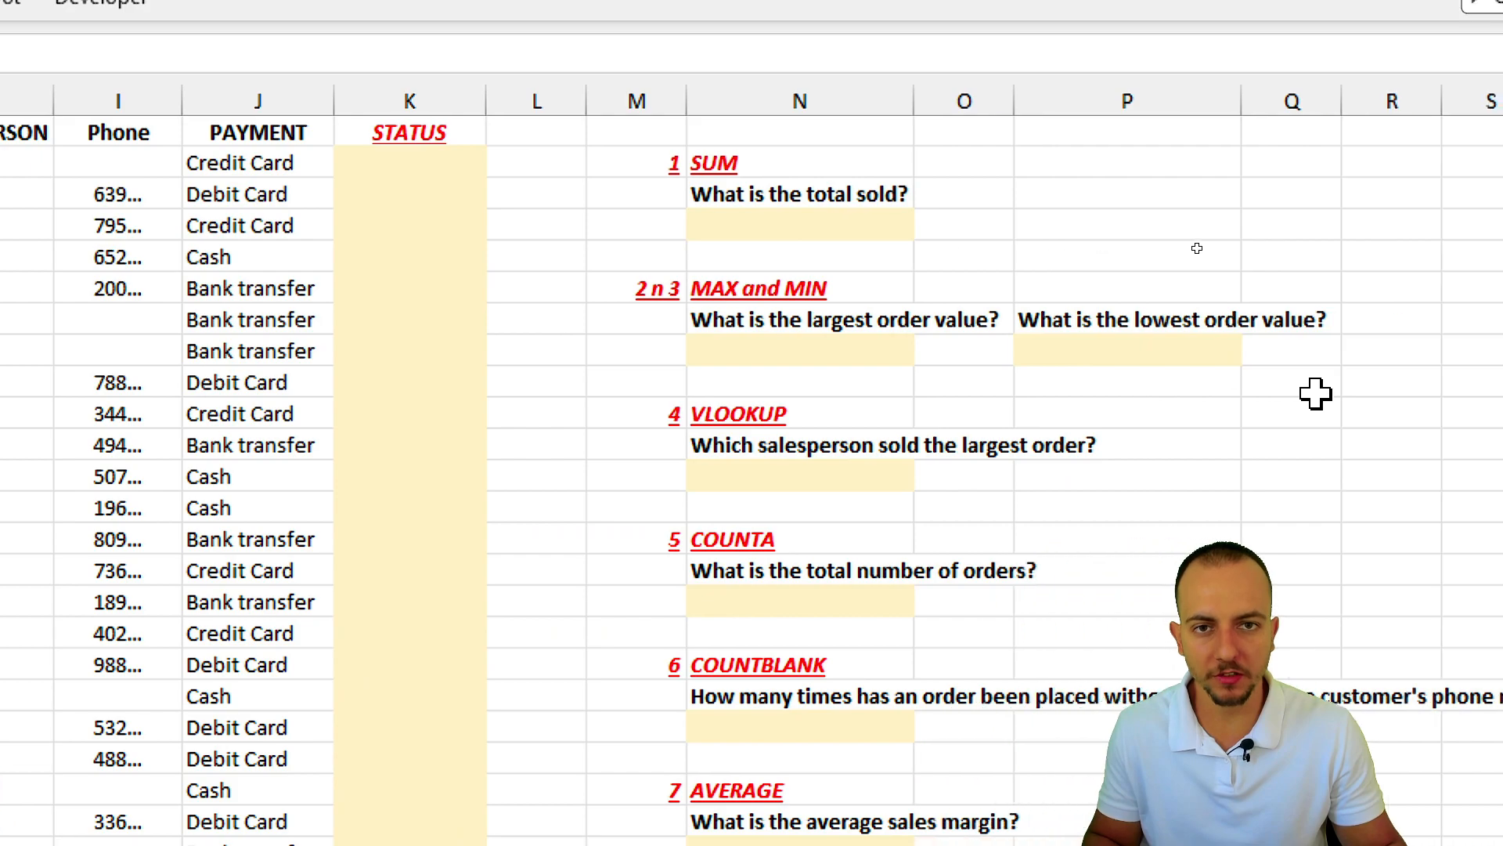
# Step: Answer the total sold question in N4 with a SUM formula over the entire TOTAL SOLD column (F:F)
pyautogui.click(778, 224)
pyautogui.write('=')
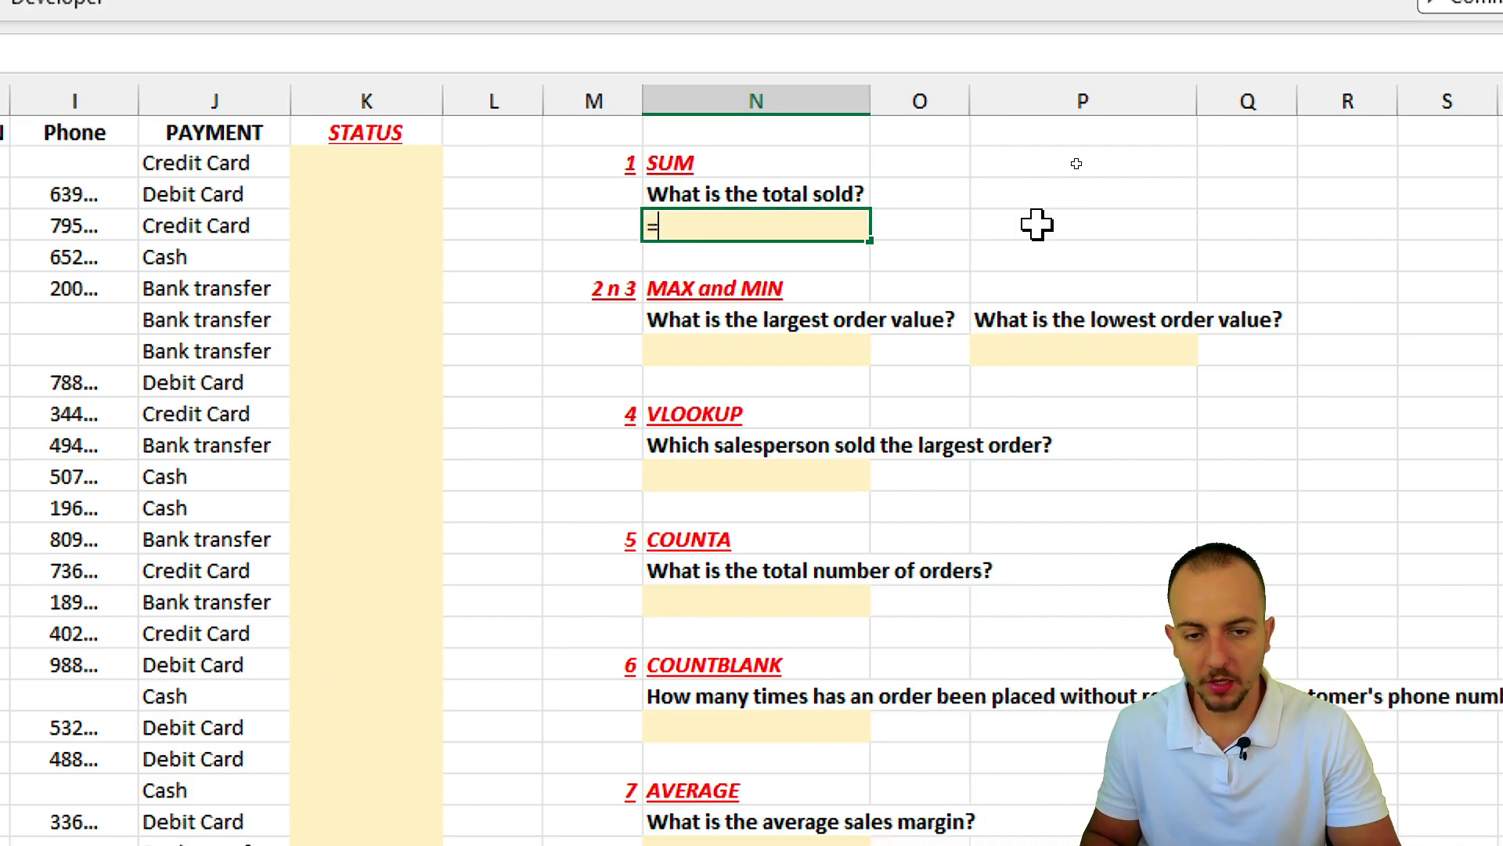
pyautogui.write('sum')
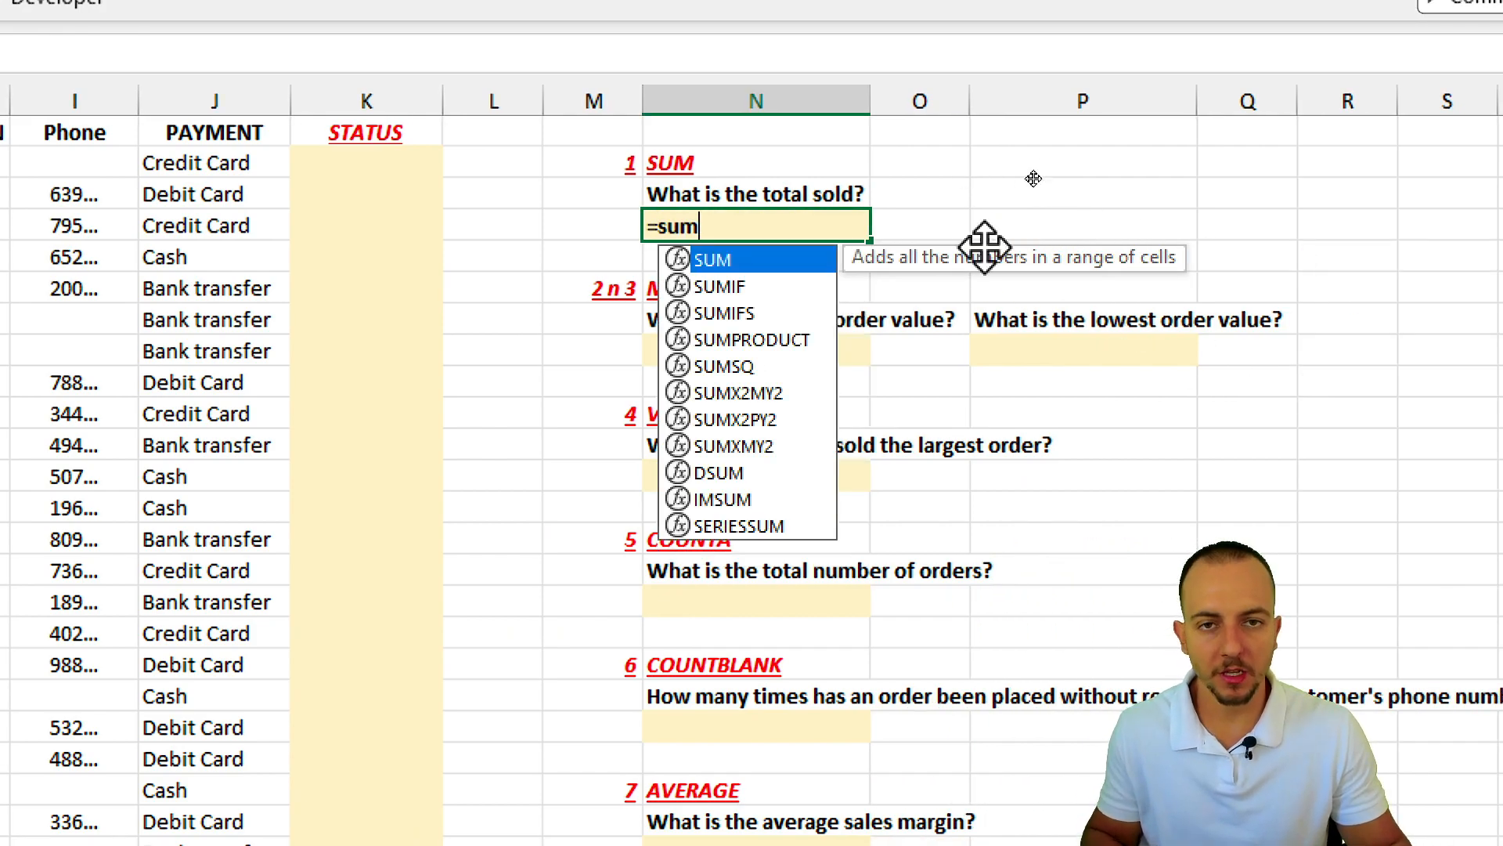
pyautogui.doubleClick(800, 261)
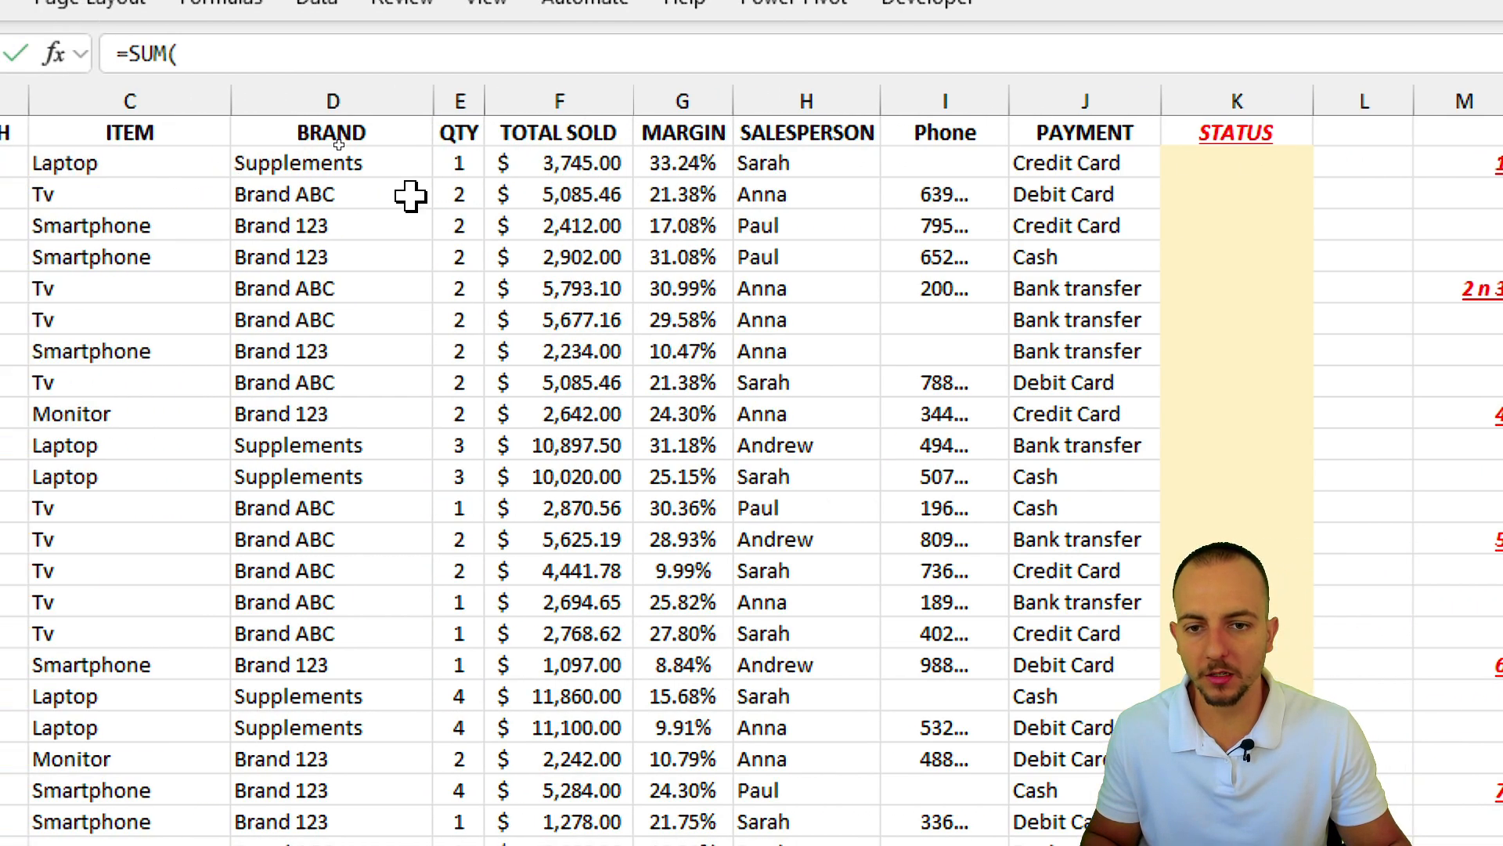
pyautogui.moveTo(89, 192); pyautogui.dragTo(91, 429)
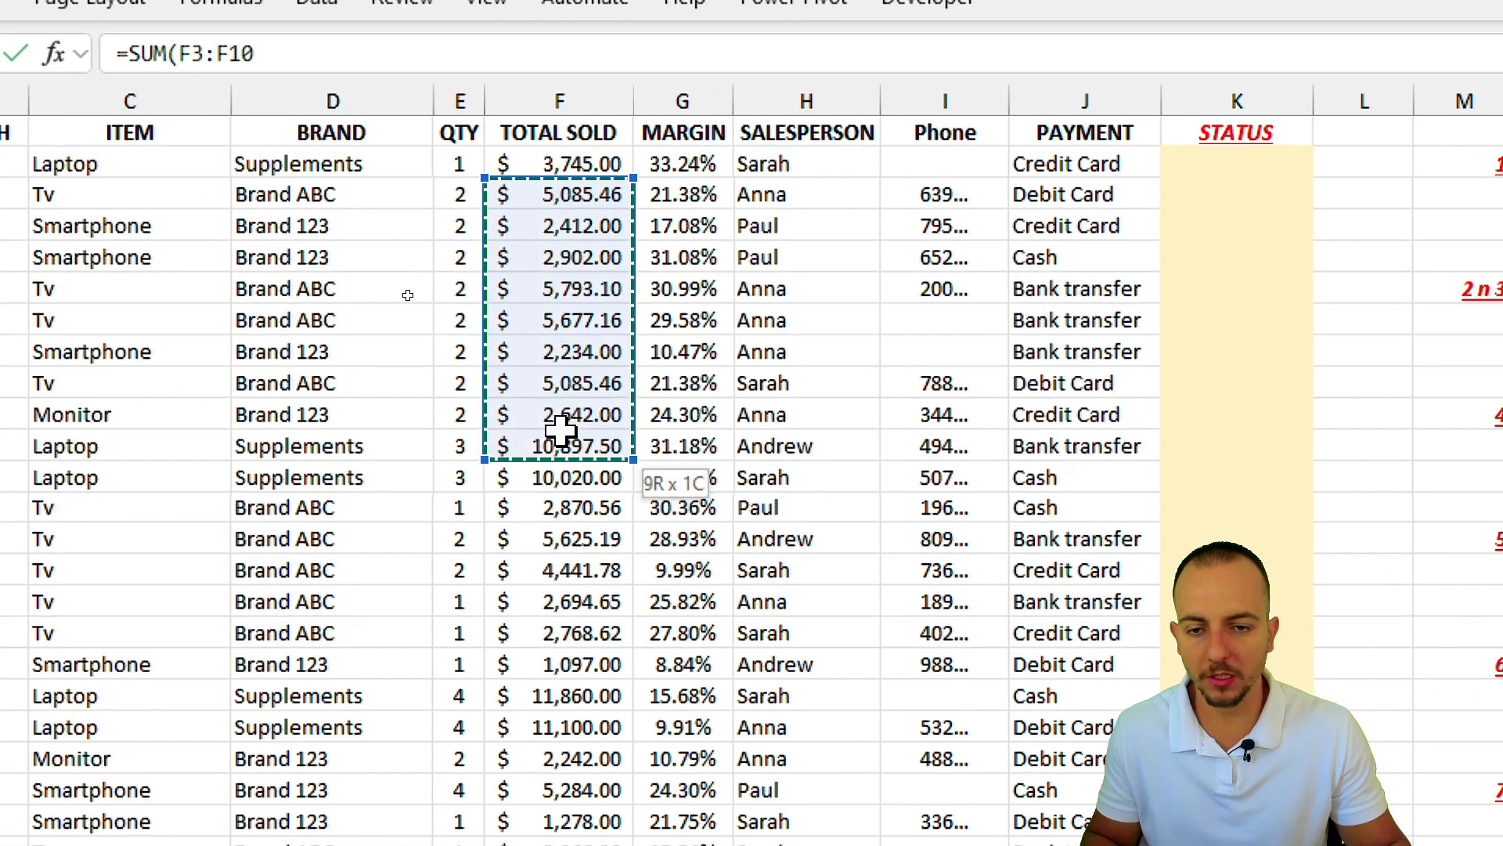
pyautogui.moveTo(561, 430); pyautogui.dragTo(569, 502)
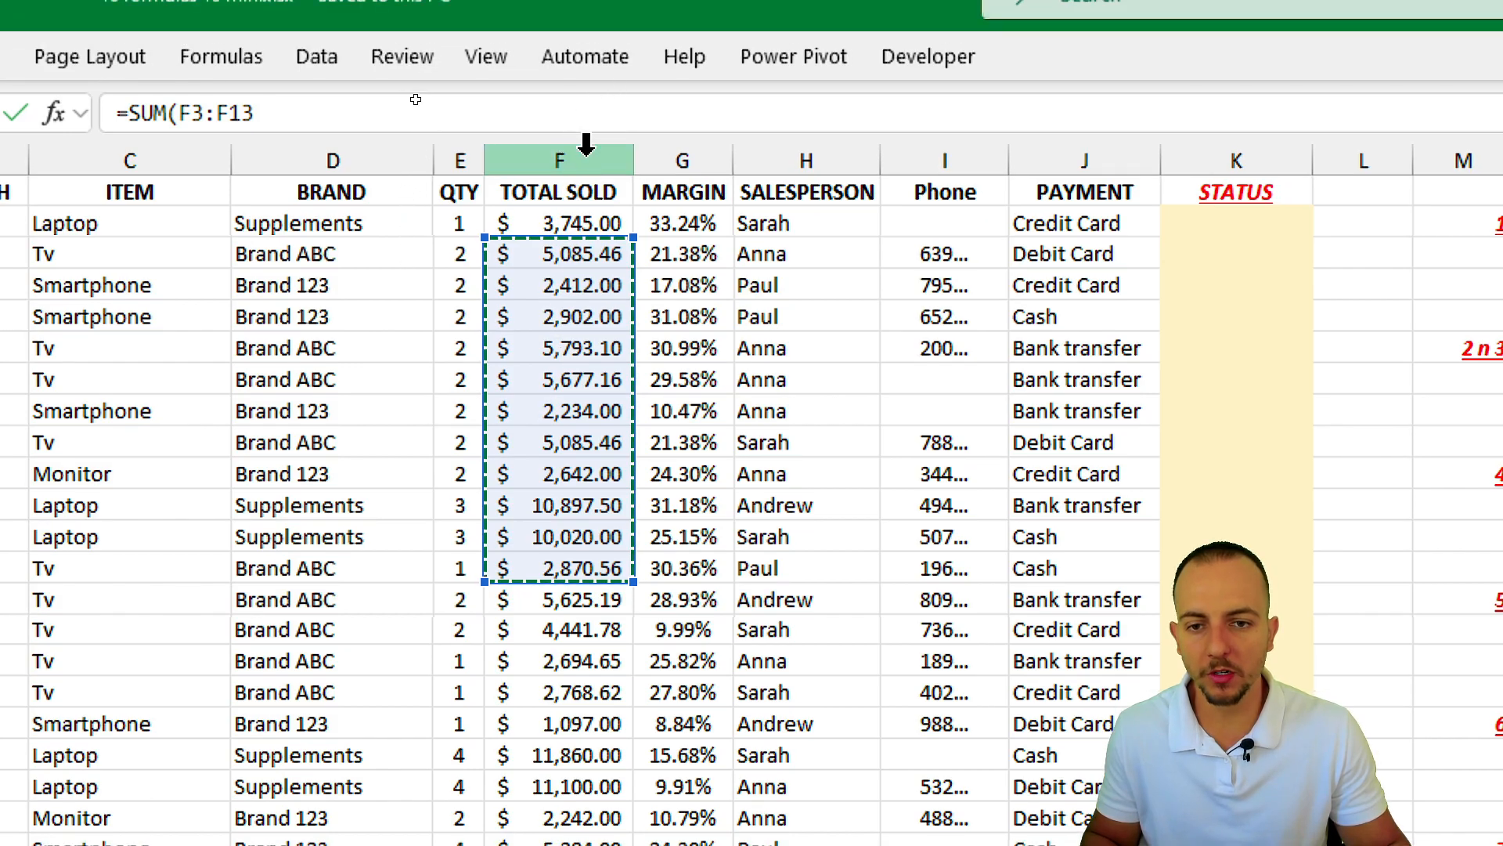
pyautogui.click(583, 98)
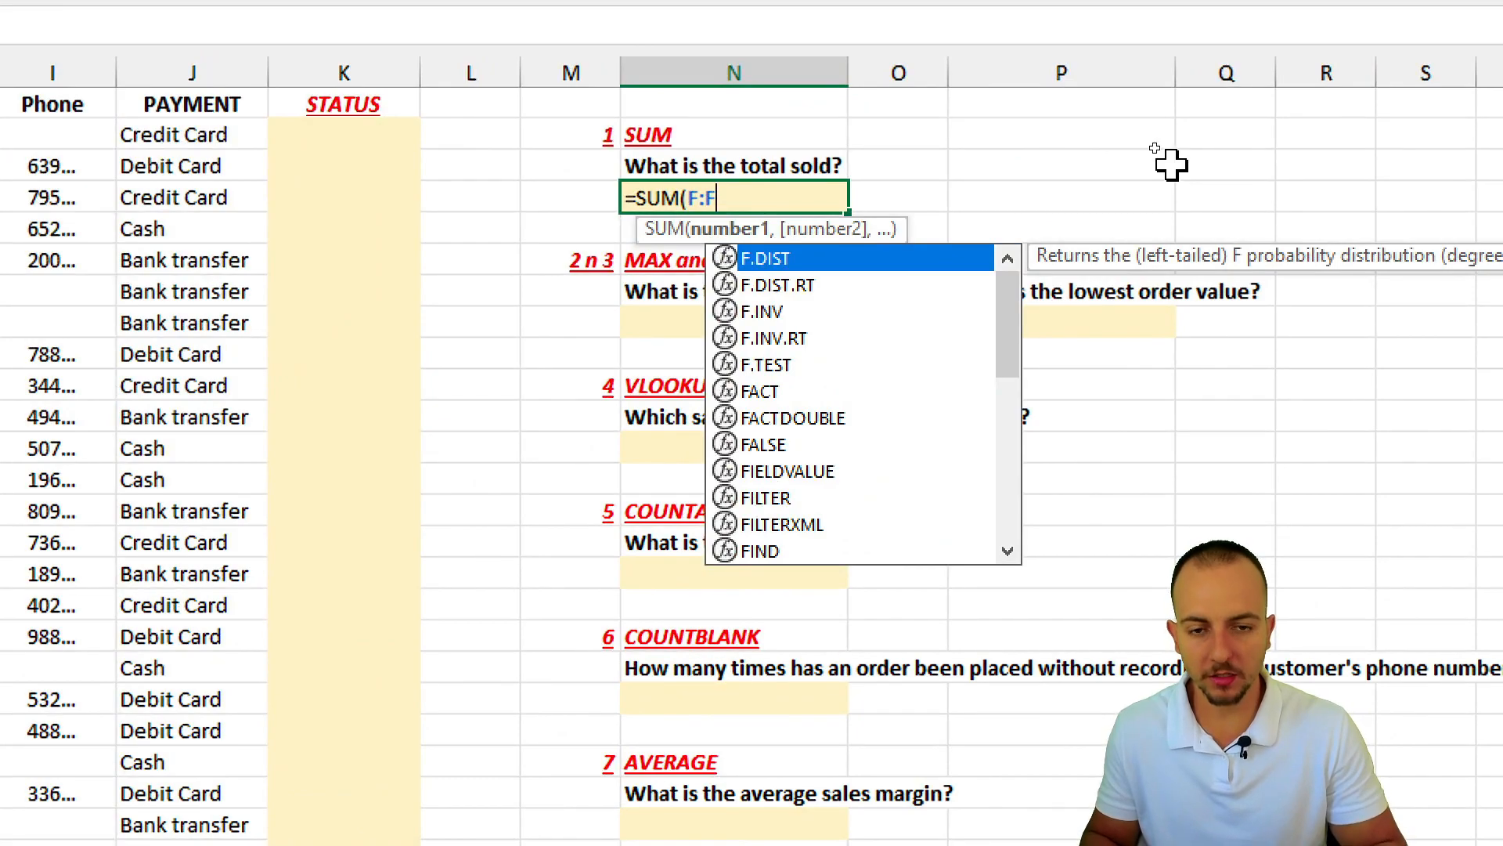
pyautogui.press('Return')
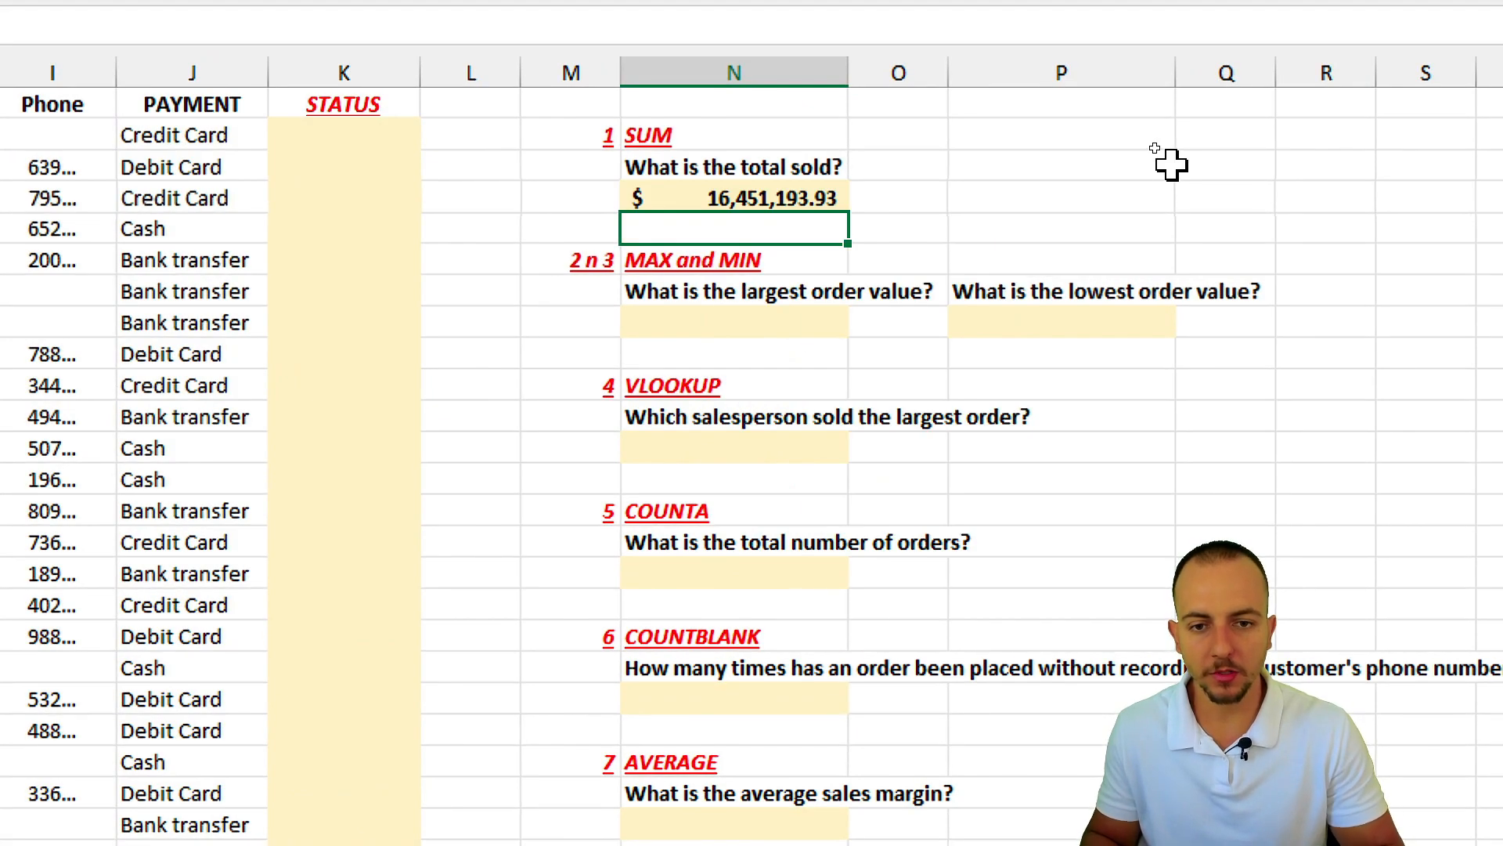
pyautogui.click(805, 196)
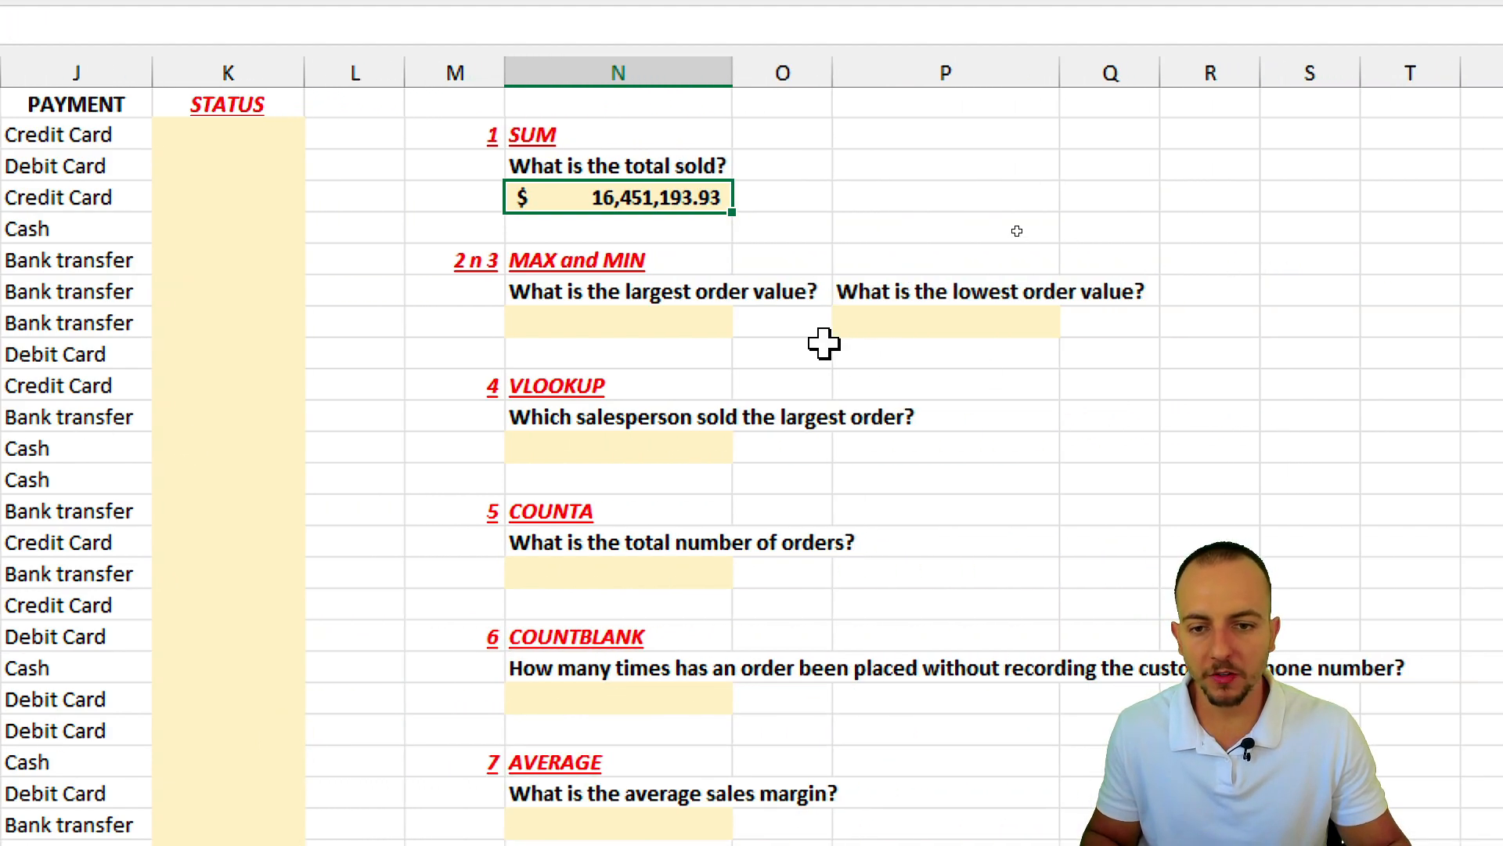
# Step: Answer the largest order value question in N8 with a MAX formula over the whole TOTAL SOLD column (F:F)
pyautogui.click(645, 315)
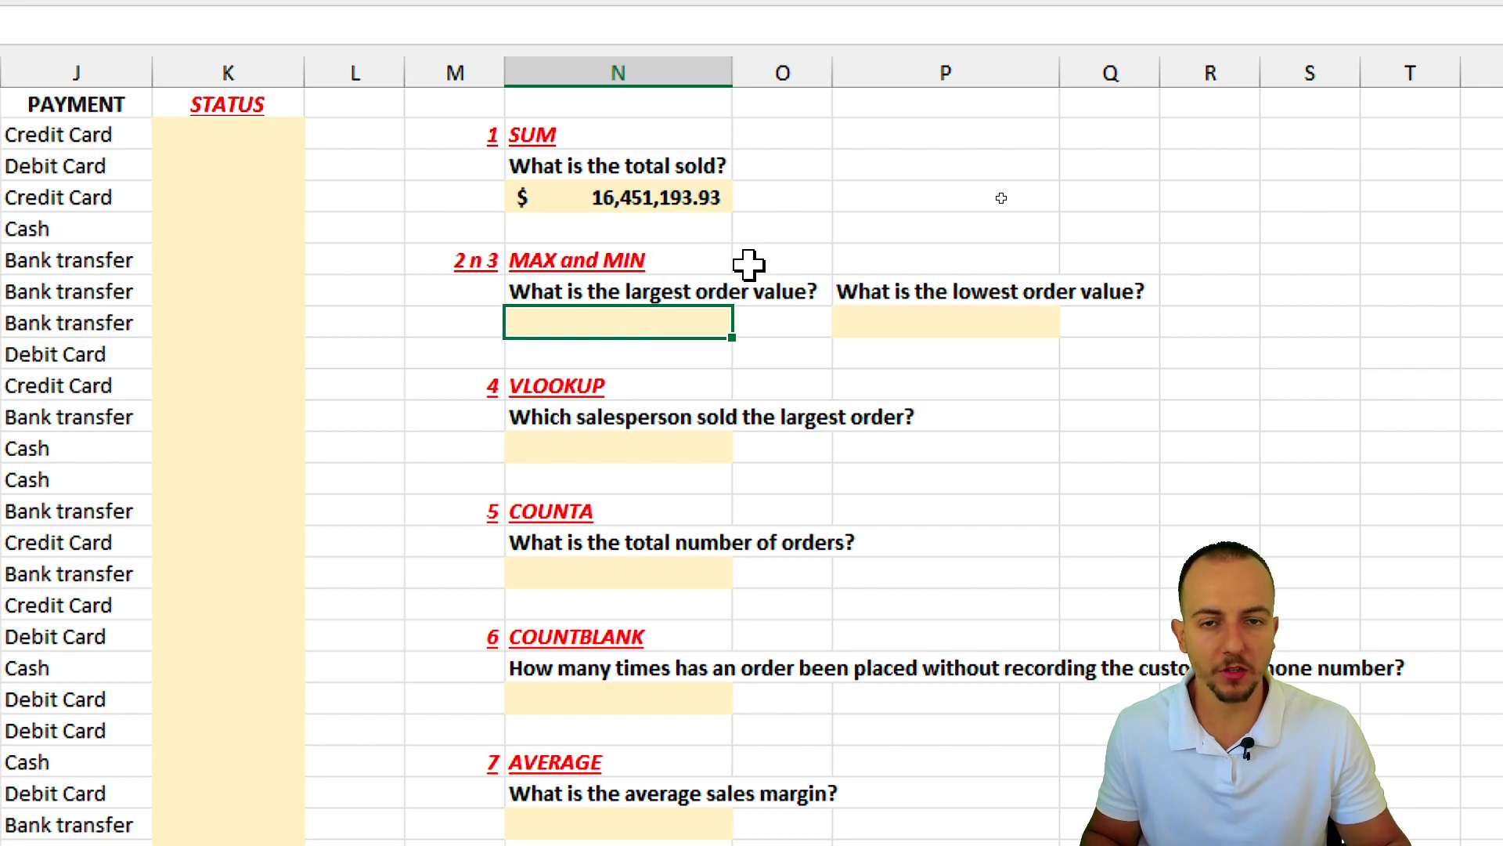
pyautogui.click(866, 324)
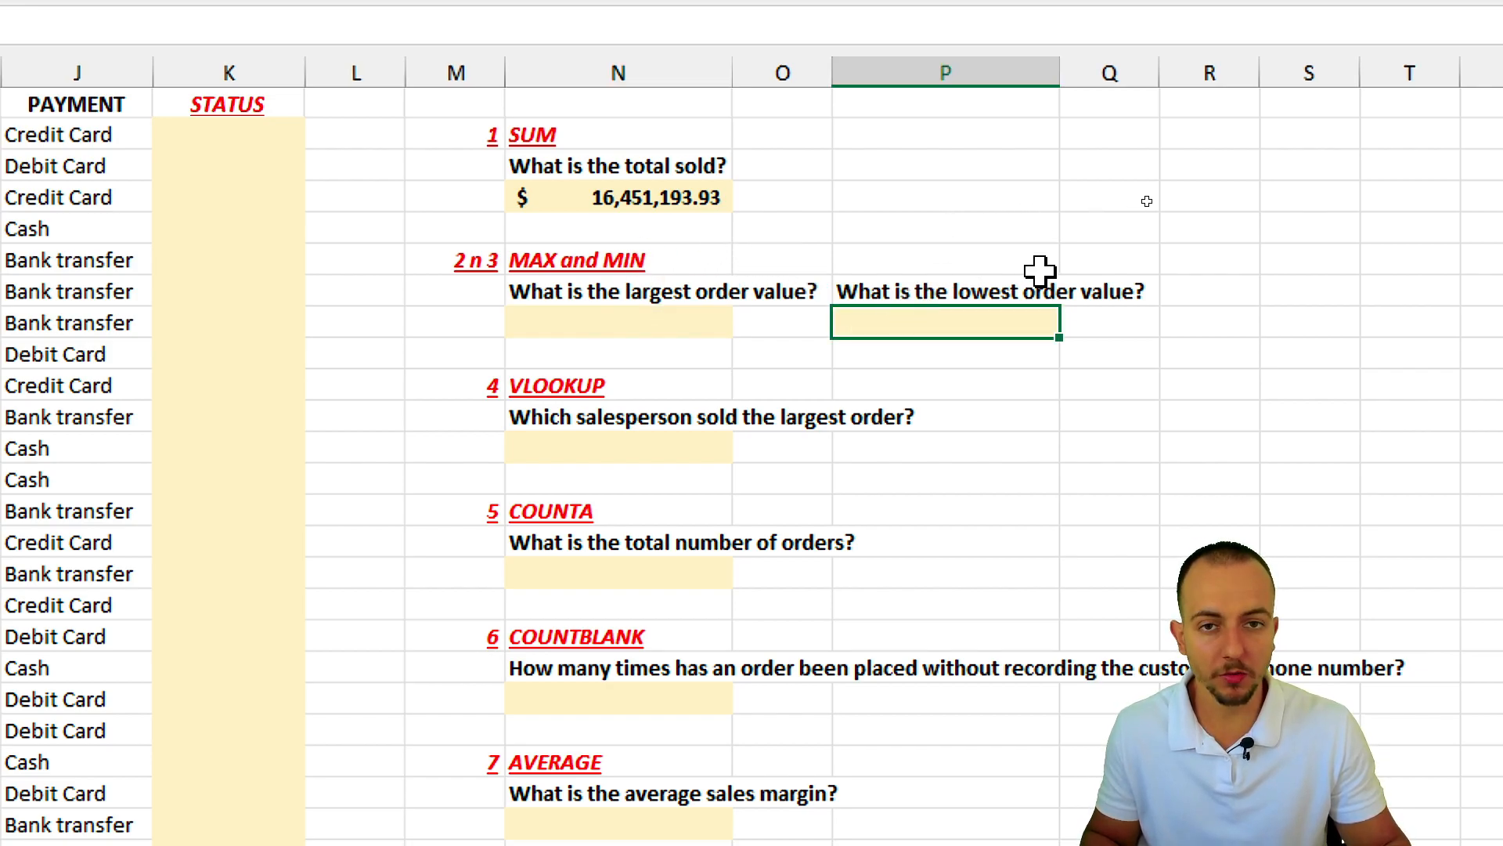
pyautogui.click(614, 321)
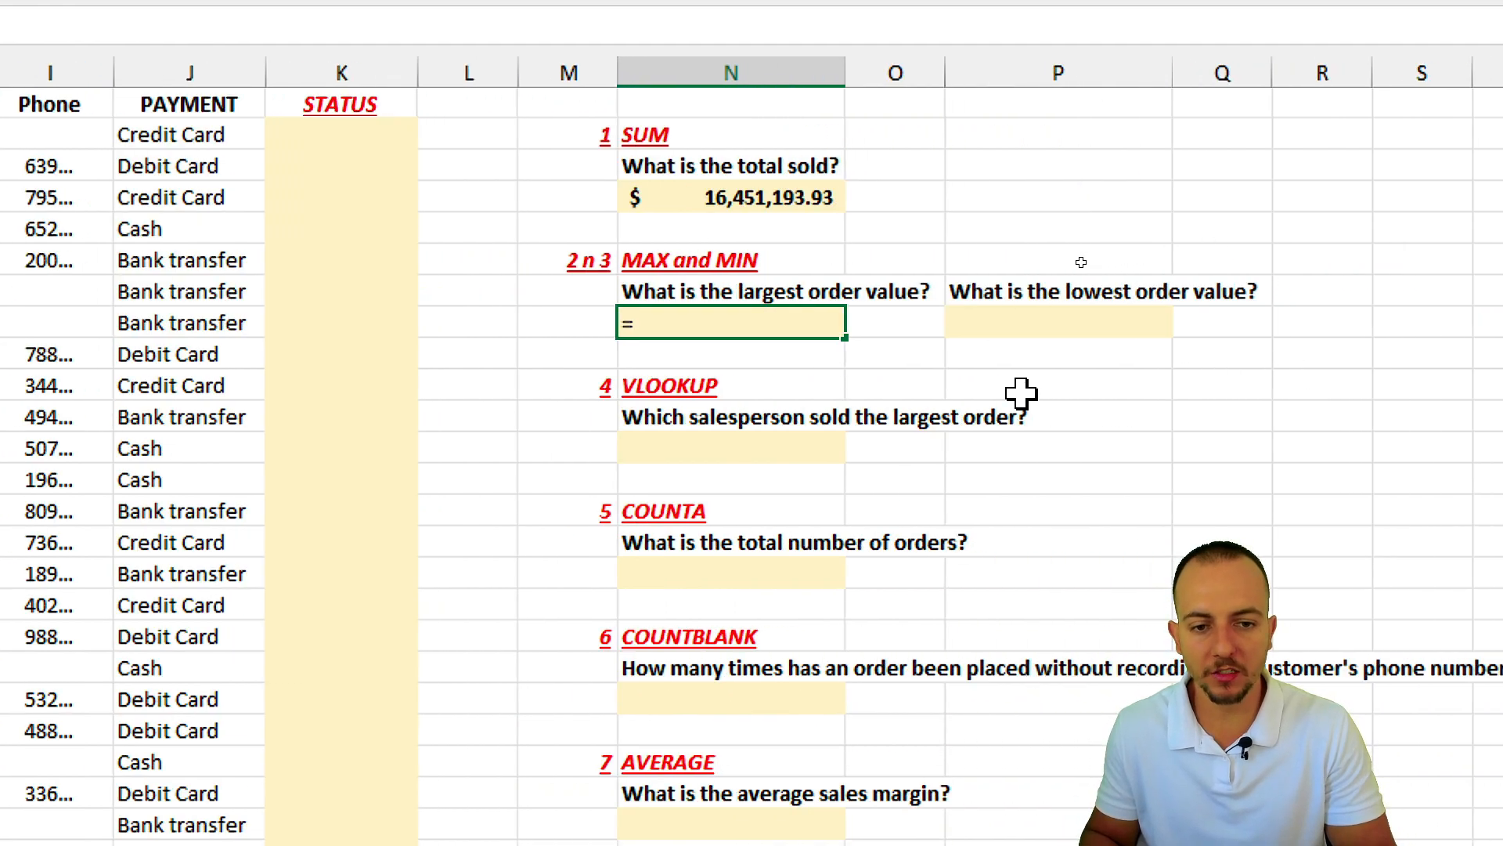
pyautogui.write('max')
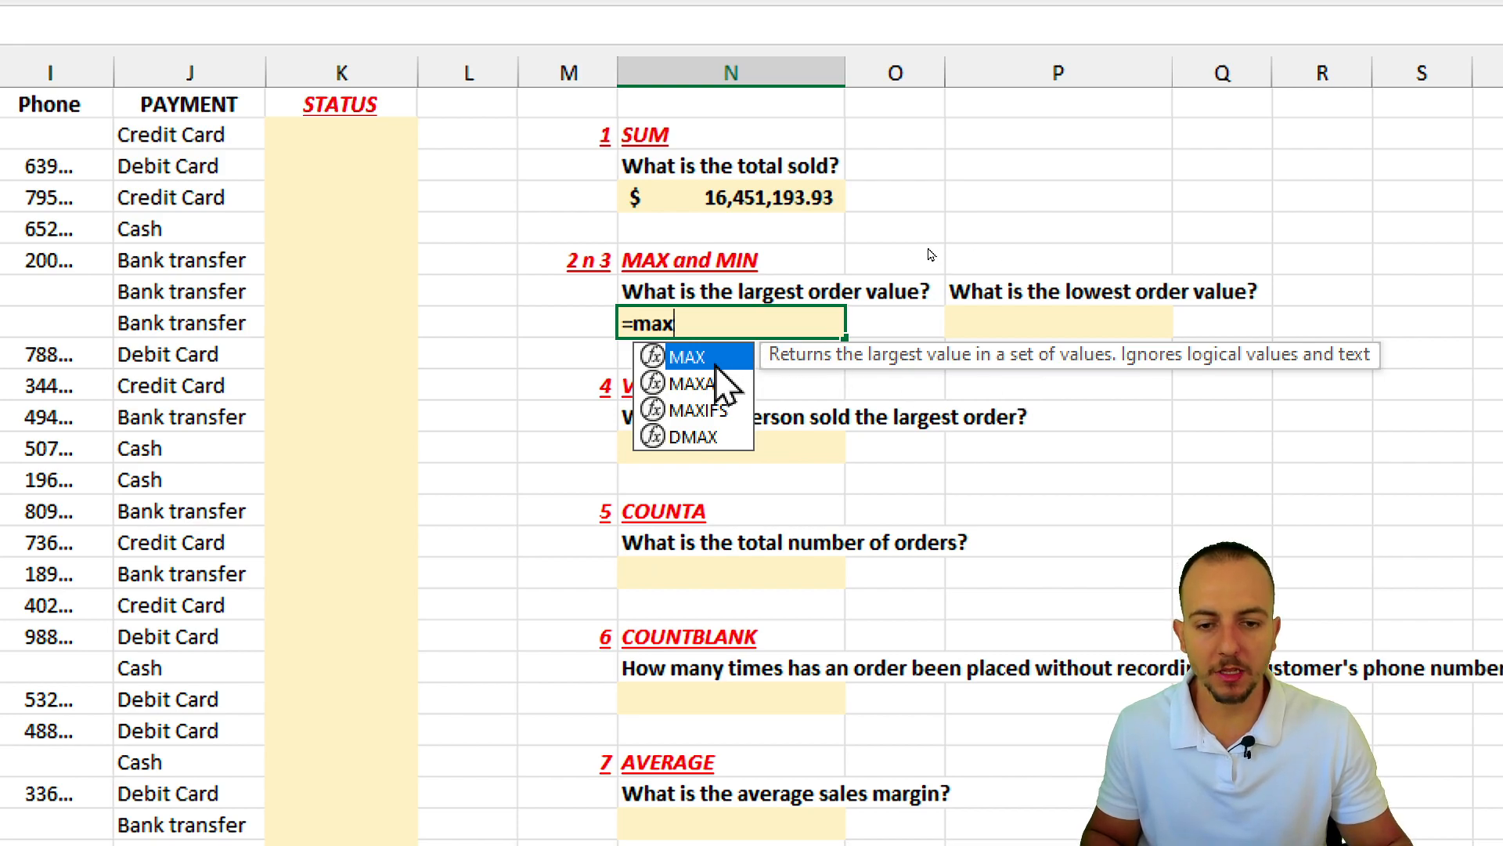
pyautogui.press('Tab')
pyautogui.hscroll(-8, 195, 336)
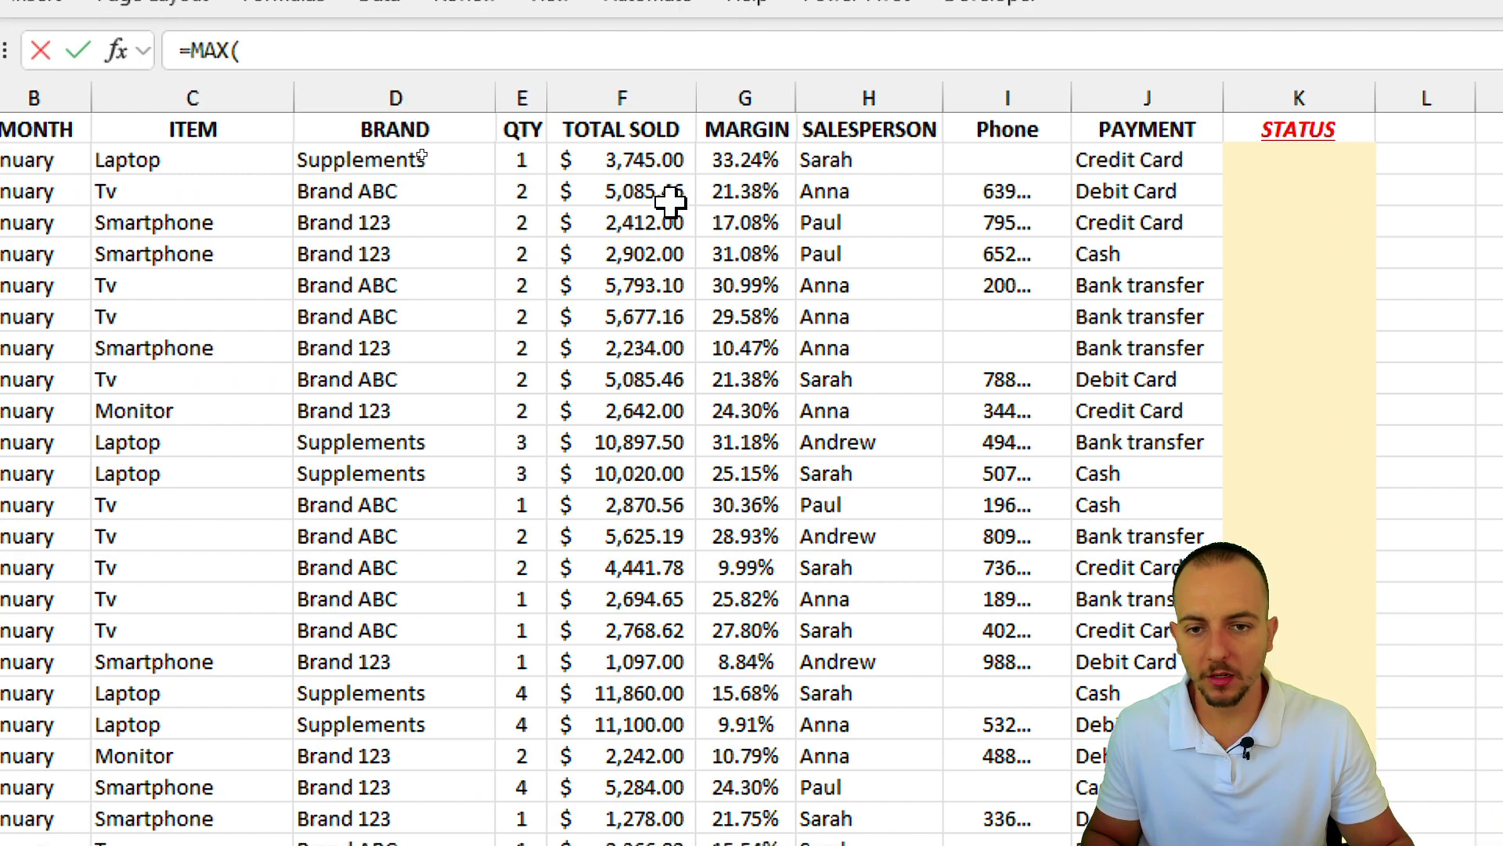
pyautogui.moveTo(662, 176); pyautogui.dragTo(634, 329)
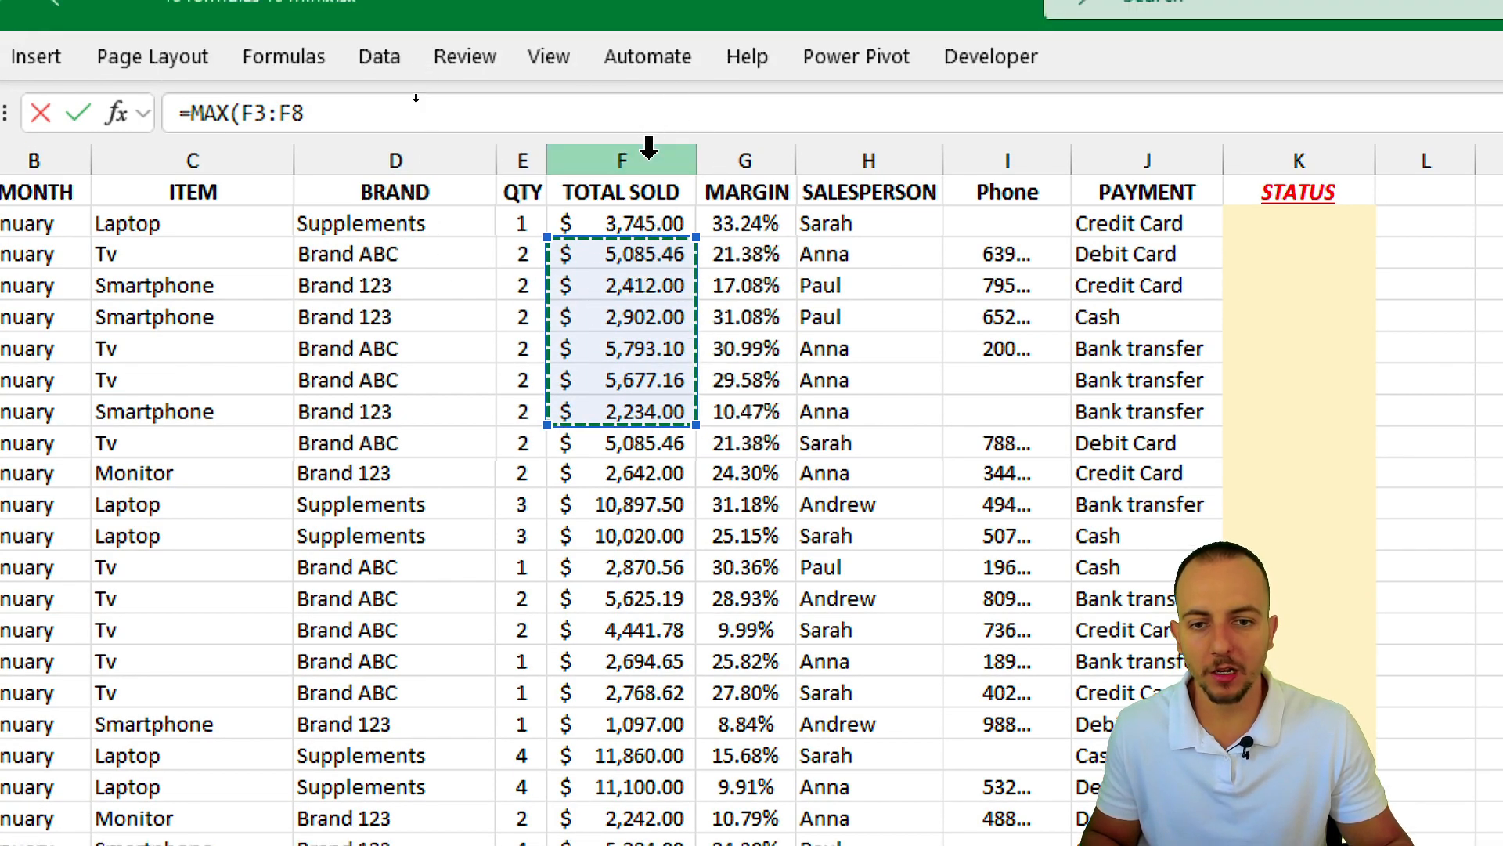
pyautogui.click(648, 152)
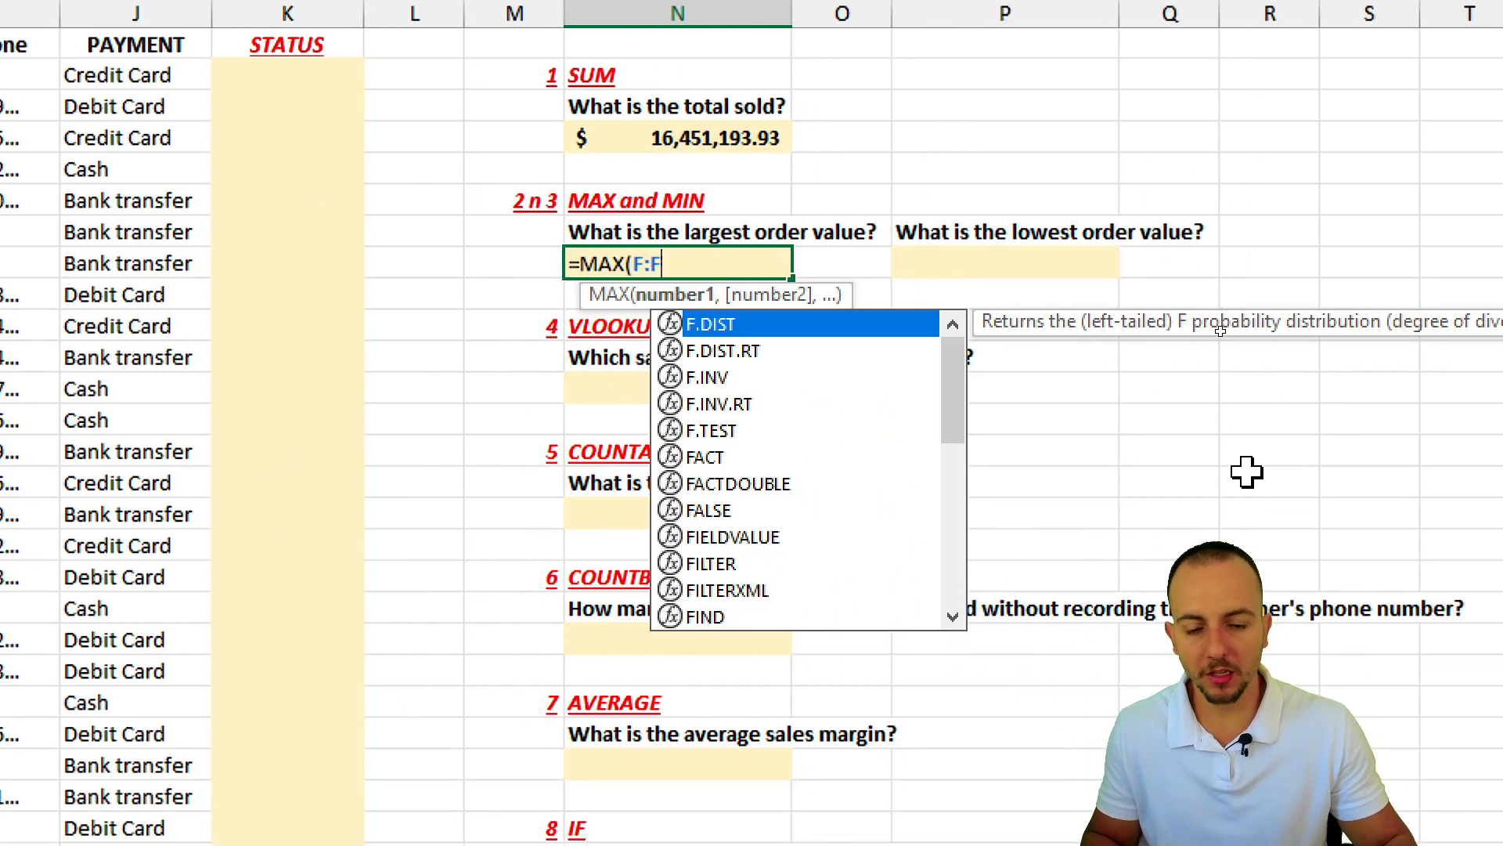
pyautogui.press('Return')
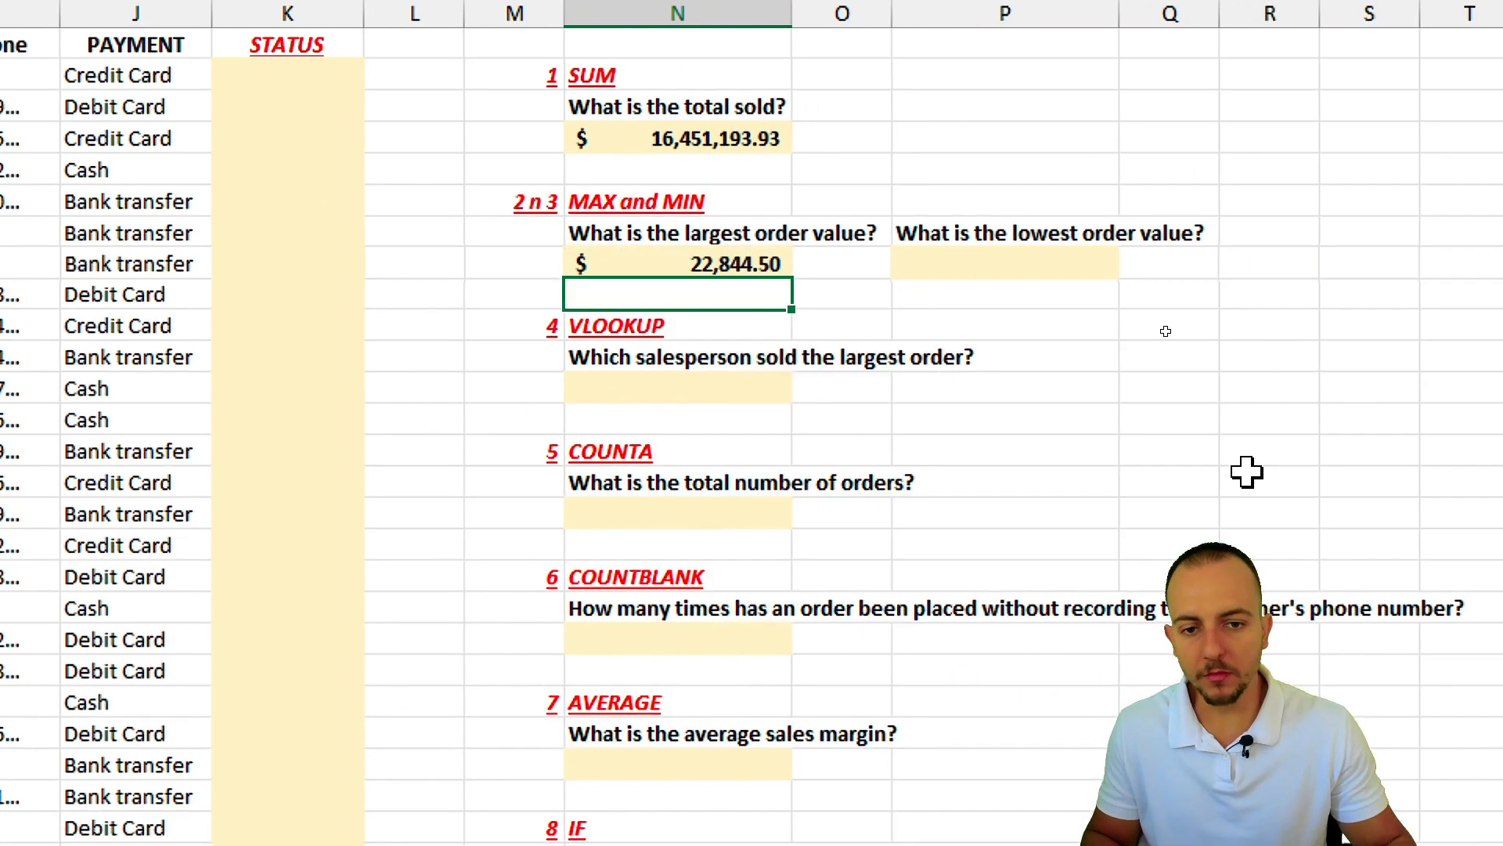
pyautogui.click(736, 265)
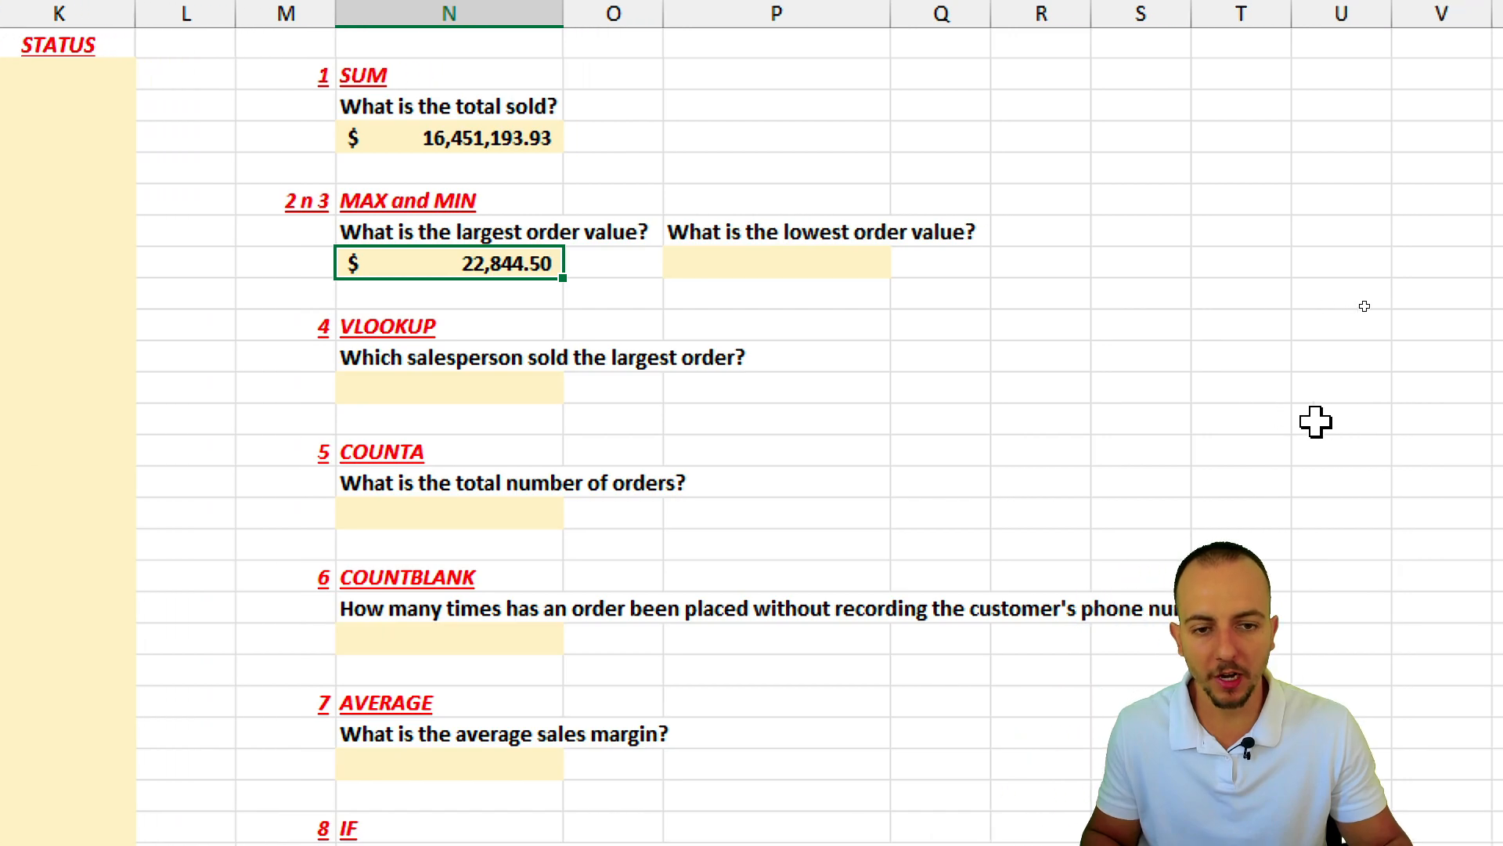
# Step: Answer the lowest order value question in P8 with a MIN formula over column F:F
pyautogui.click(1062, 266)
pyautogui.write('=min')
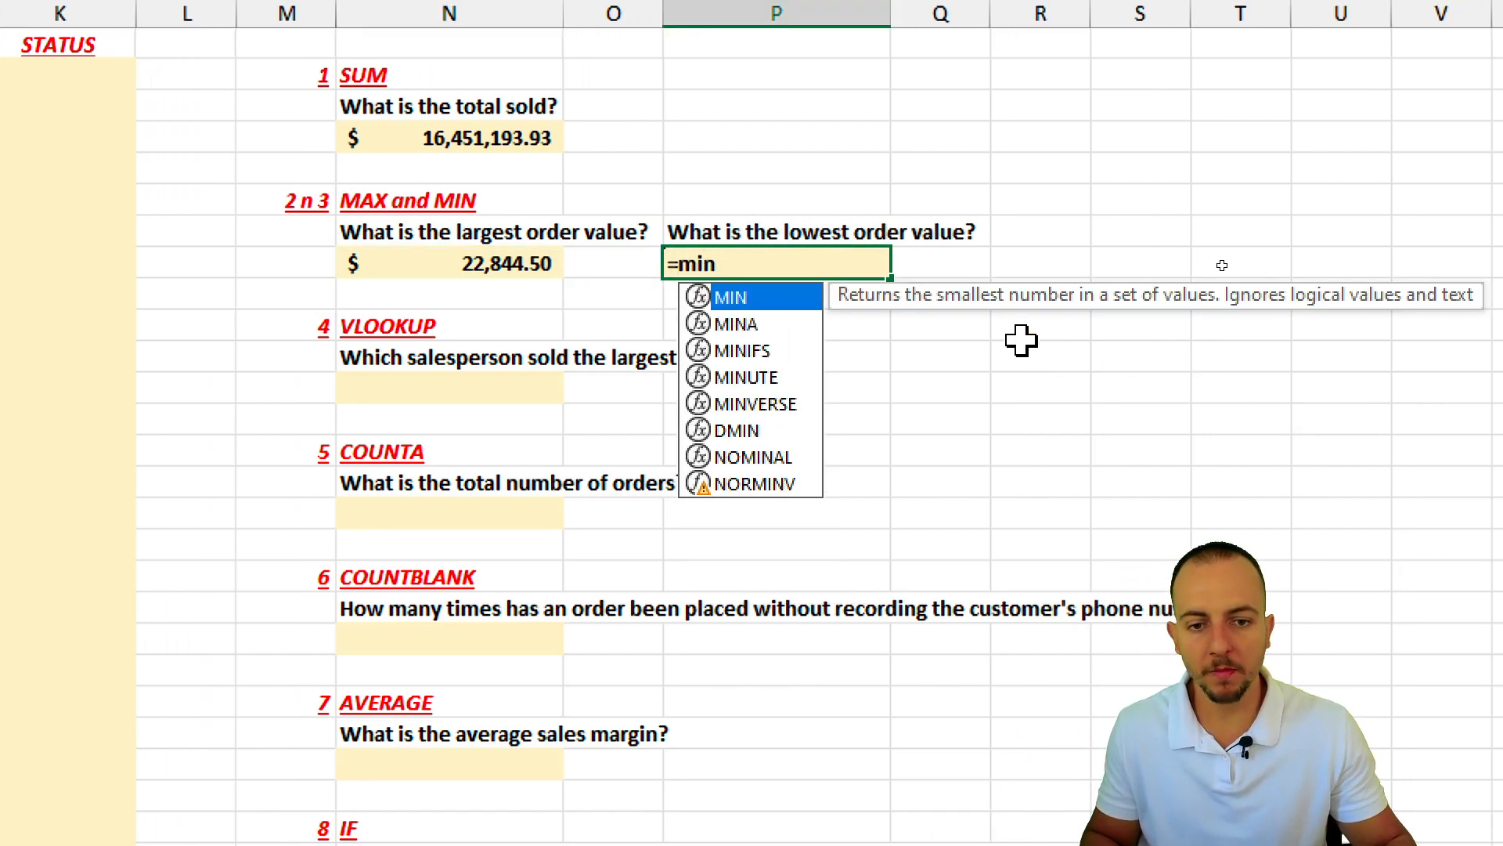
pyautogui.doubleClick(782, 299)
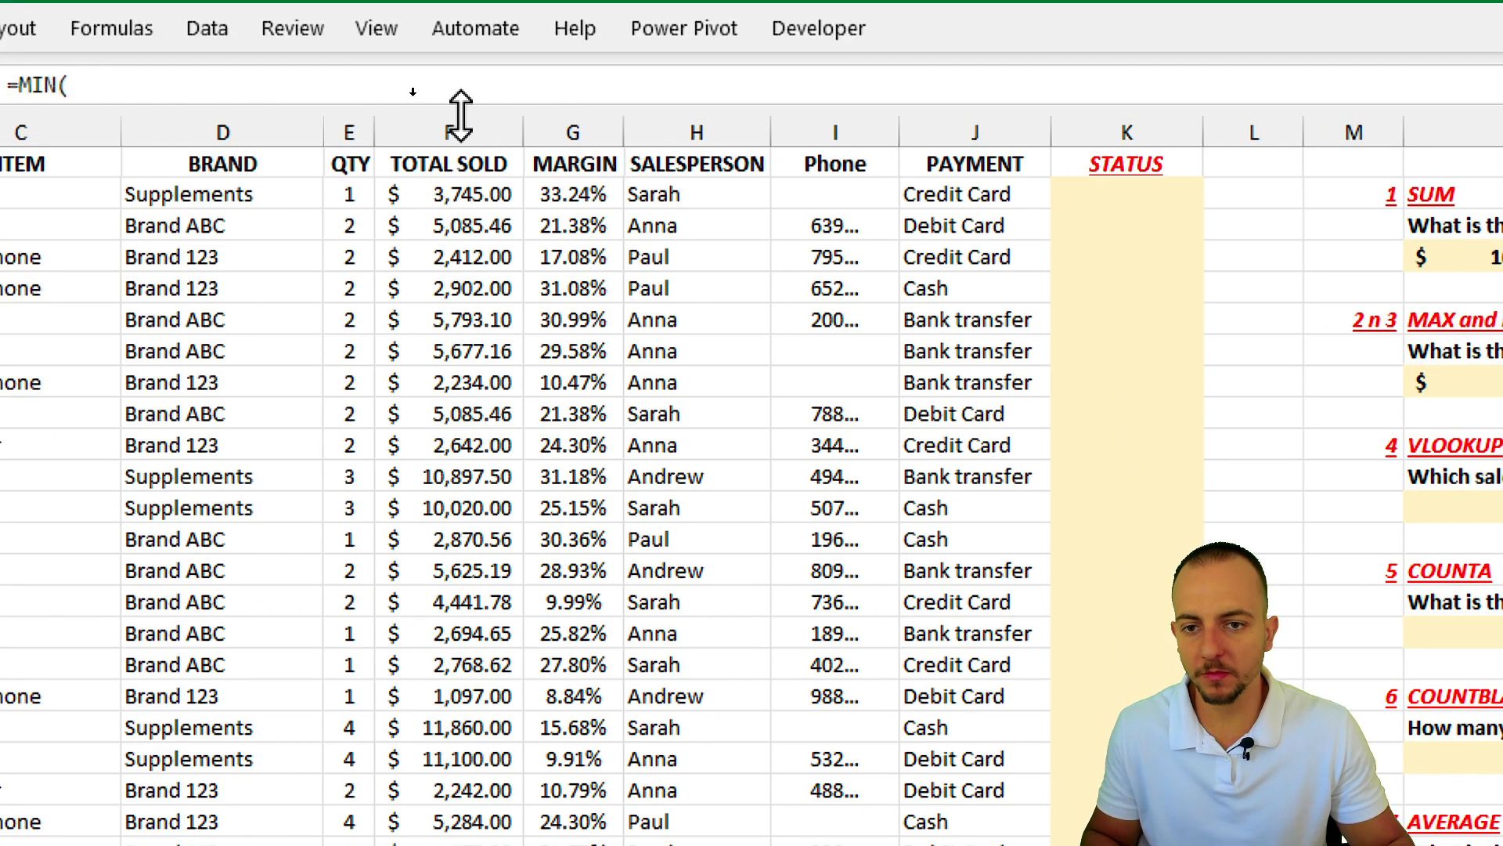
pyautogui.click(460, 116)
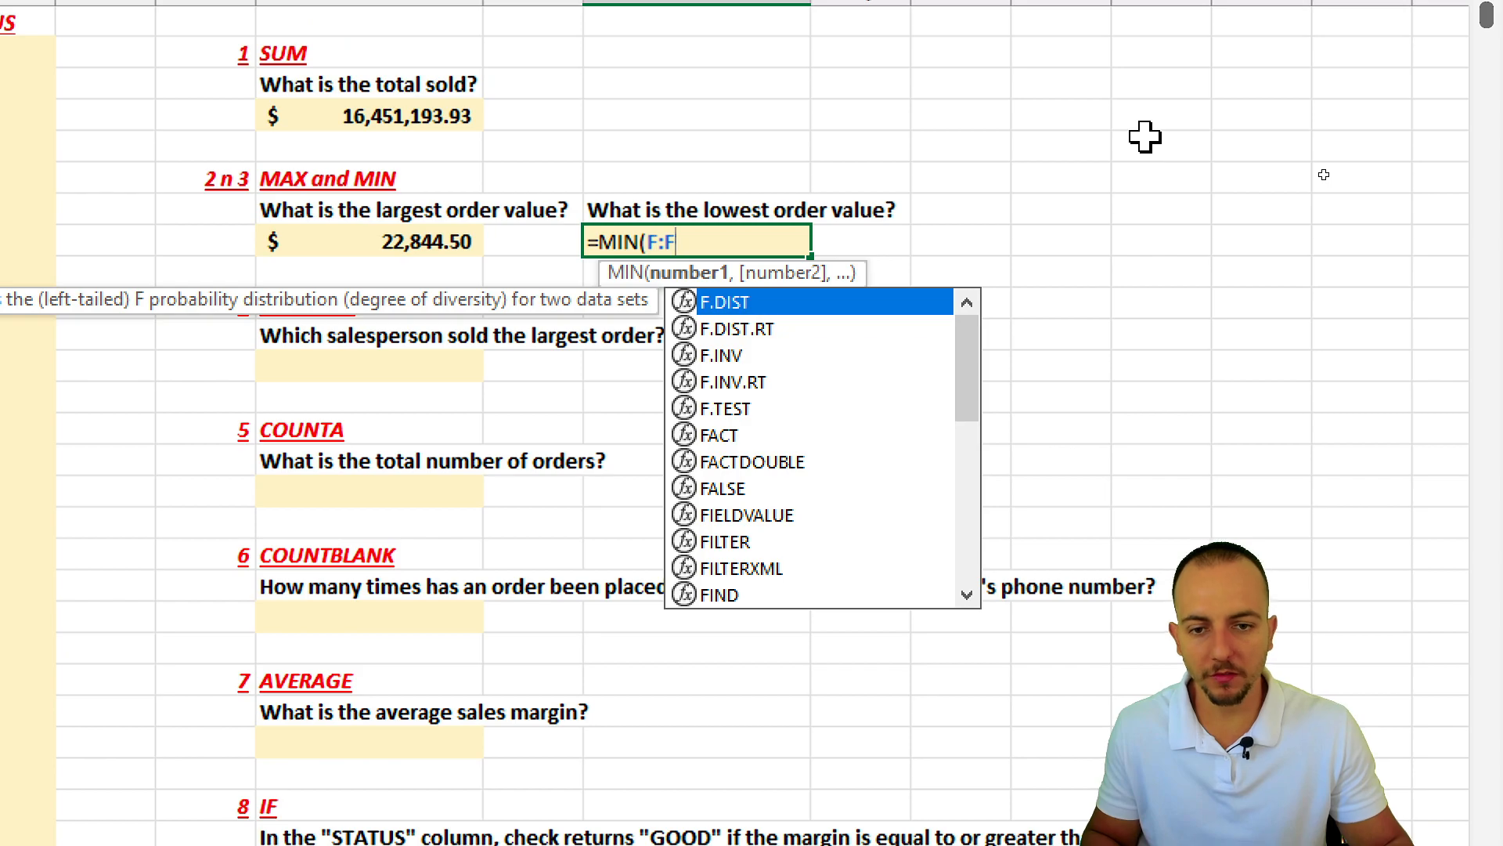
pyautogui.press('Return')
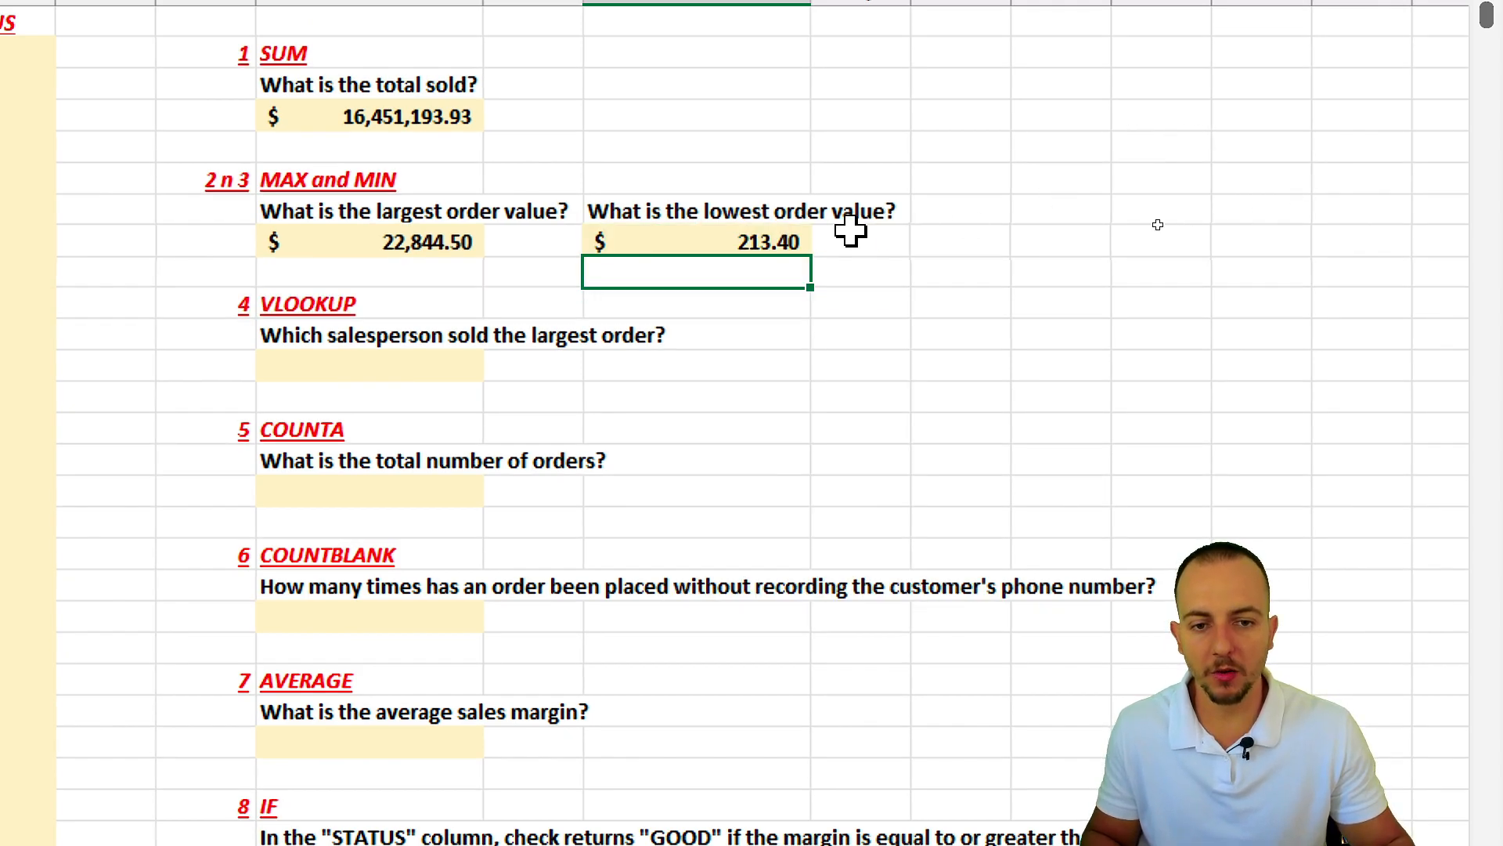
pyautogui.click(750, 239)
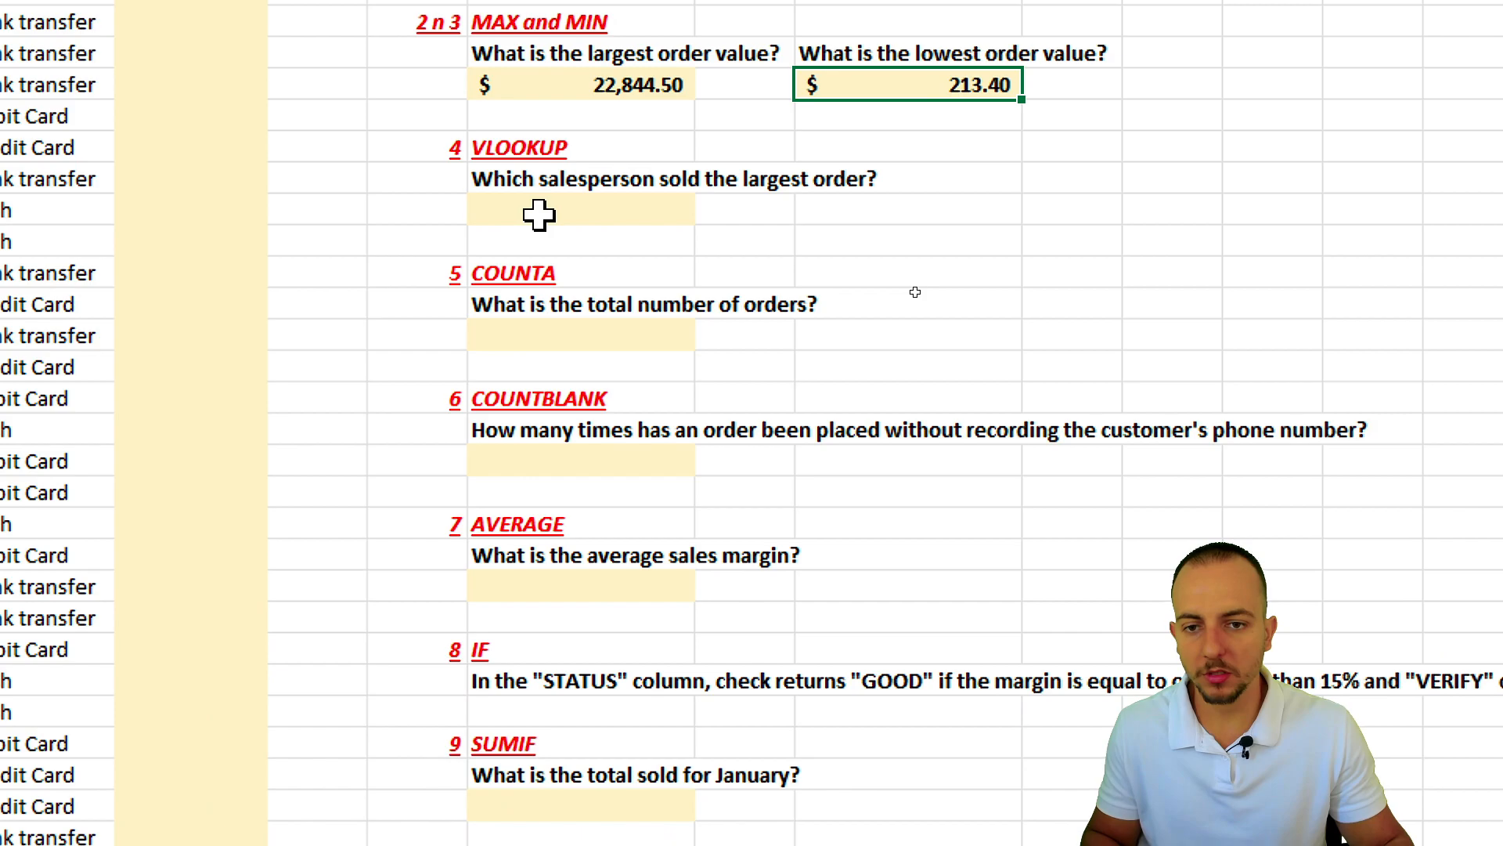
# Step: Start a VLOOKUP formula in N12 for the largest order's salesperson, using the largest order value in N8 as lookup value
pyautogui.click(433, 364)
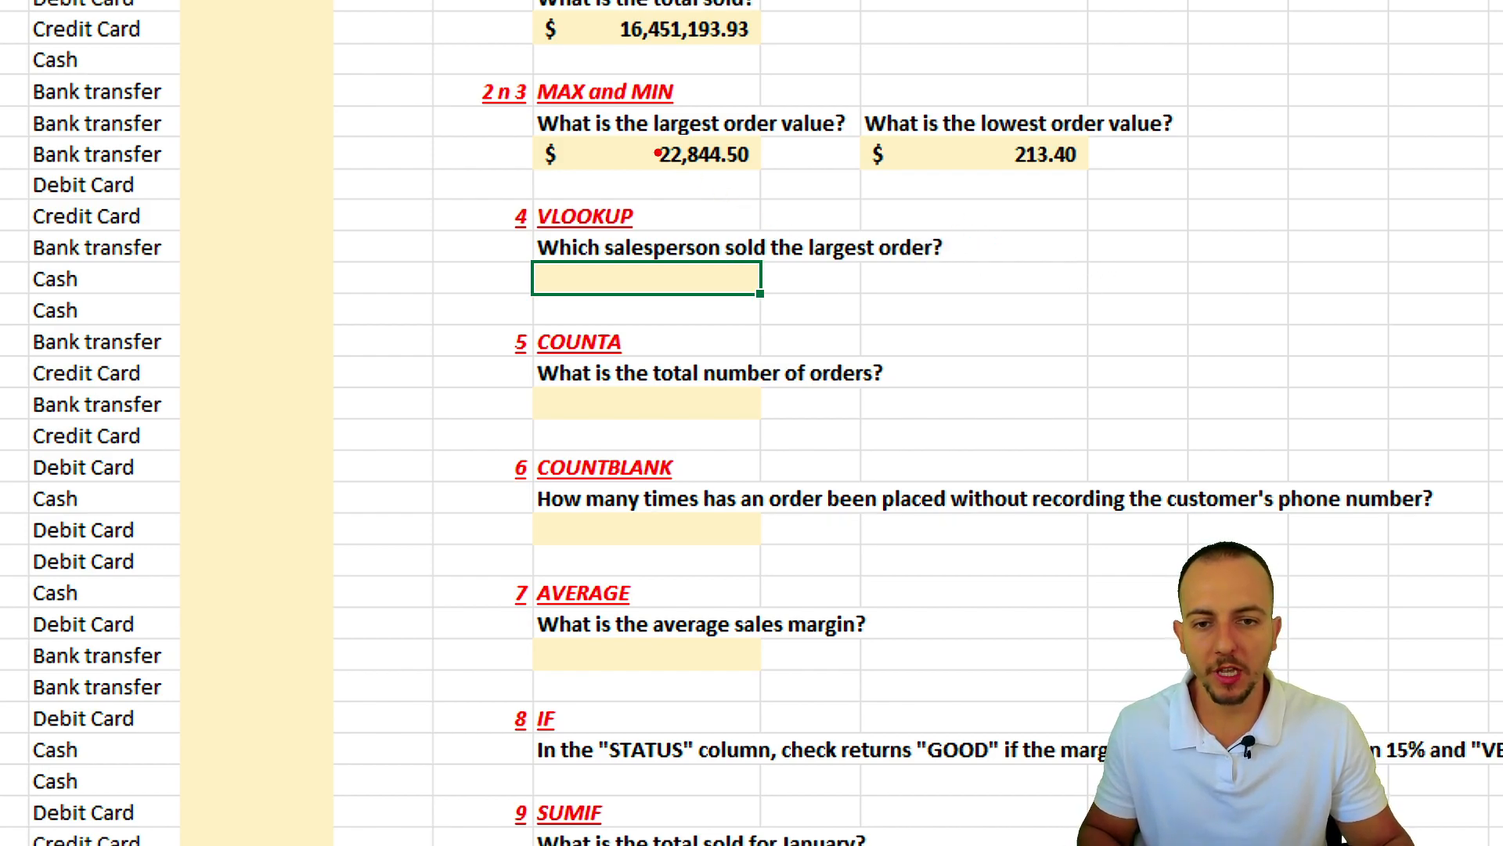
pyautogui.moveTo(628, 134); pyautogui.dragTo(771, 170)
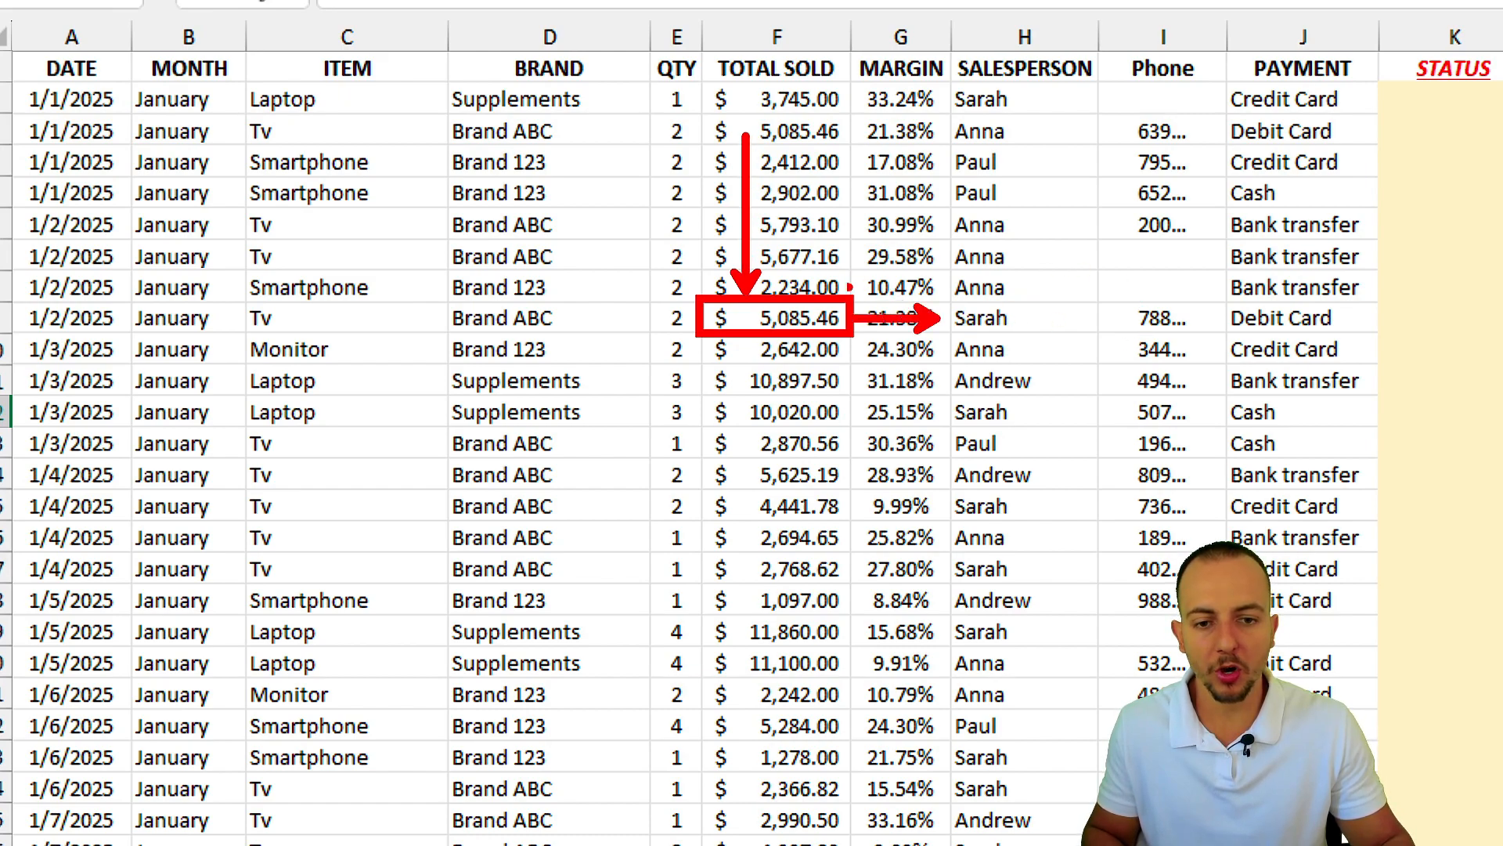
pyautogui.press('Escape')
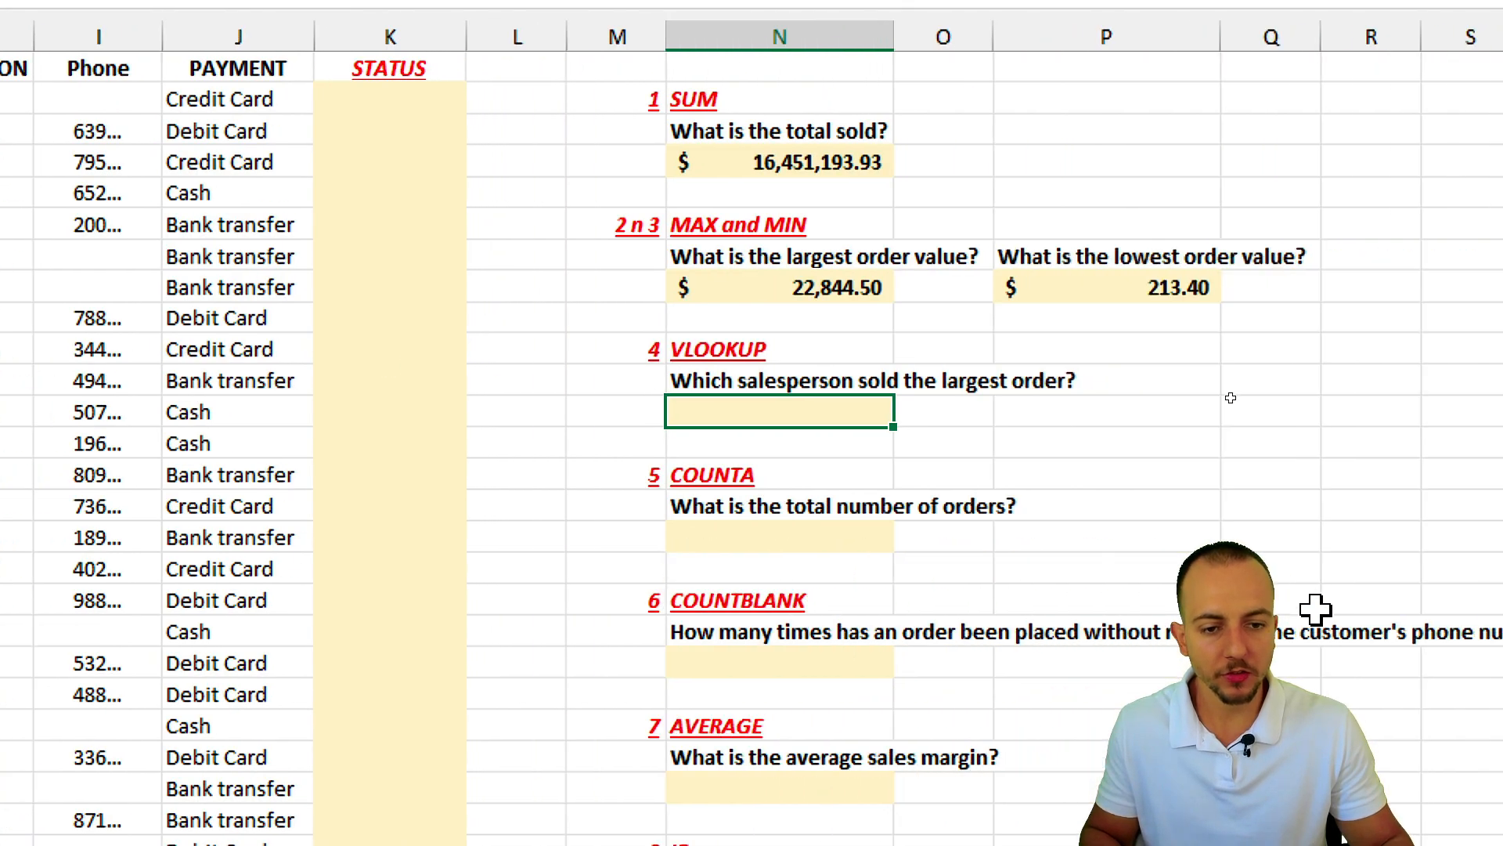
pyautogui.write('=')
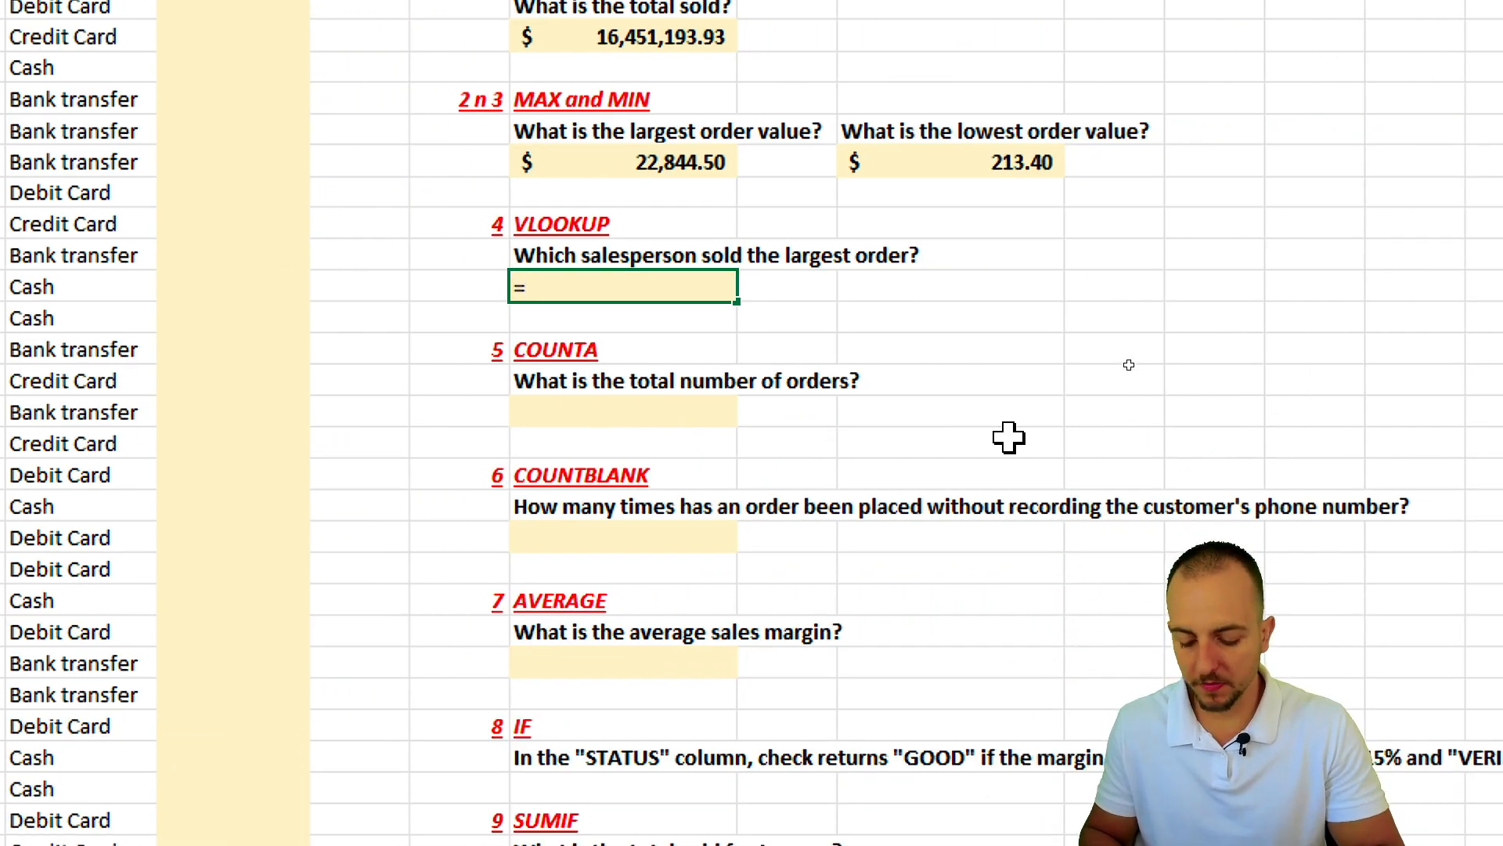
pyautogui.write('vlo')
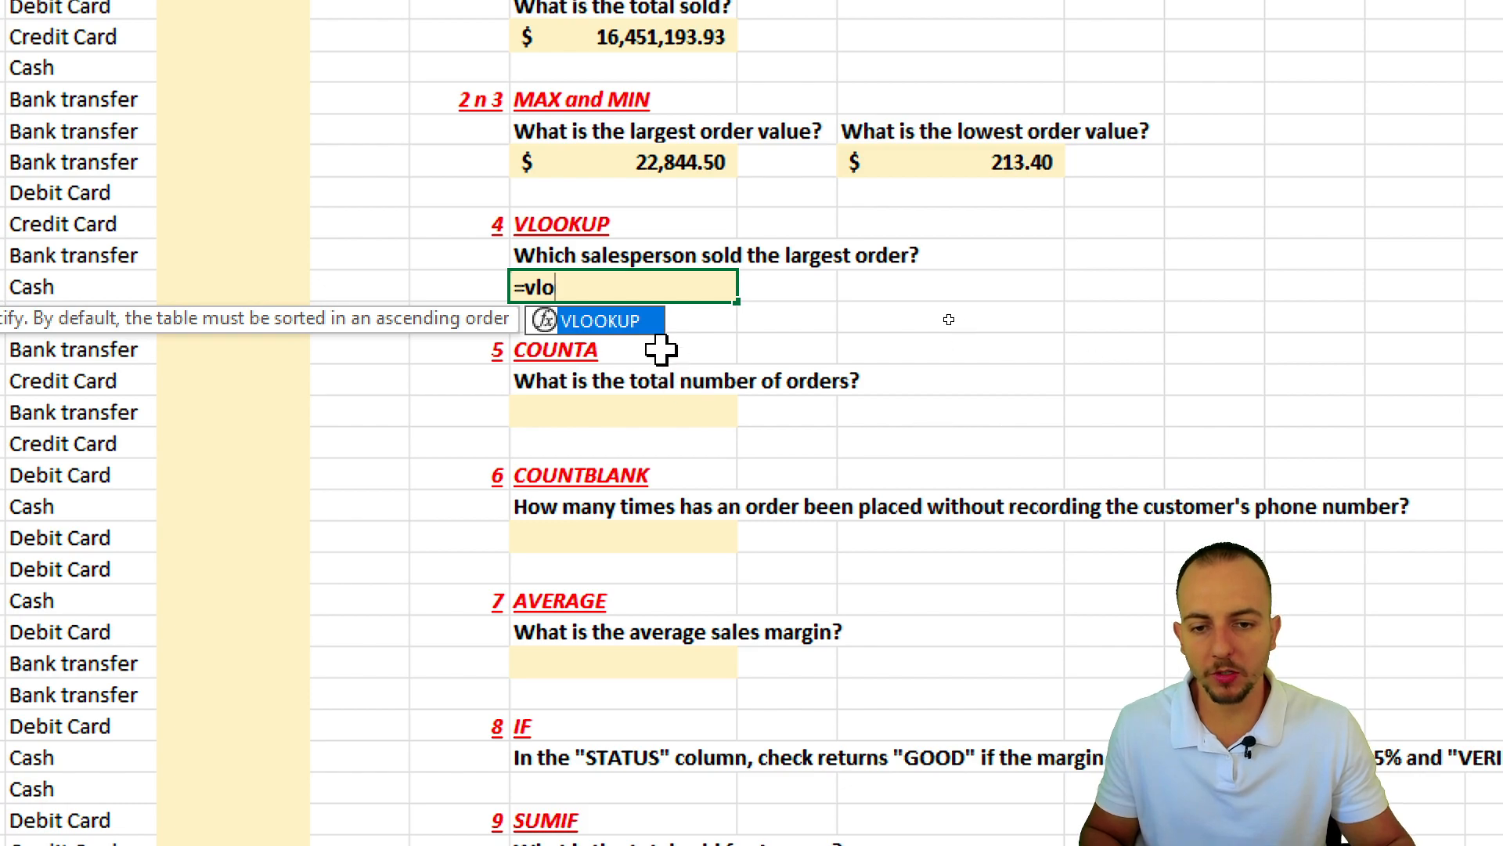
pyautogui.doubleClick(650, 320)
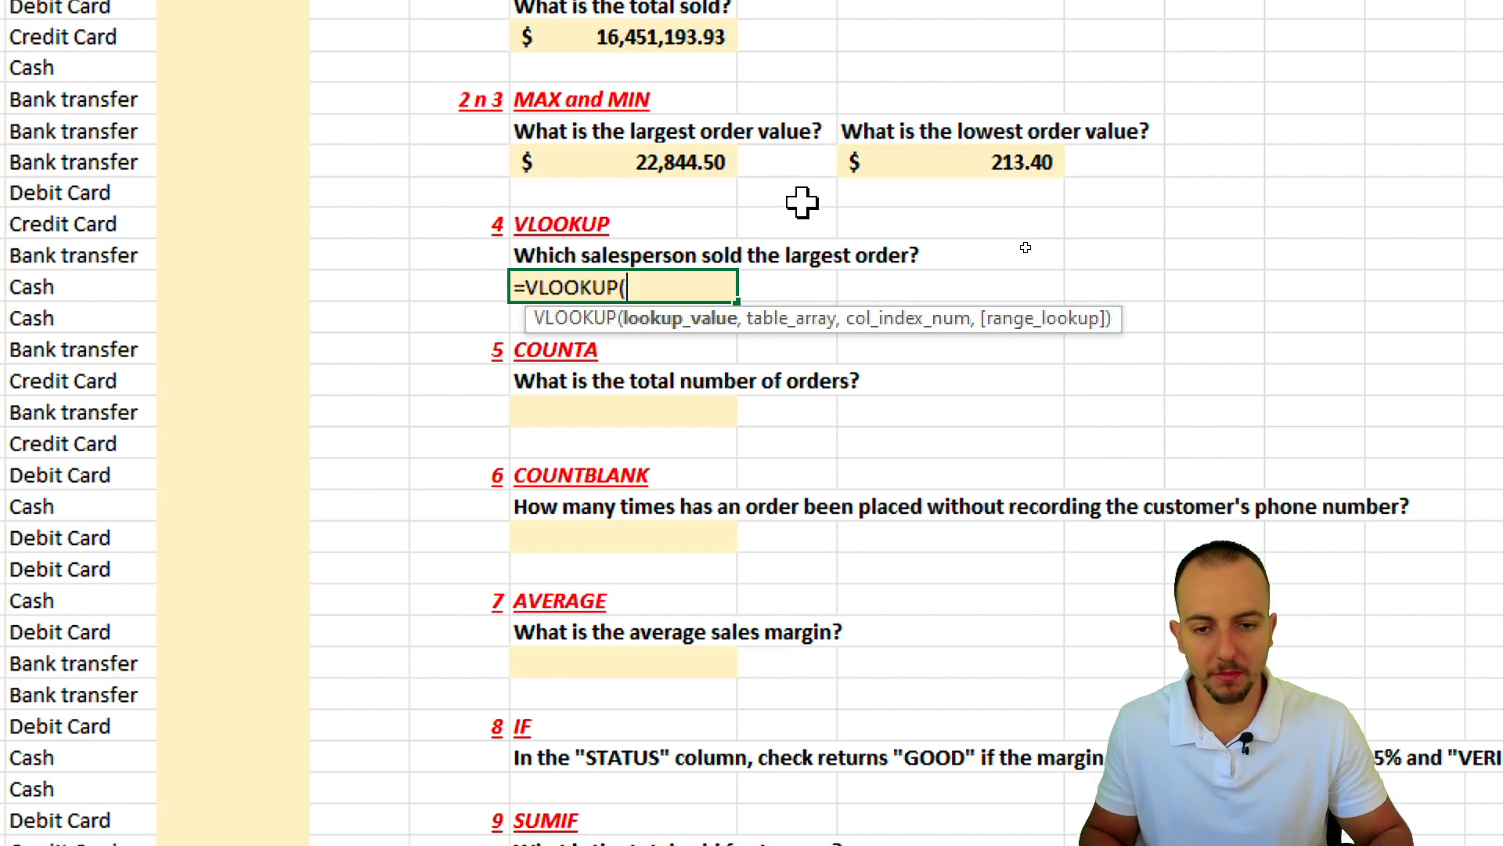
pyautogui.press('BackSpace')
pyautogui.press('BackSpace')
pyautogui.press('BackSpace')
pyautogui.press('BackSpace')
pyautogui.click(599, 160)
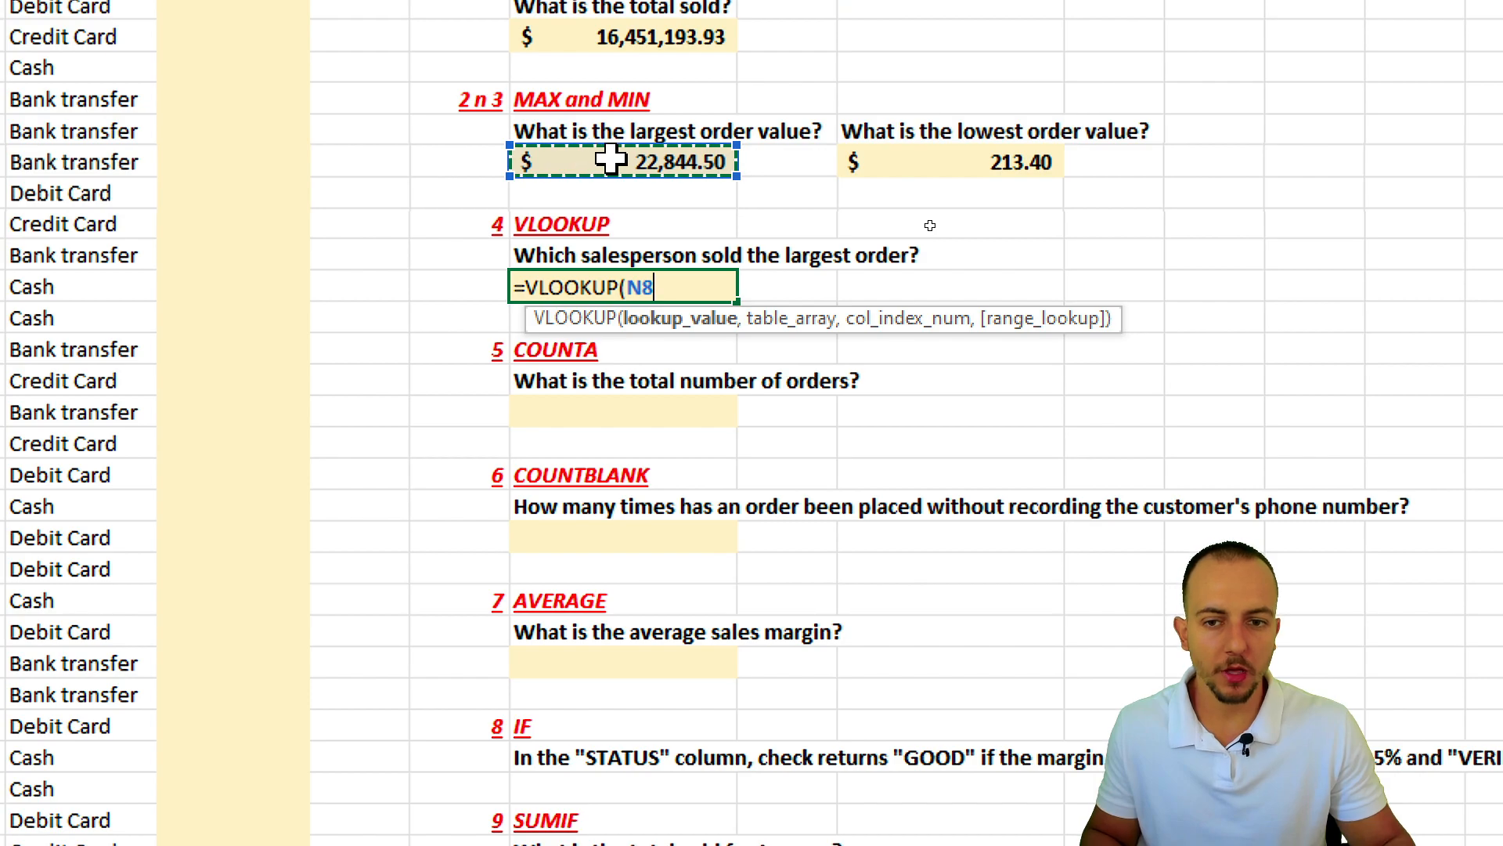
pyautogui.write(',')
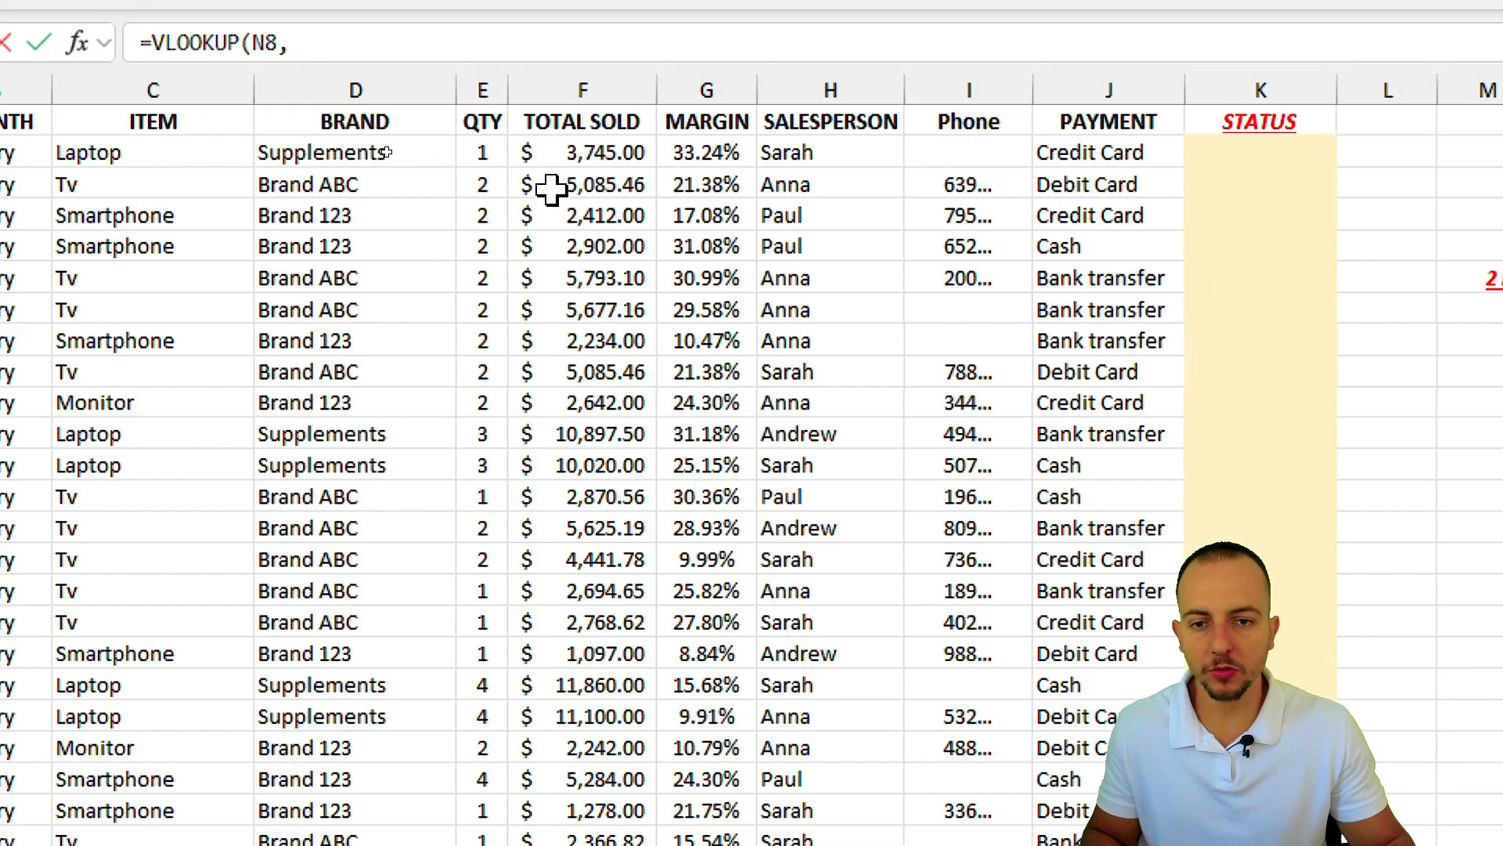
# Step: Complete the N12 VLOOKUP with columns F:H as table array, column index 3 and FALSE for an exact match
pyautogui.click(608, 89)
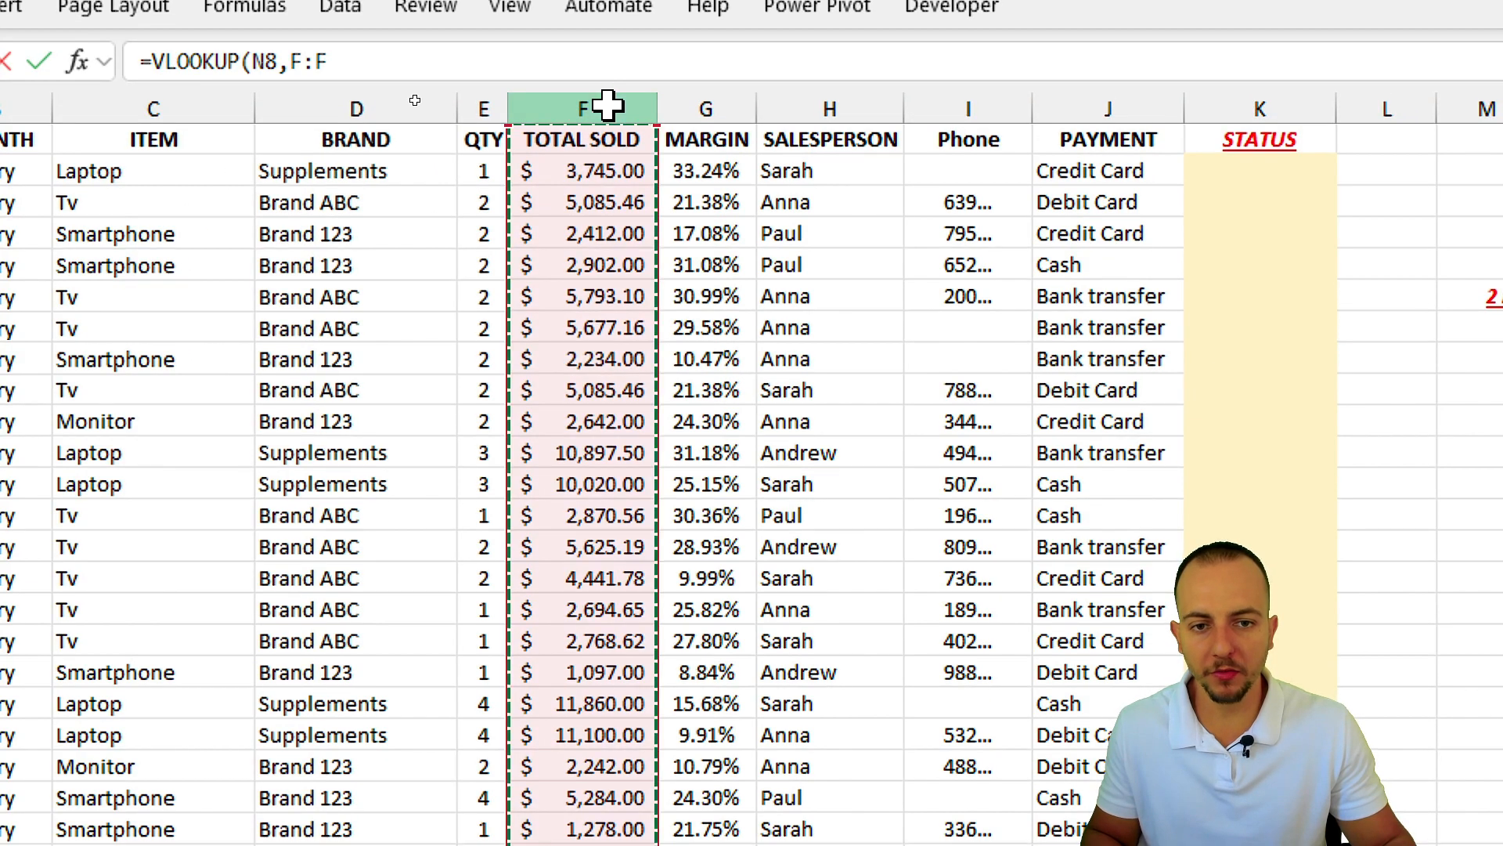
pyautogui.moveTo(608, 104); pyautogui.dragTo(828, 104)
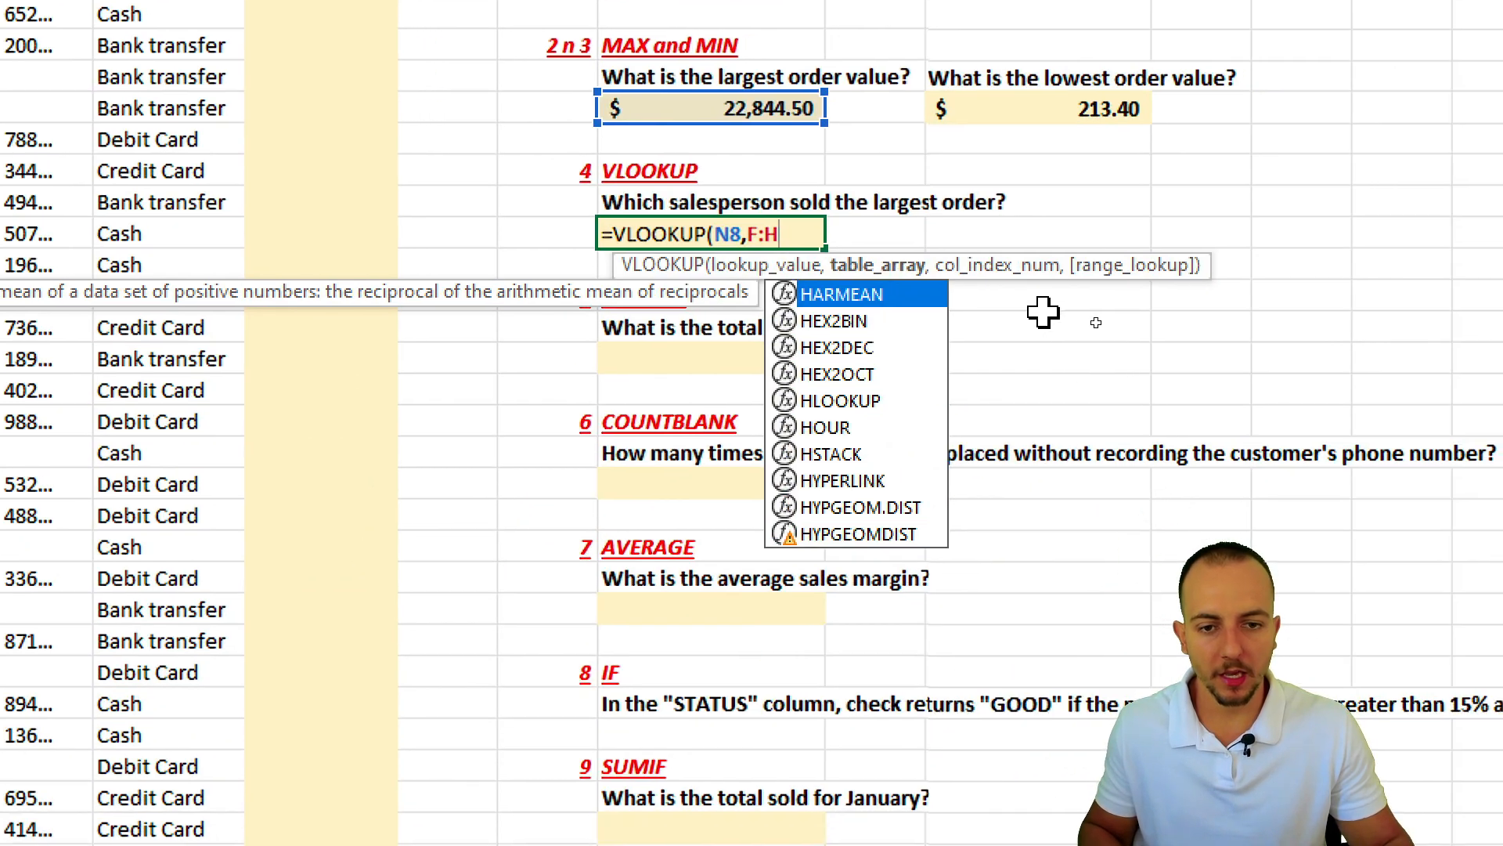
pyautogui.write(',')
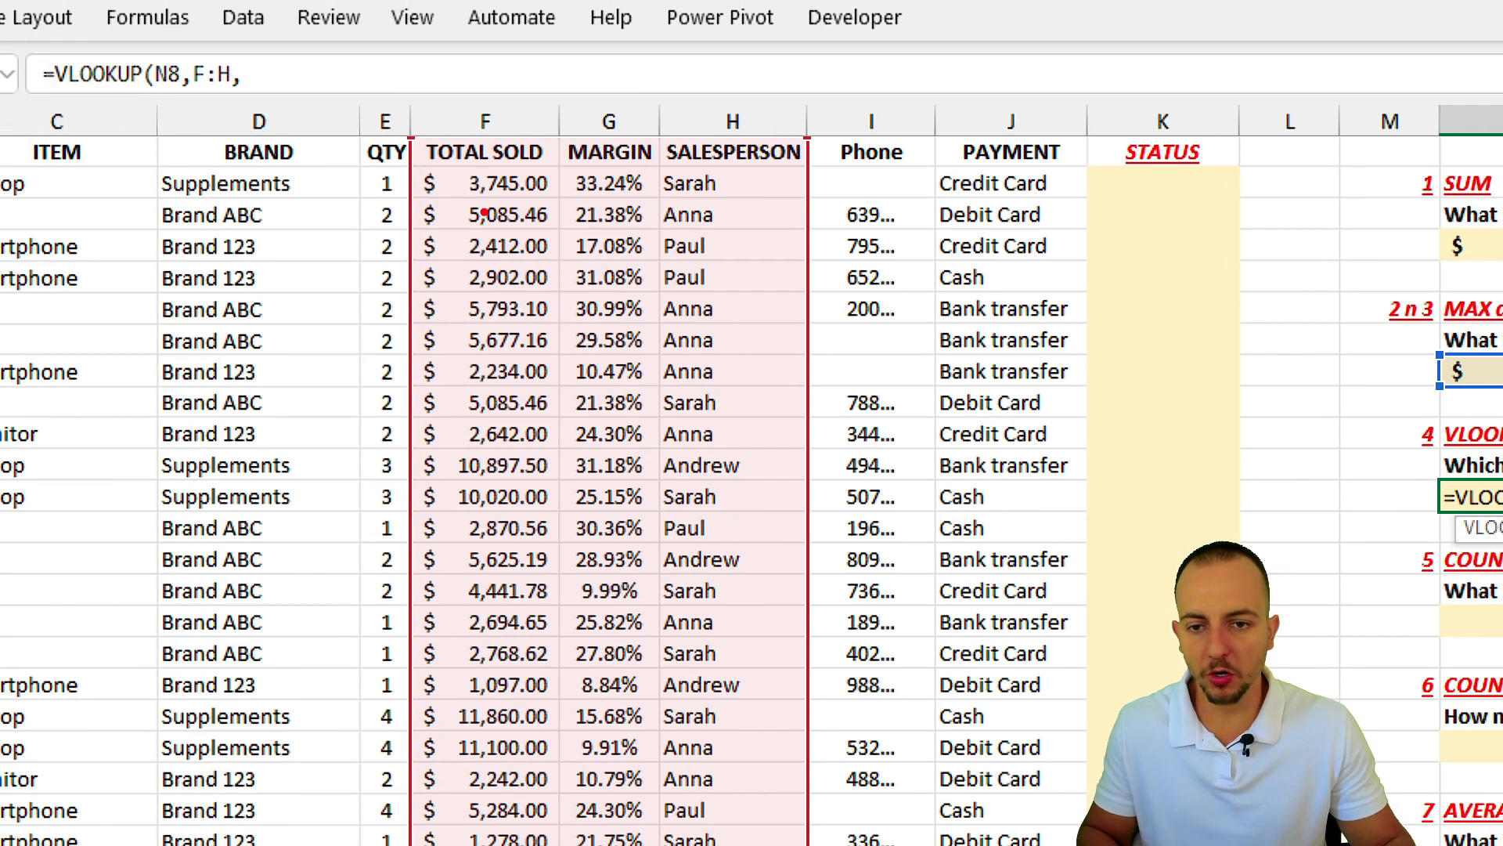
pyautogui.moveTo(473, 277); pyautogui.dragTo(487, 362)
pyautogui.moveTo(583, 227); pyautogui.dragTo(631, 348)
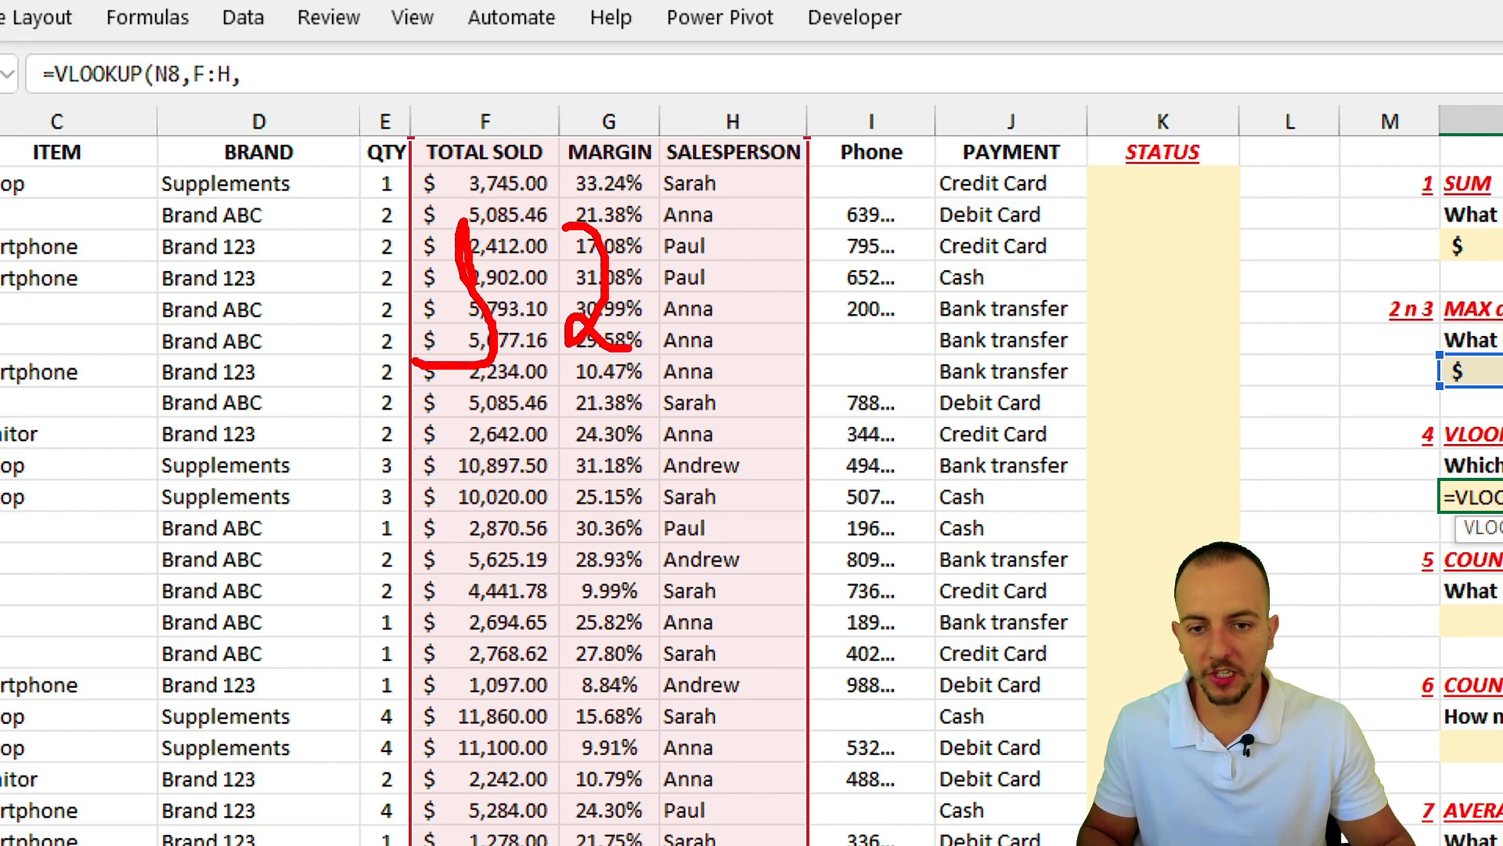
pyautogui.moveTo(702, 233); pyautogui.dragTo(776, 322)
pyautogui.moveTo(664, 112)
pyautogui.mouseDown()
pyautogui.moveTo(742, 314)
pyautogui.moveTo(802, 359)
pyautogui.mouseUp()
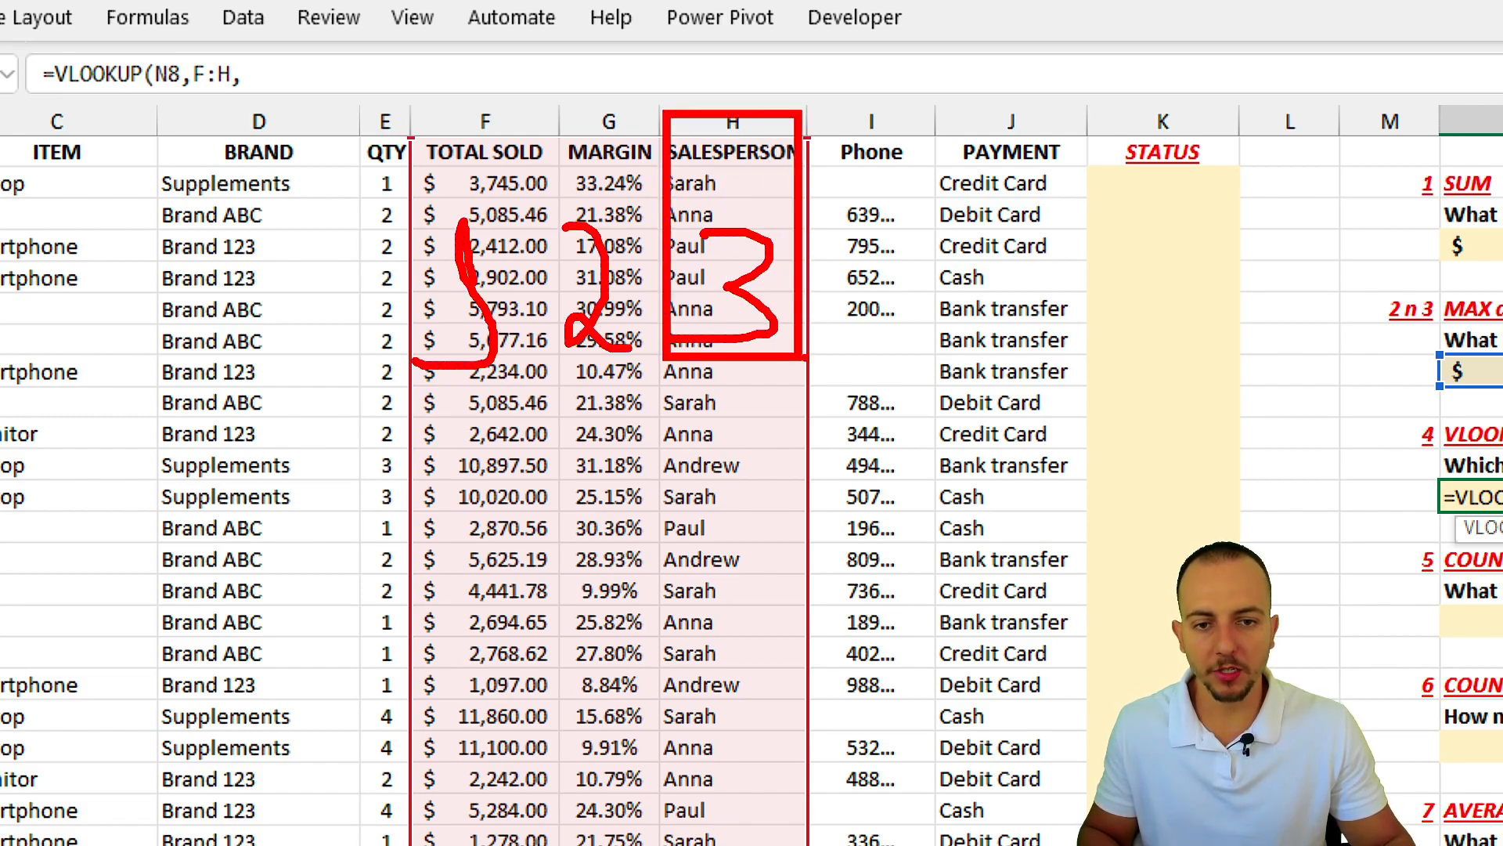
pyautogui.press('Escape')
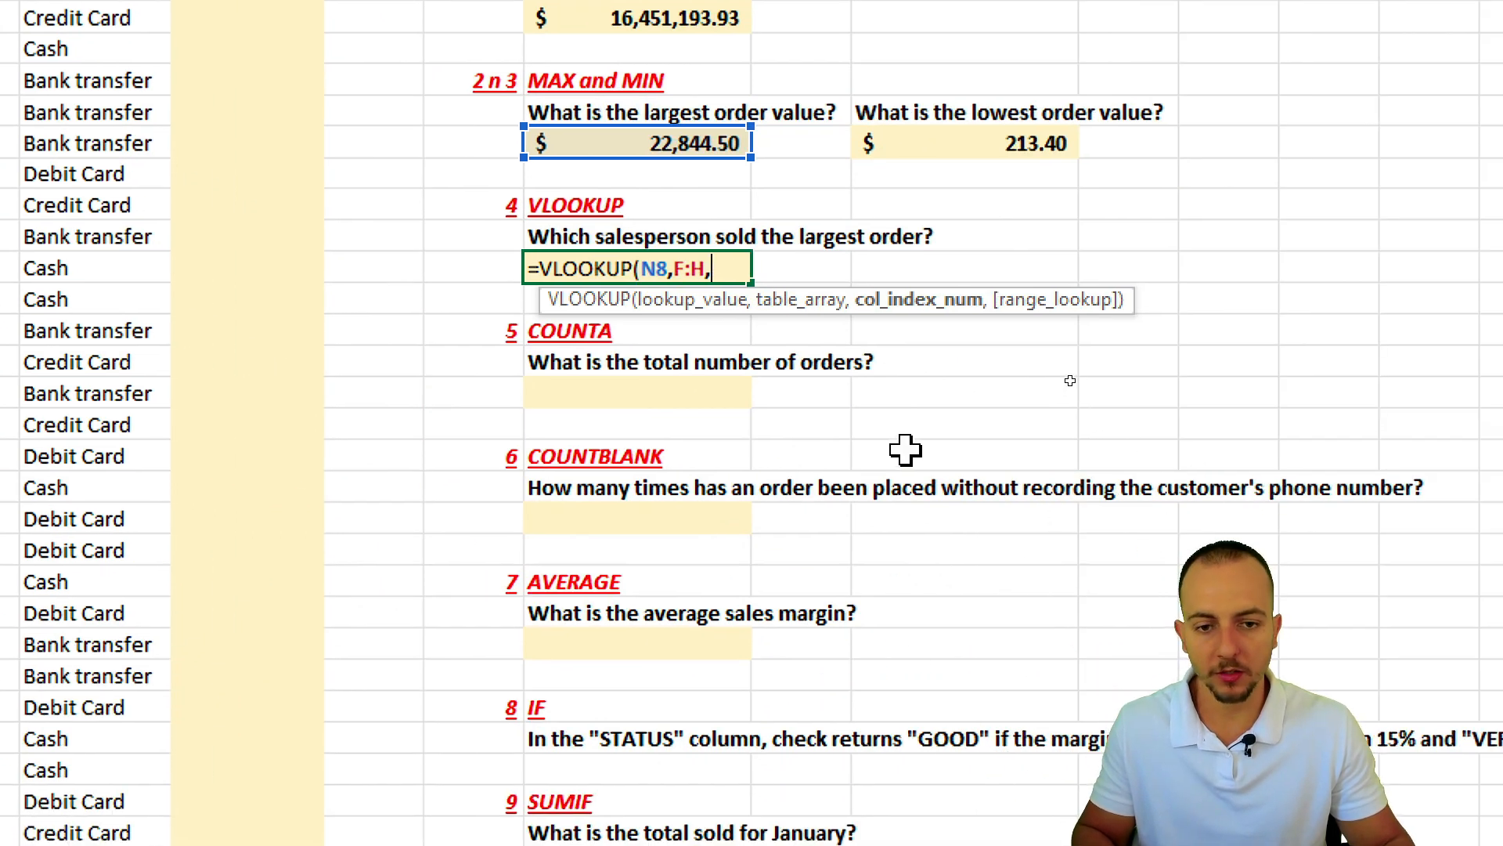
pyautogui.write('3,')
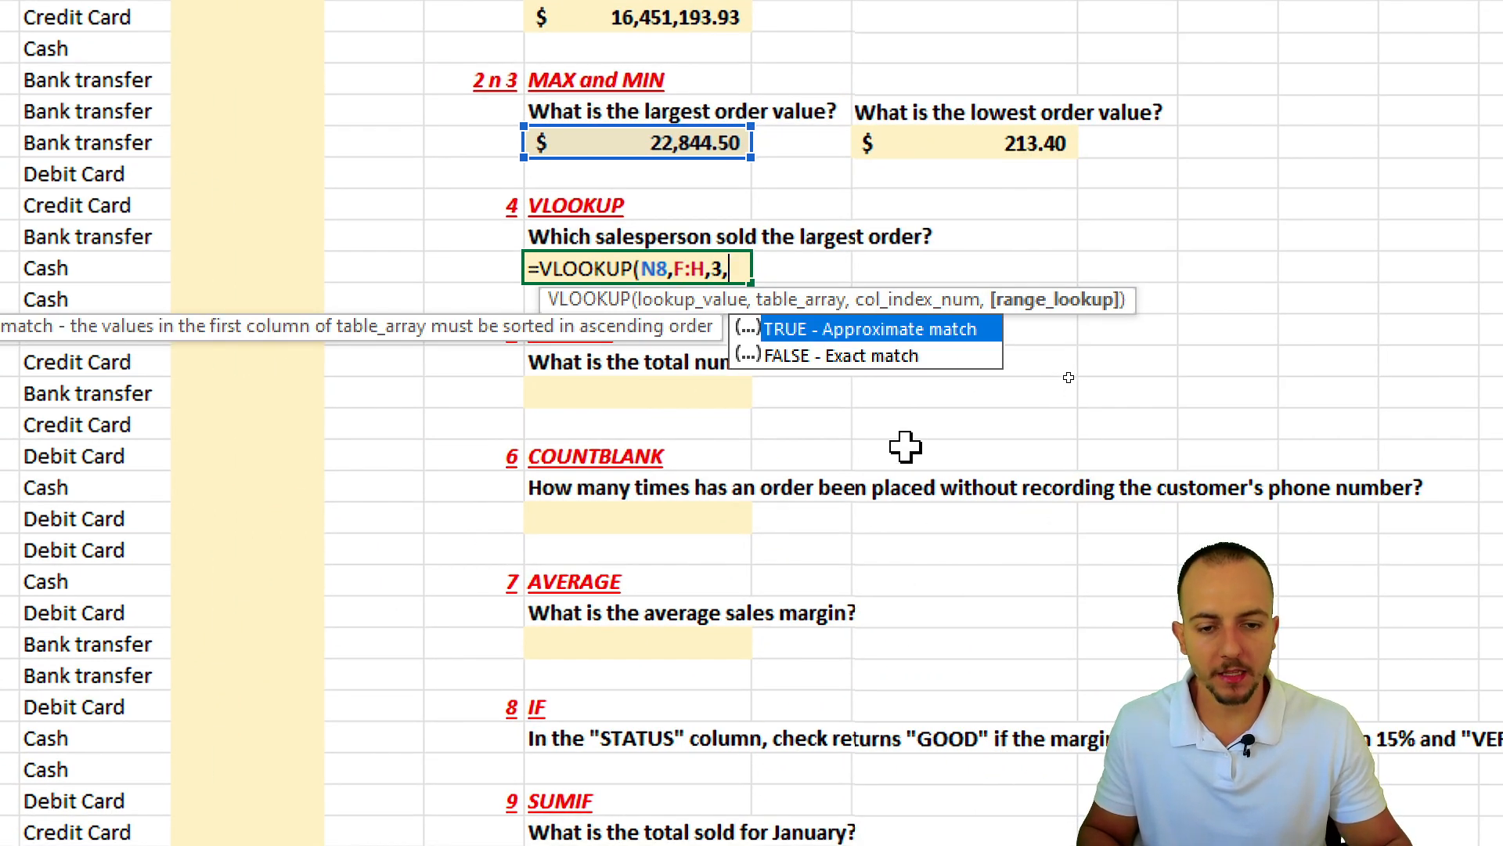
pyautogui.doubleClick(866, 359)
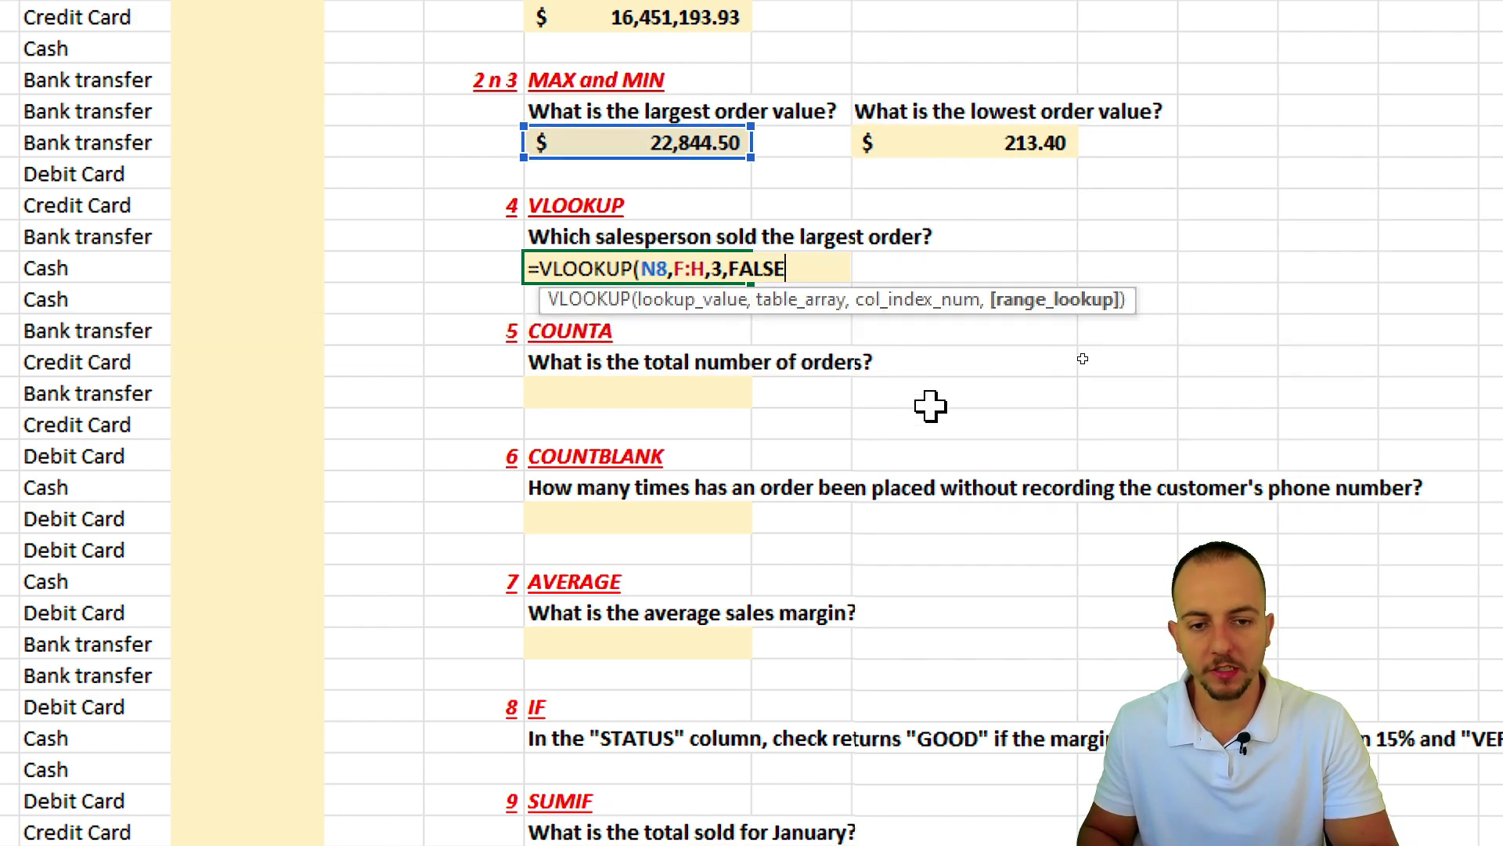
pyautogui.write(')')
pyautogui.press('Return')
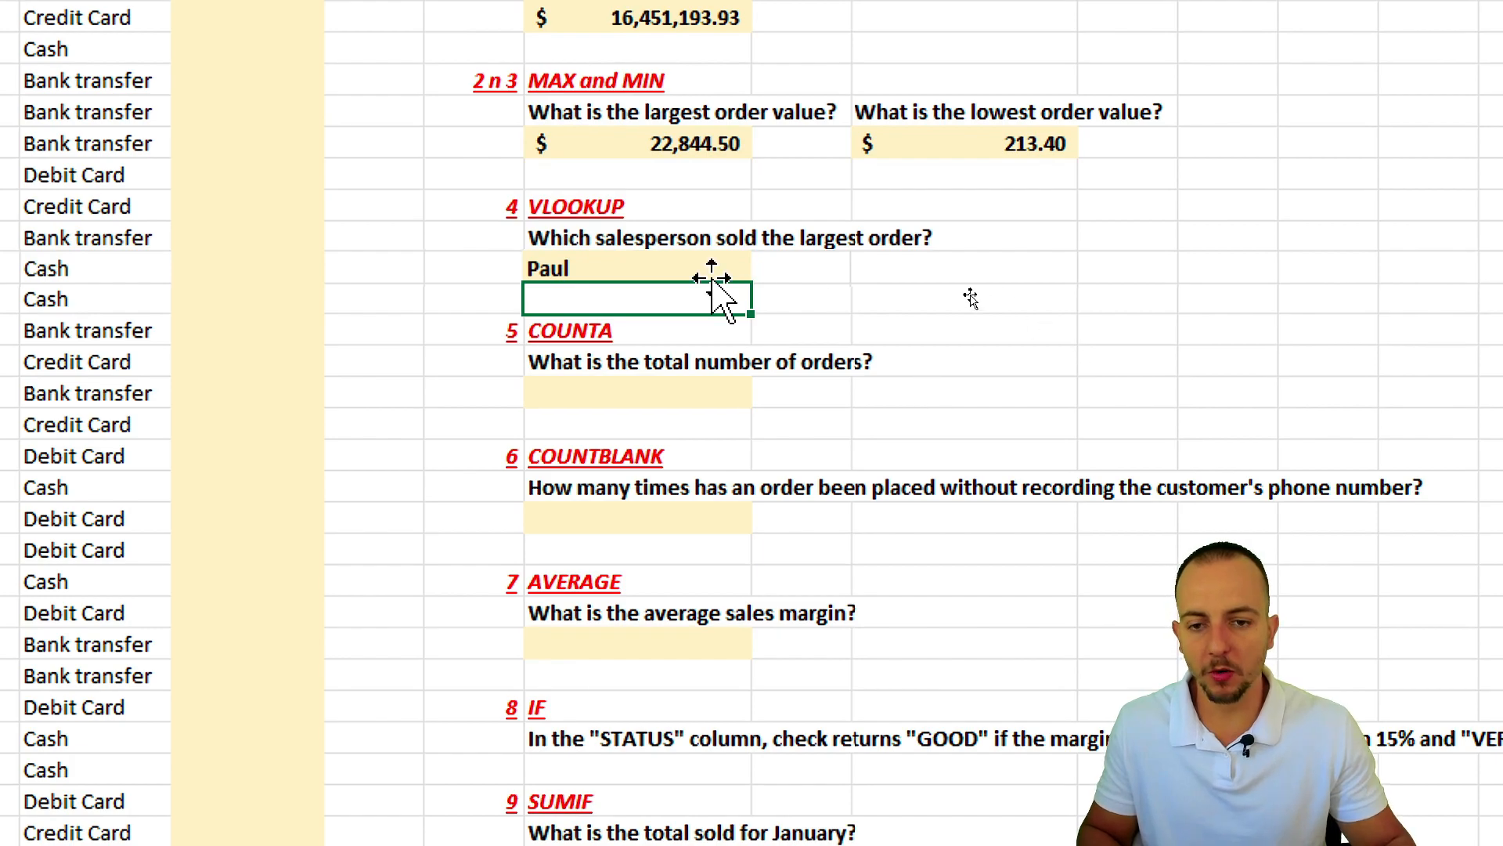
# Step: Try the VLOOKUP in N12 with the lowest order value in P8 as its lookup value
pyautogui.click(636, 271)
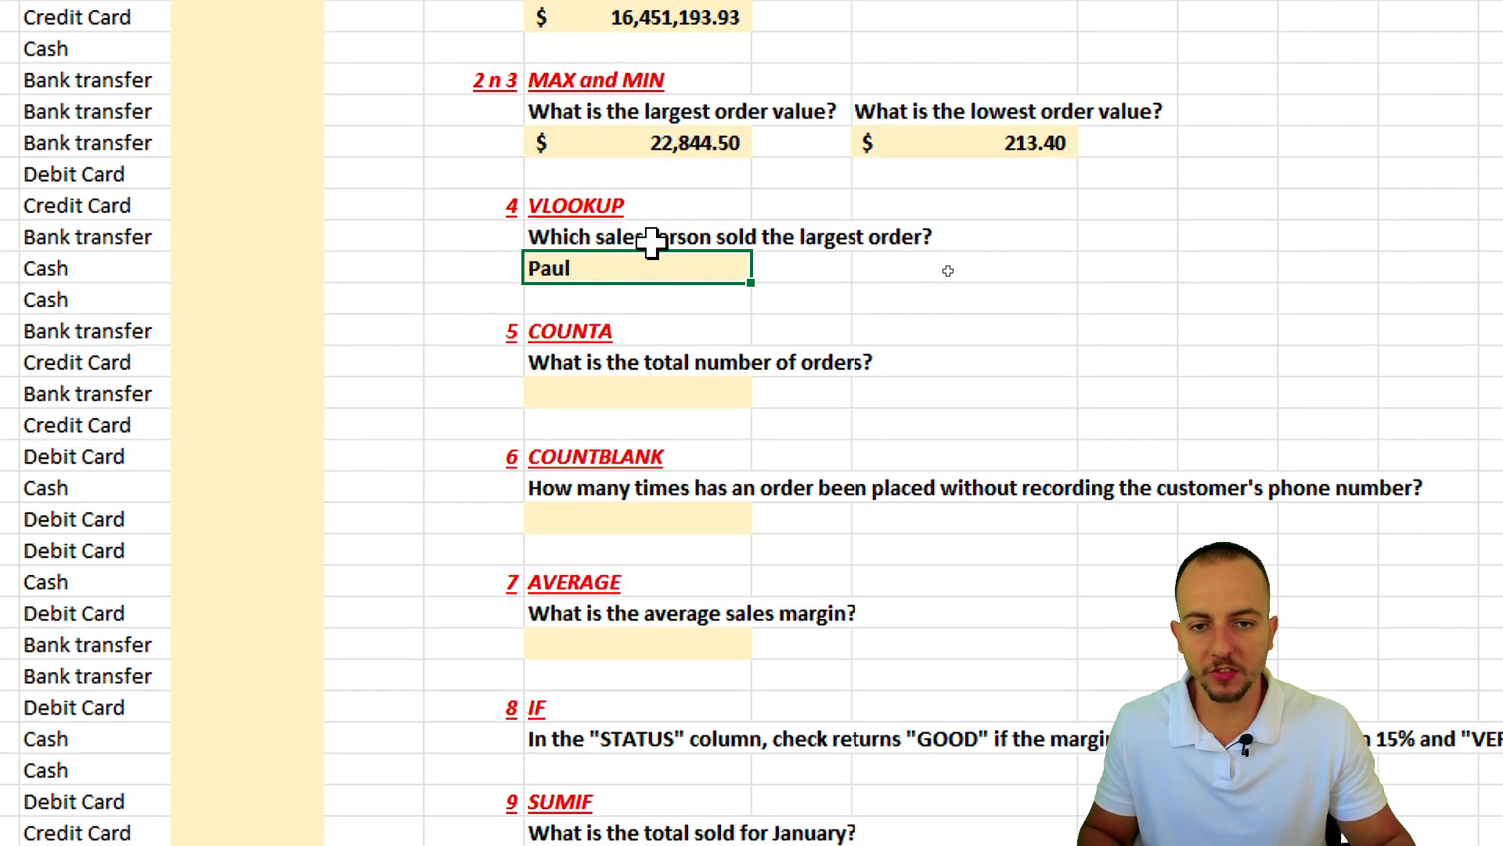
pyautogui.click(709, 146)
pyautogui.click(689, 271)
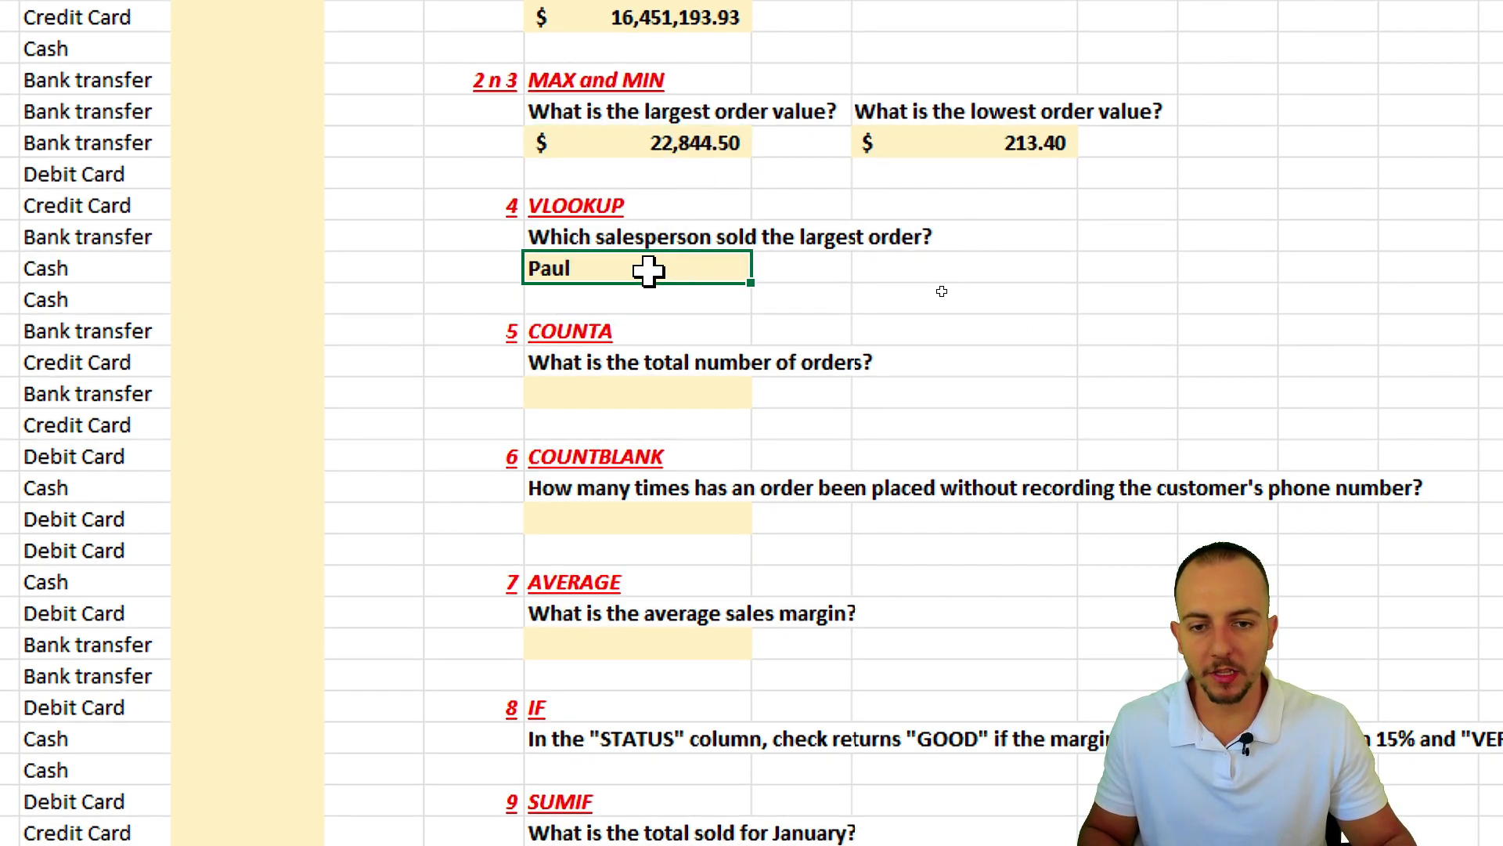
pyautogui.doubleClick(683, 269)
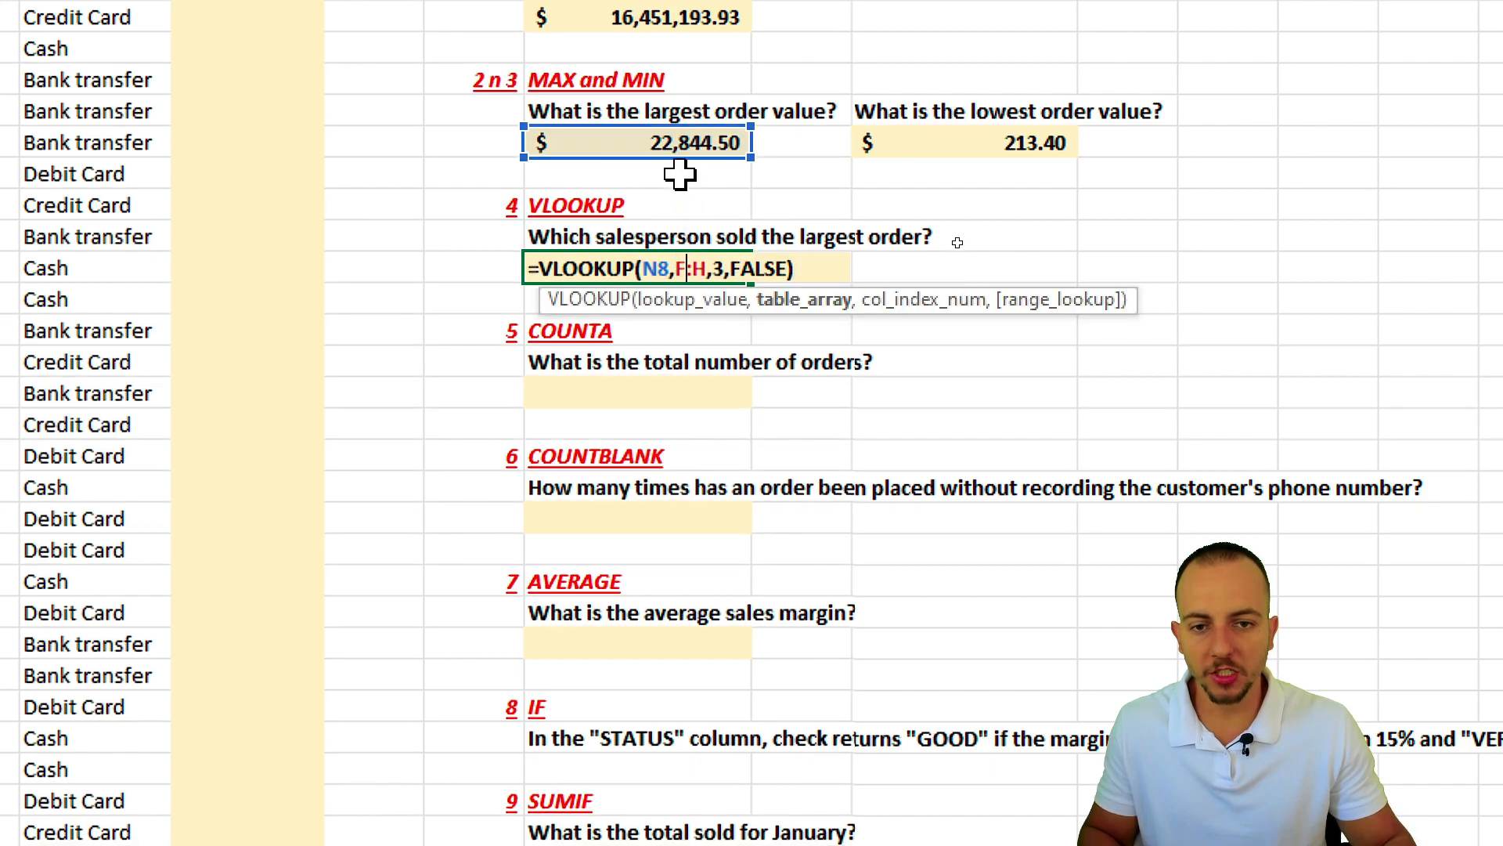
pyautogui.moveTo(653, 159); pyautogui.dragTo(990, 153)
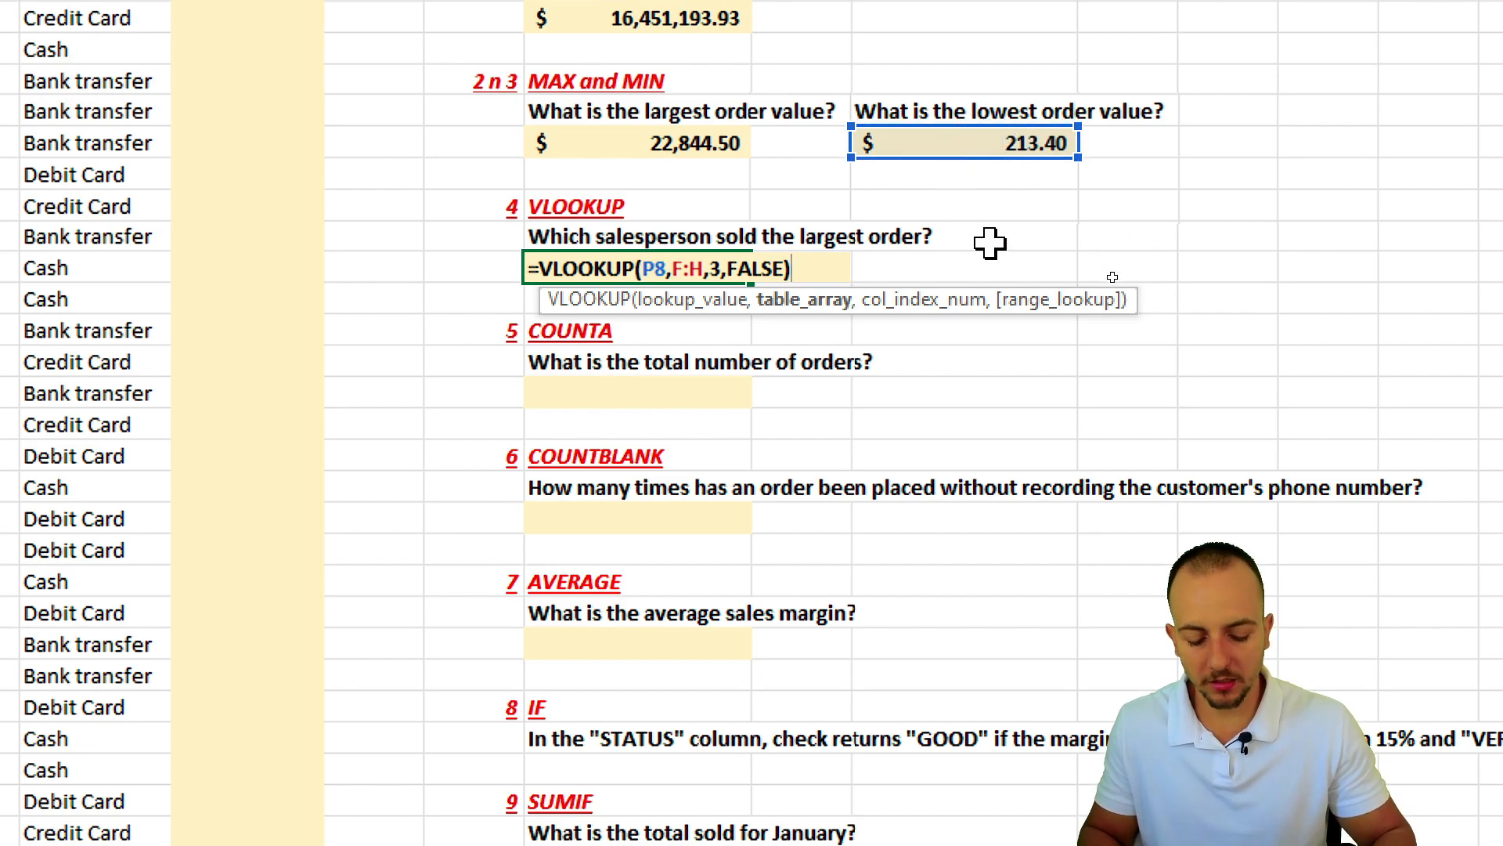
pyautogui.press('Return')
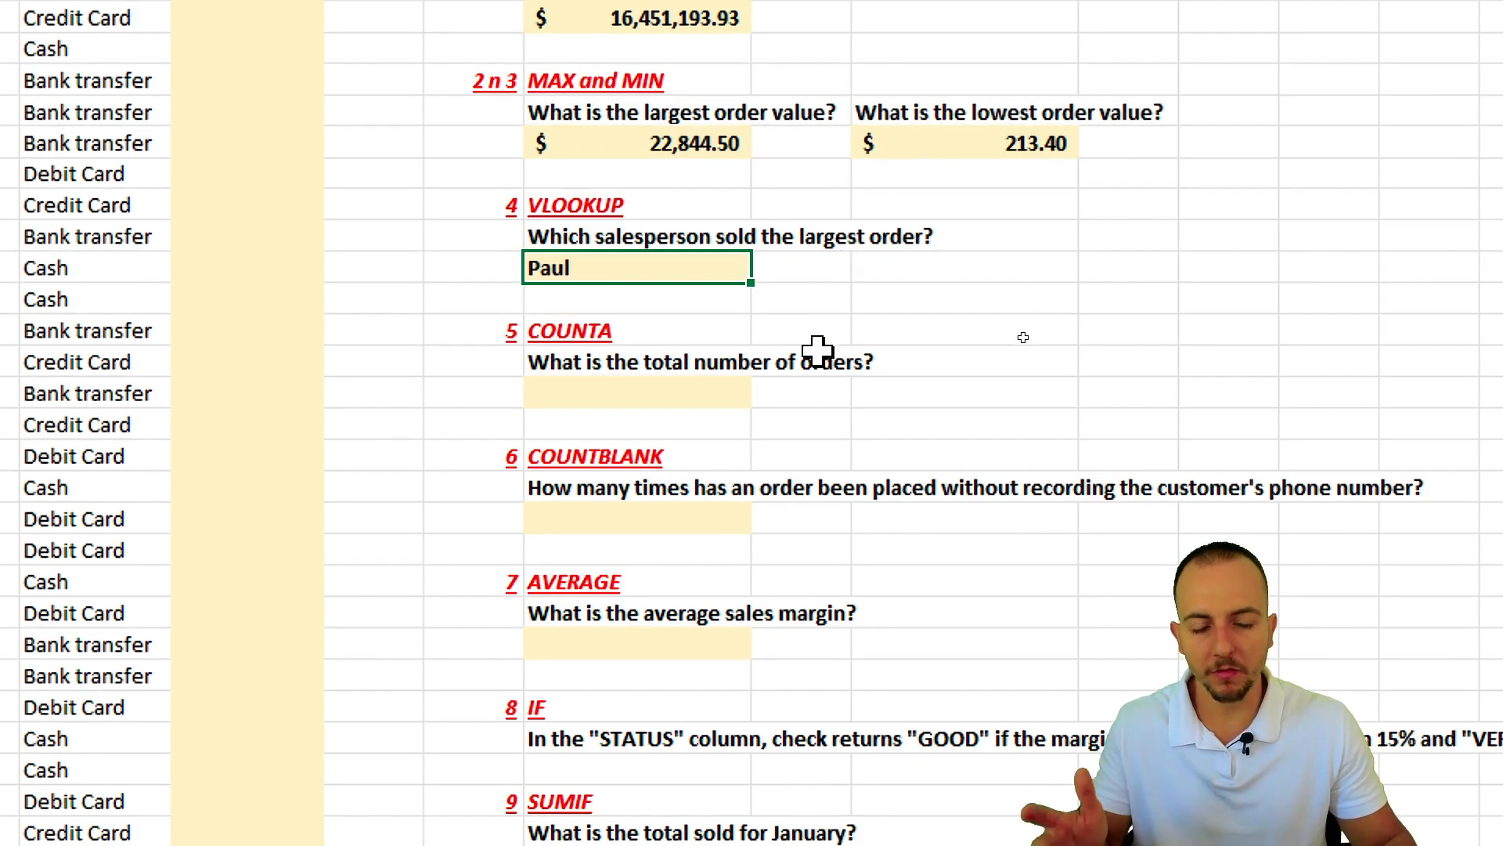
# Step: Answer the total number of orders question in N16 with a COUNTA formula over the whole ITEM column (C:C)
pyautogui.scroll(-3, 810, 732)
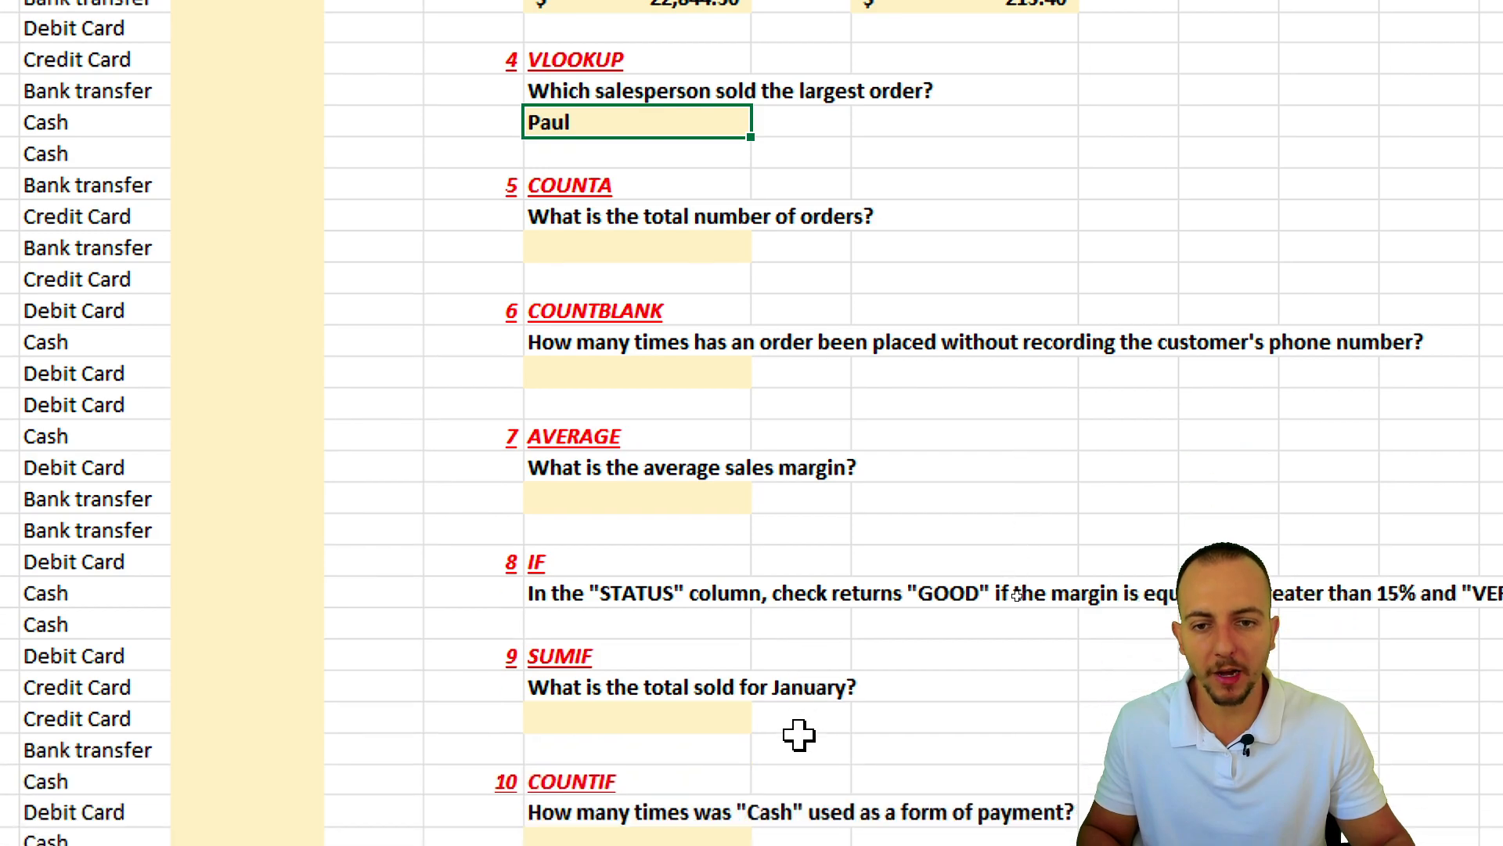
pyautogui.scroll(-1, 805, 733)
pyautogui.click(618, 142)
pyautogui.scroll(1, 619, 129)
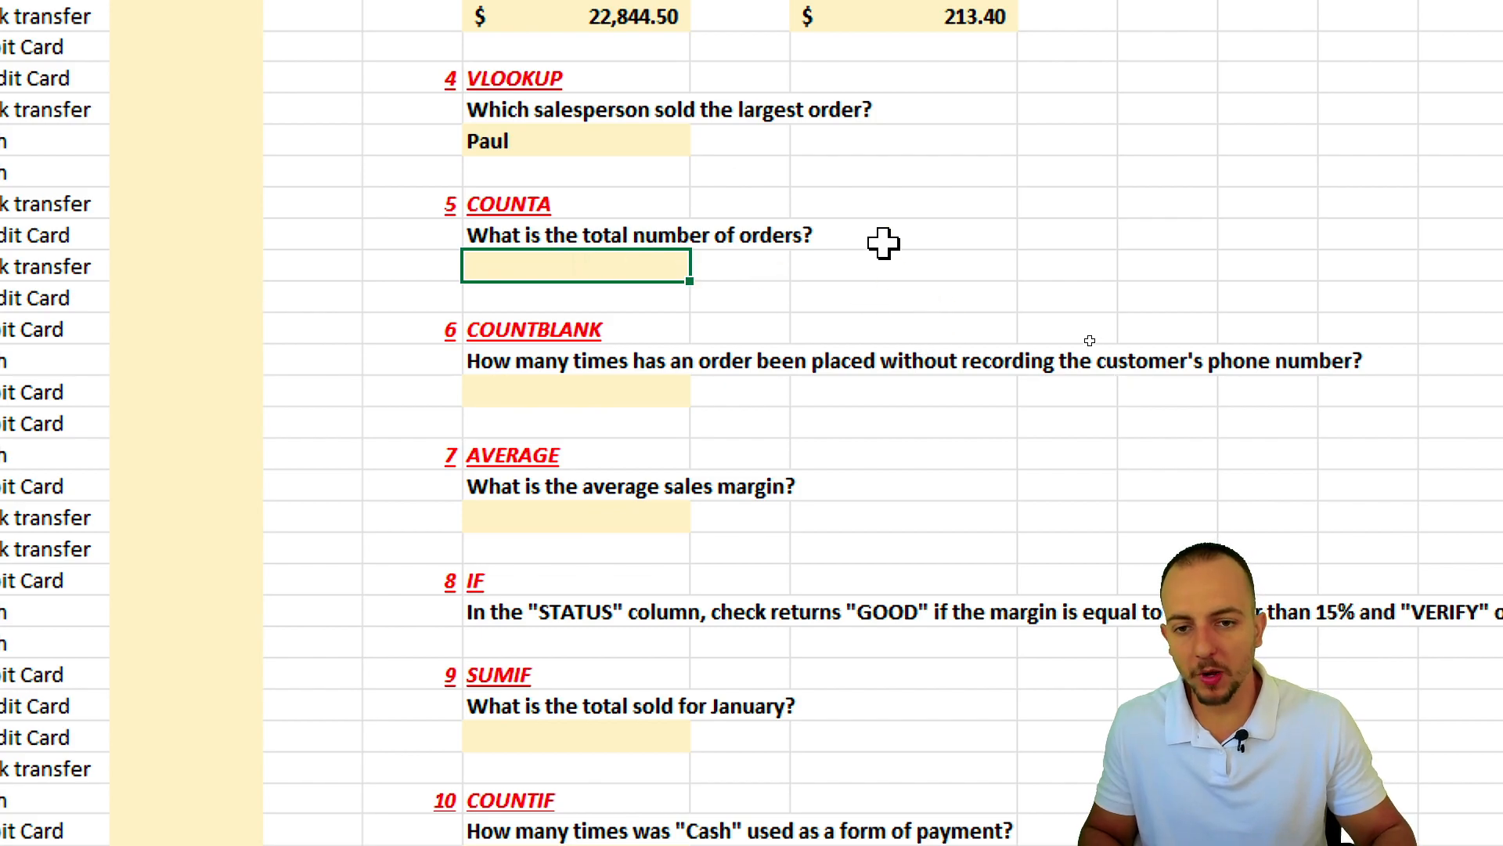
pyautogui.write('counta')
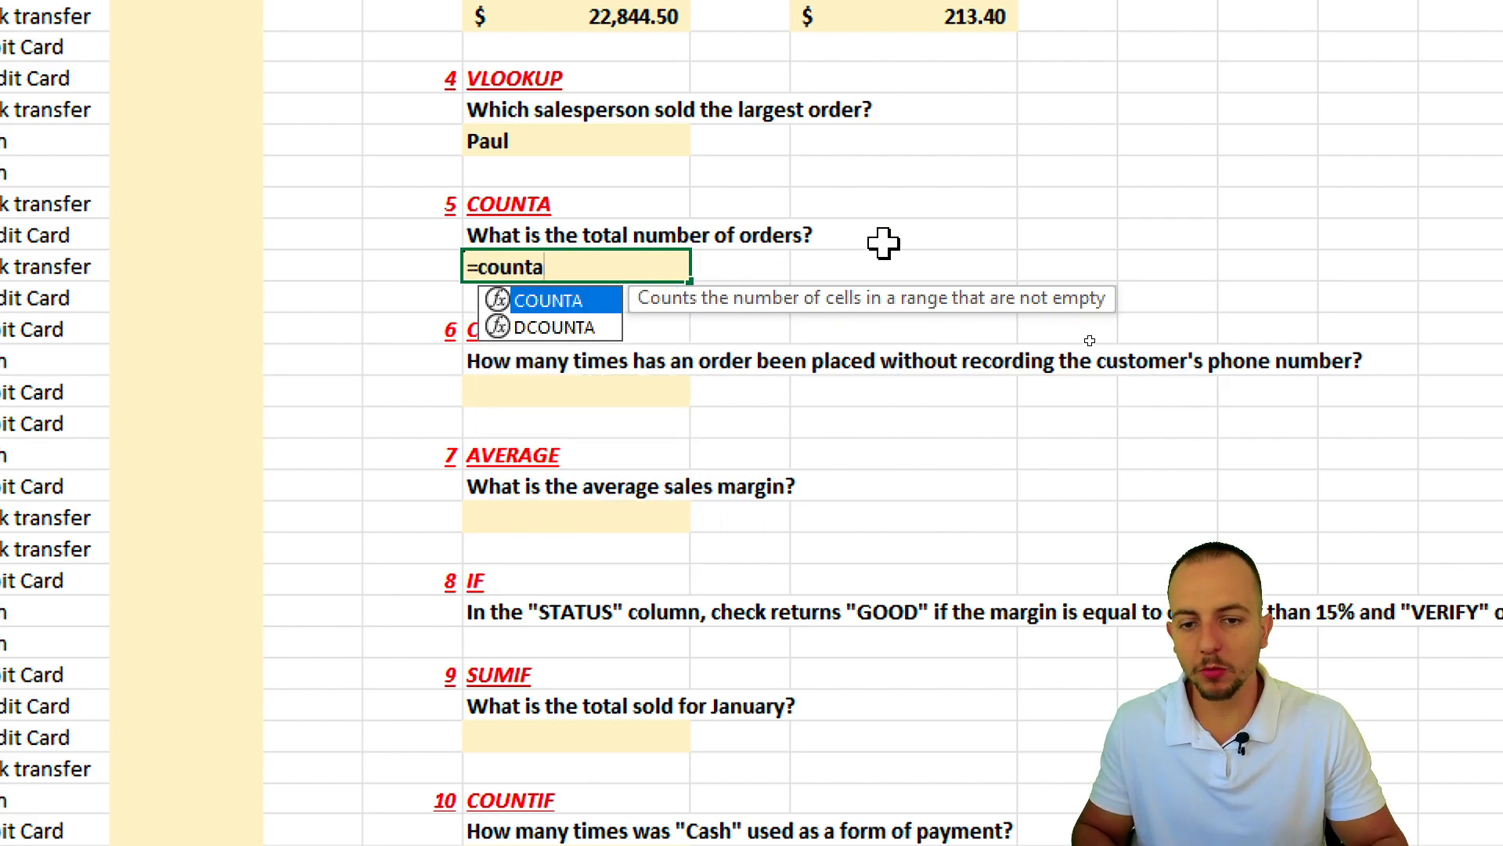
pyautogui.doubleClick(580, 300)
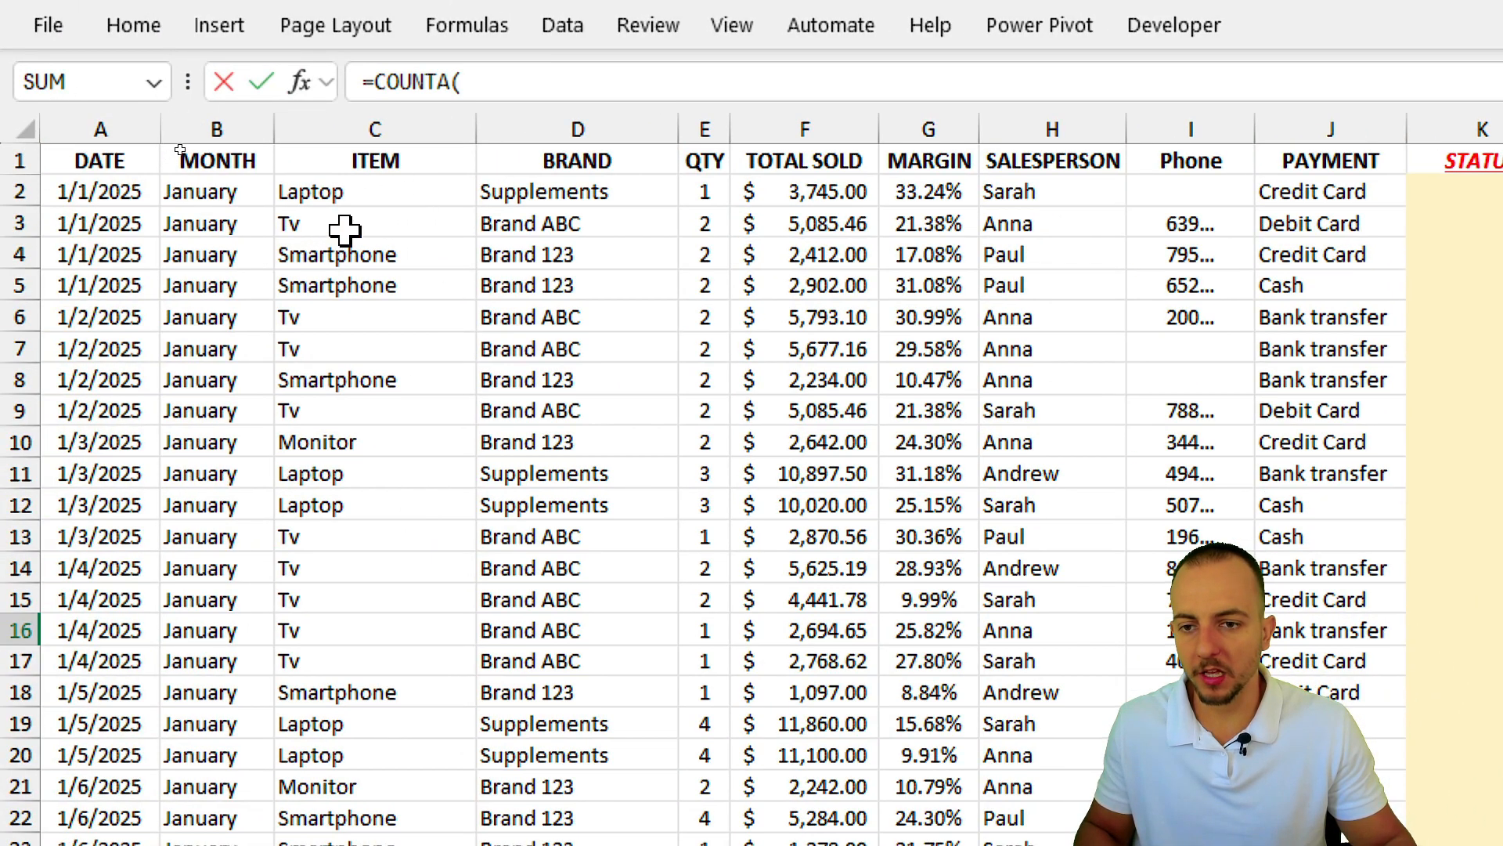
pyautogui.moveTo(344, 227); pyautogui.dragTo(383, 572)
pyautogui.click(378, 128)
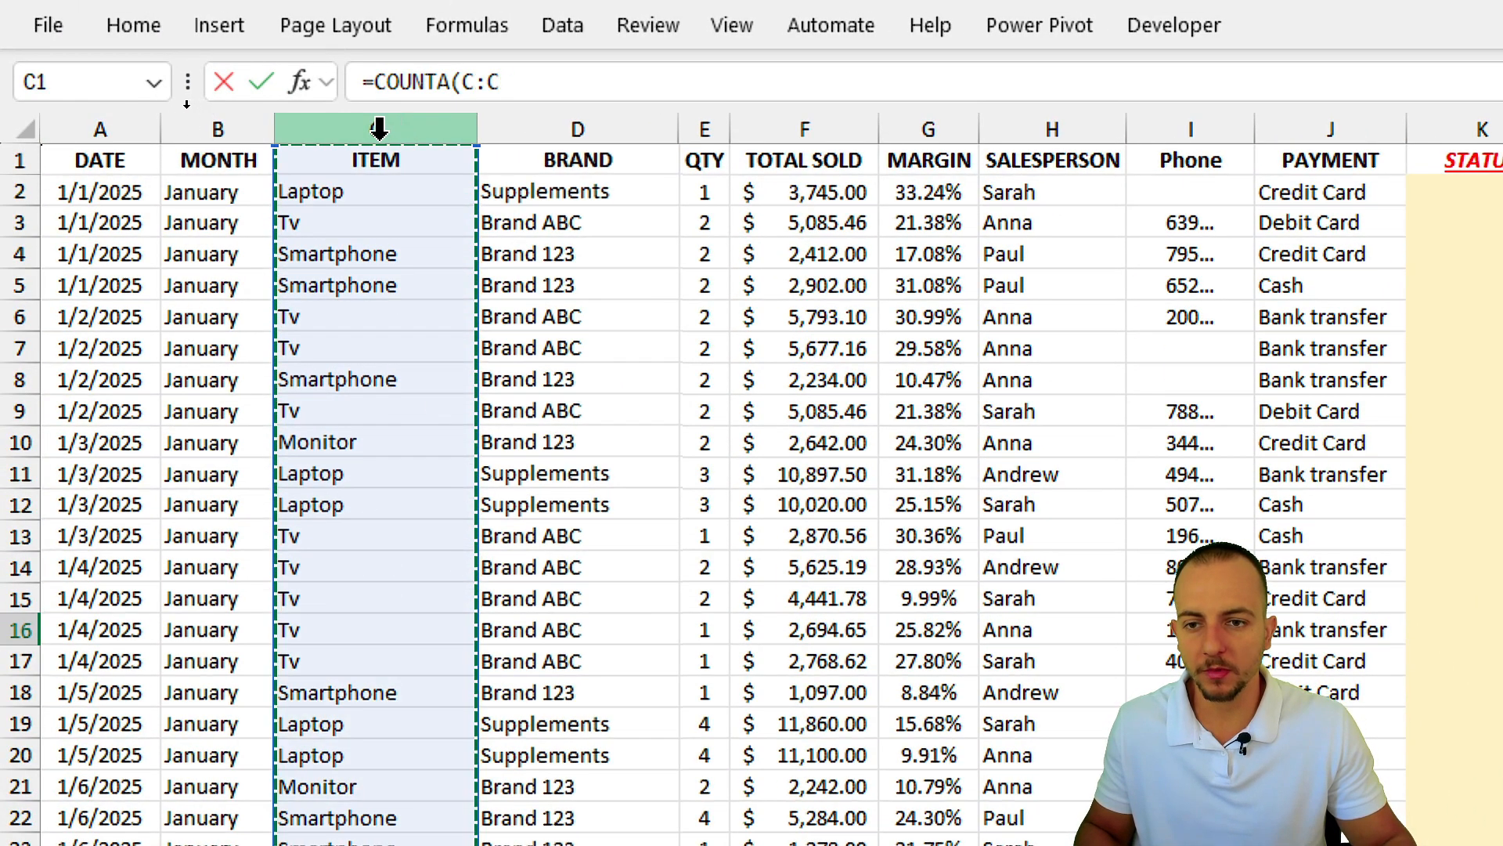
pyautogui.click(503, 128)
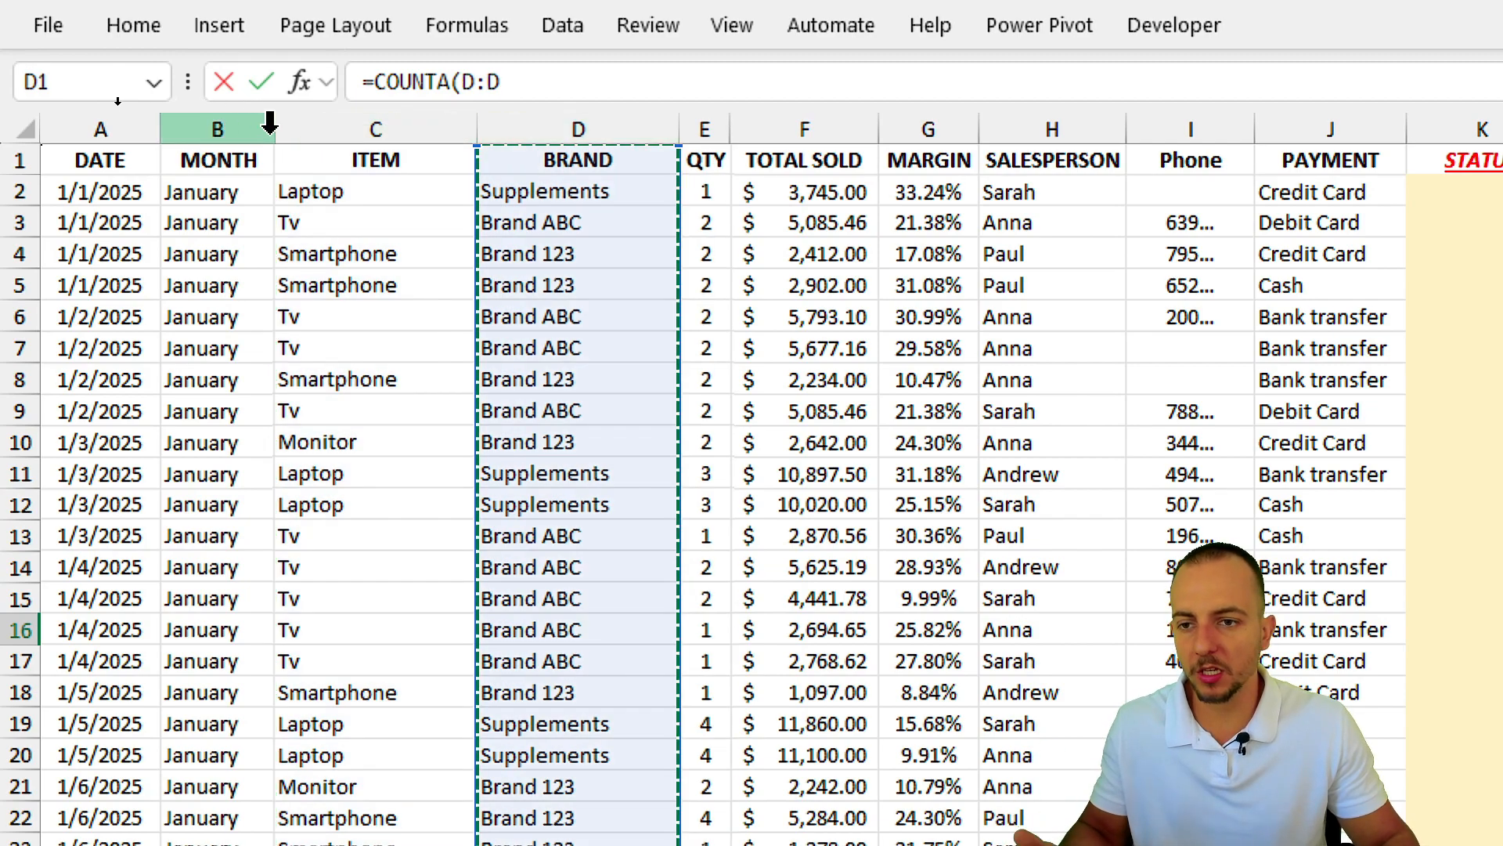
pyautogui.click(227, 127)
pyautogui.click(363, 118)
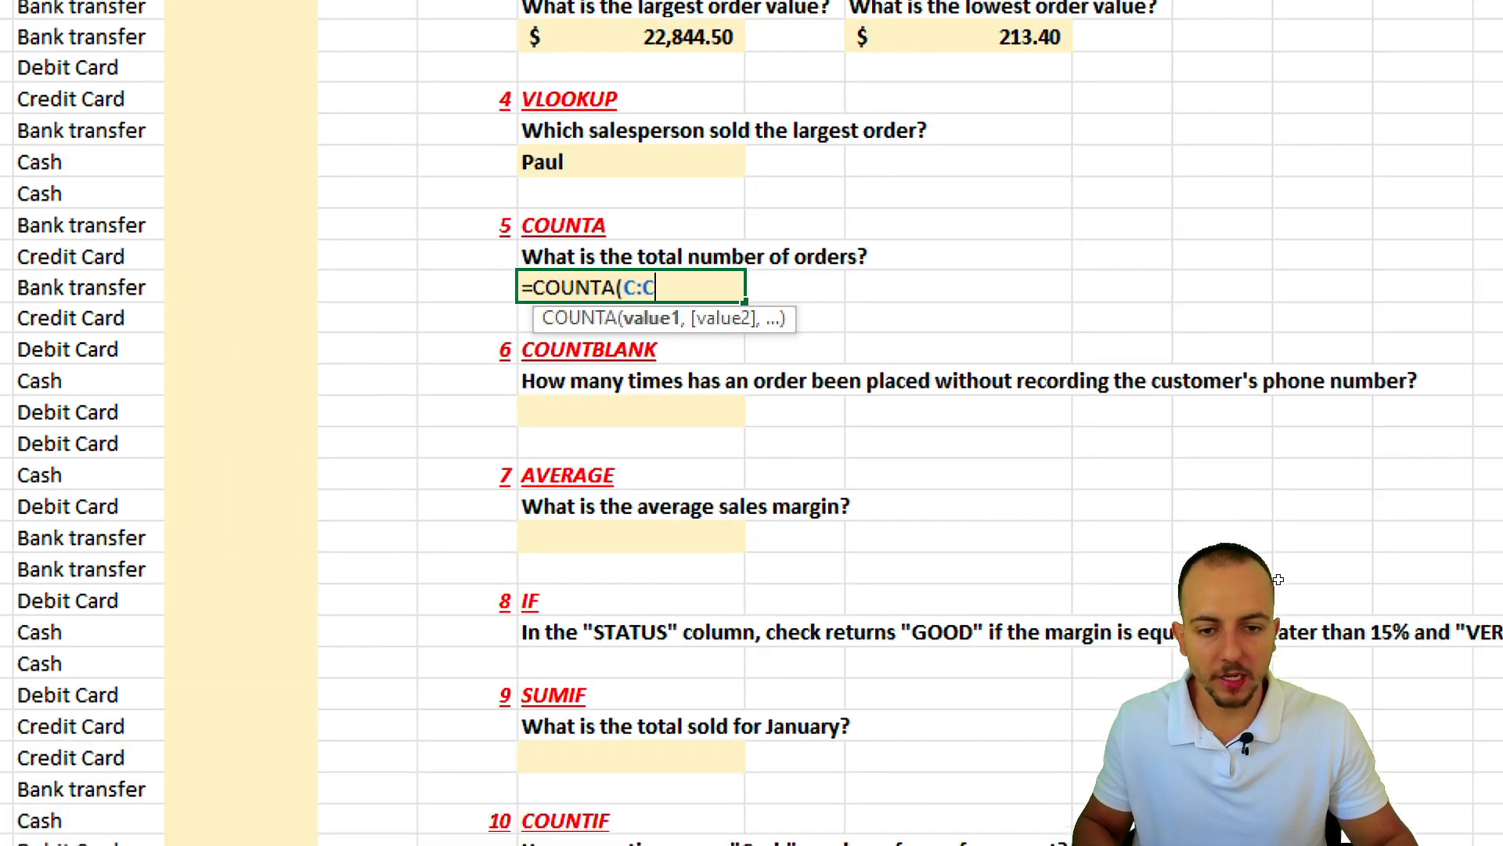
pyautogui.press('Return')
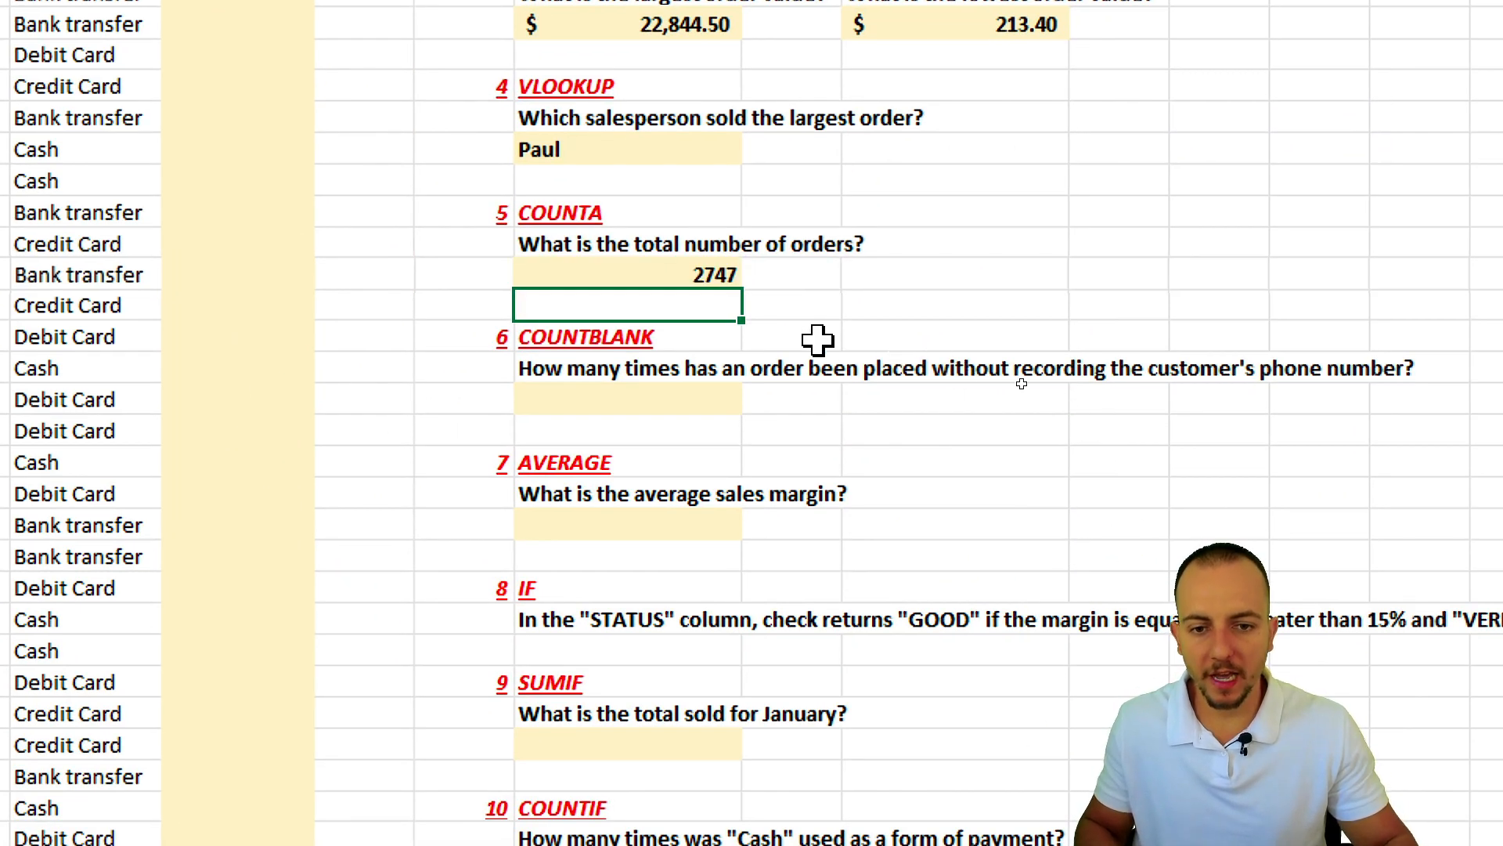
# Step: Subtract 1 from the COUNTA formula in N16 to exclude the header row, making it =COUNTA(C:C)-1
pyautogui.click(696, 274)
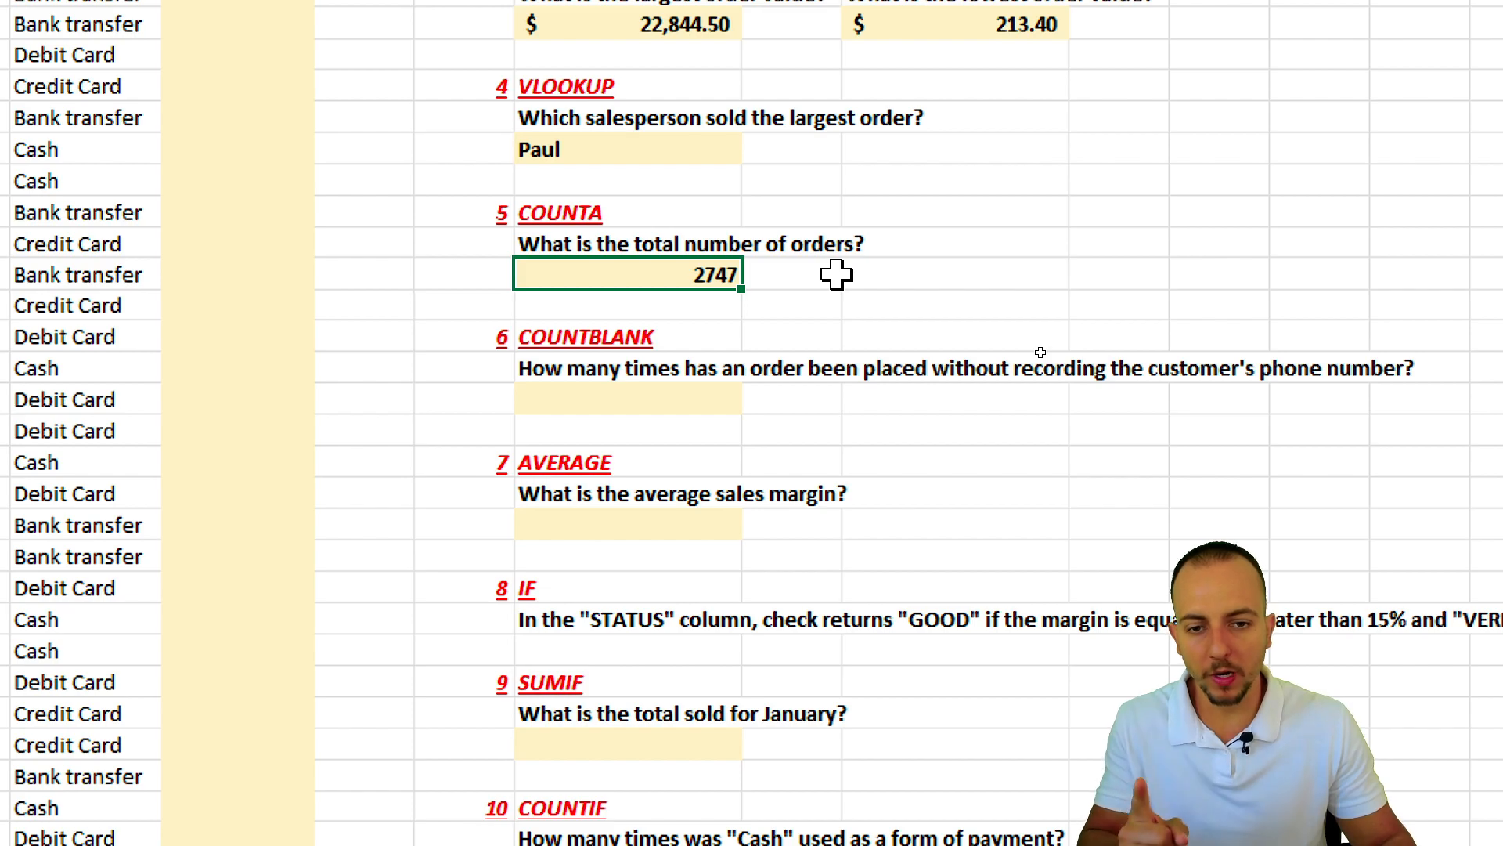
pyautogui.doubleClick(714, 272)
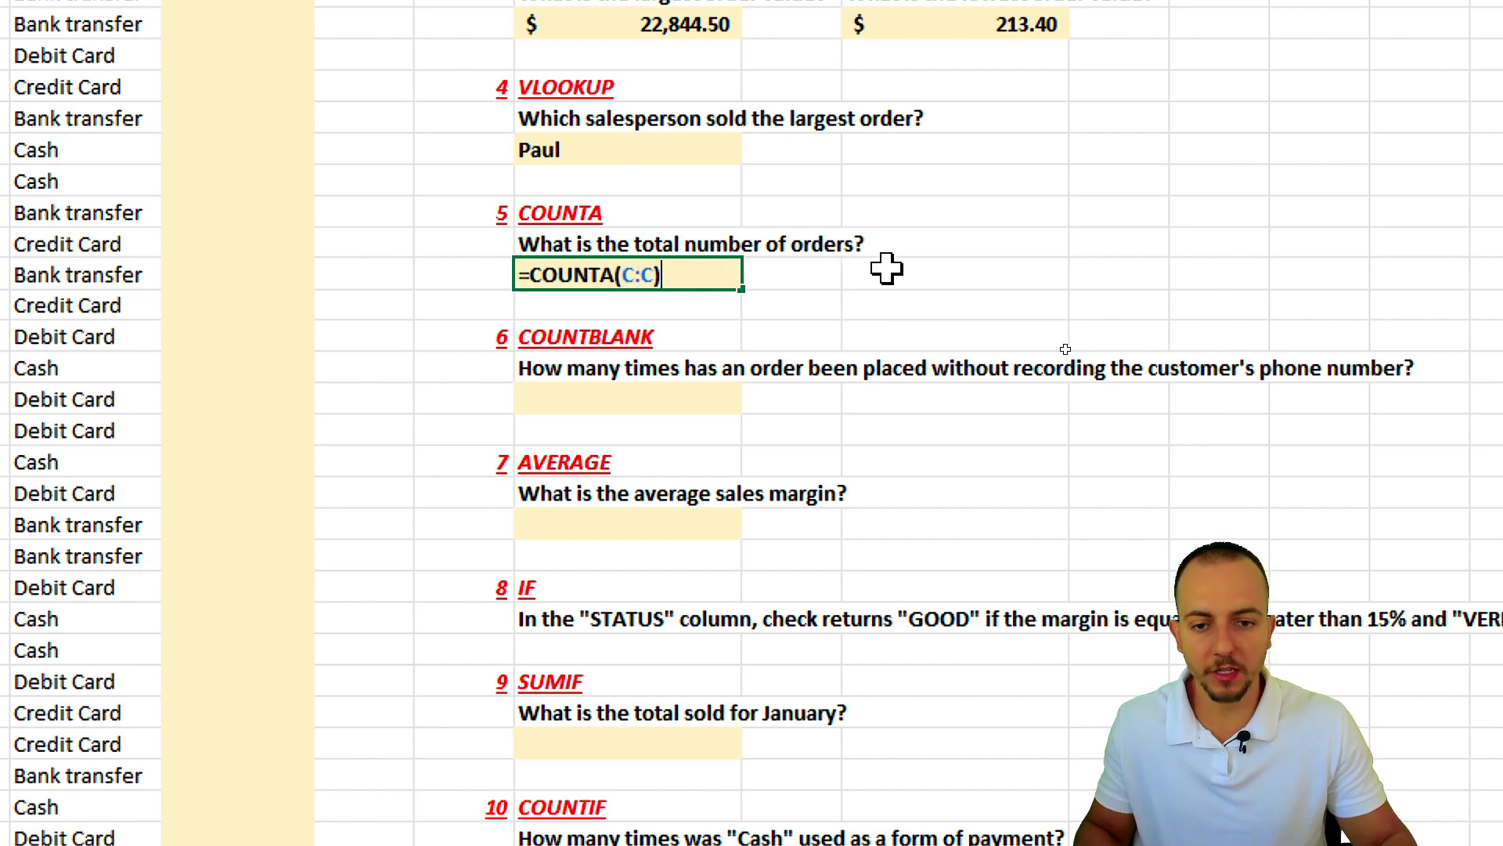
pyautogui.write('-1')
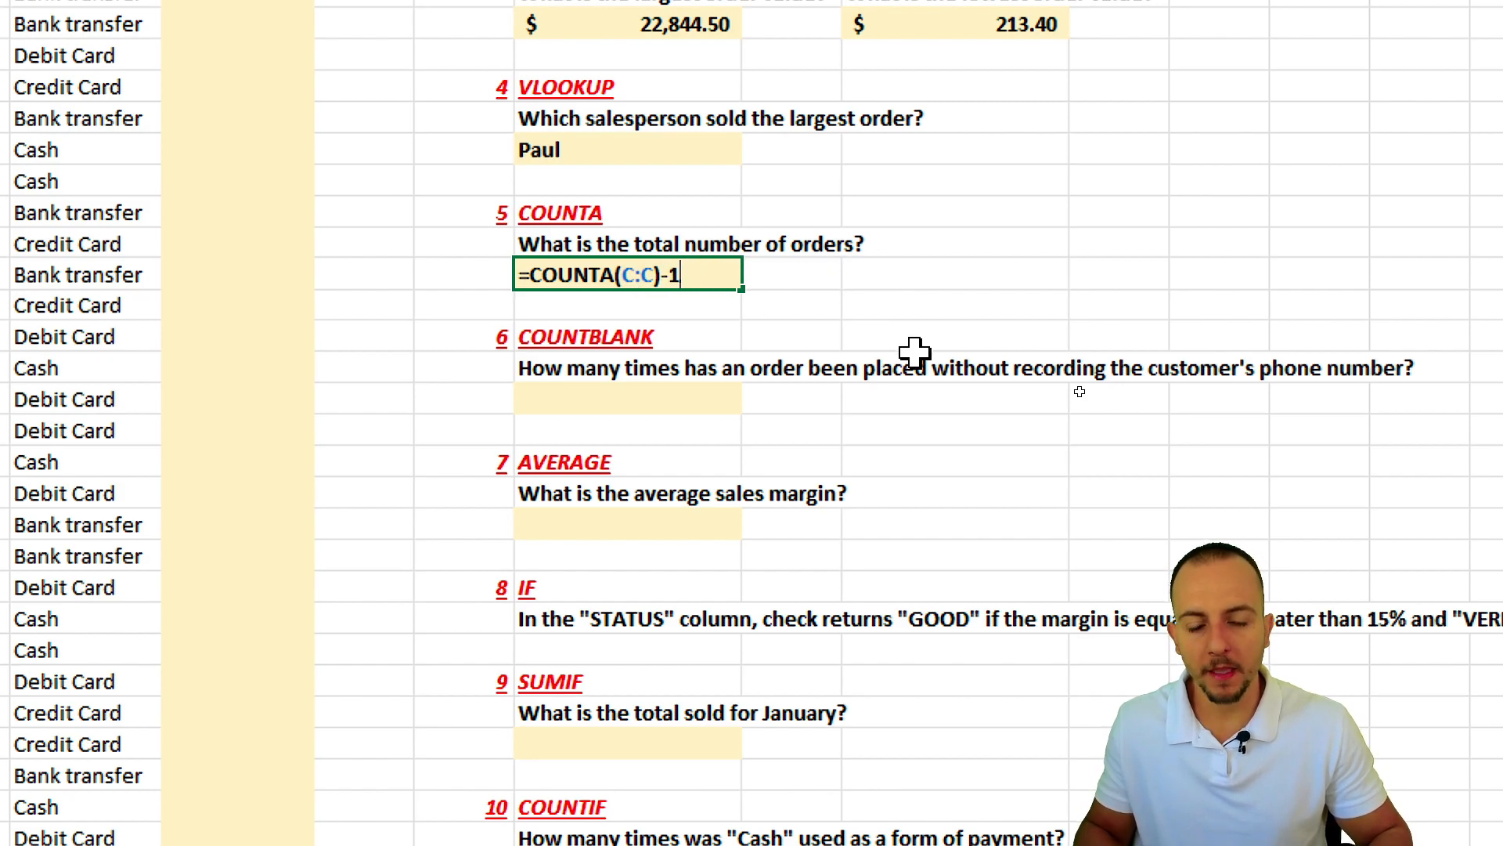
pyautogui.press('Return')
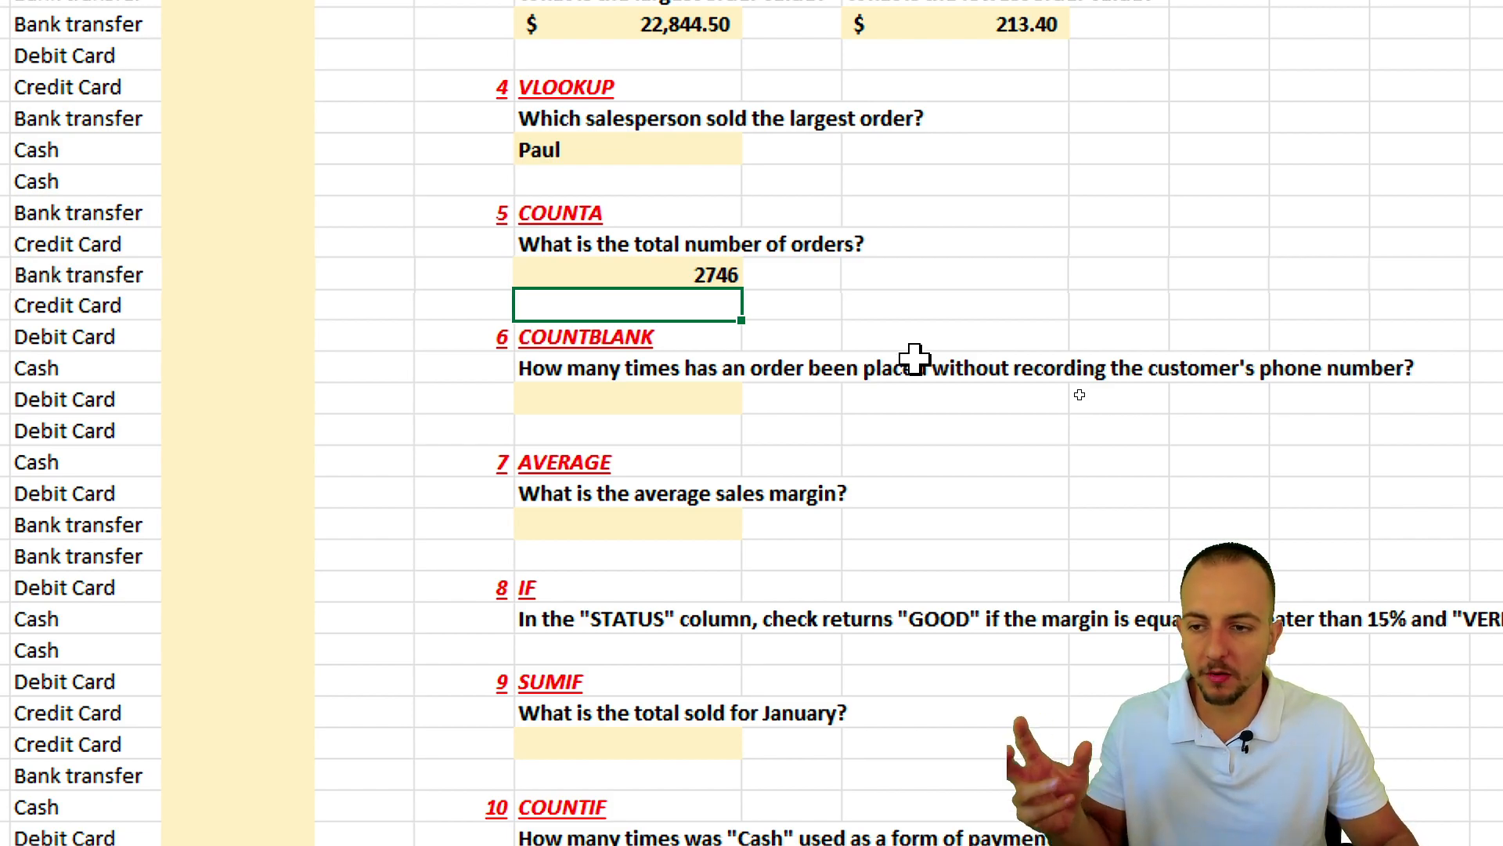
pyautogui.scroll(-2, 914, 728)
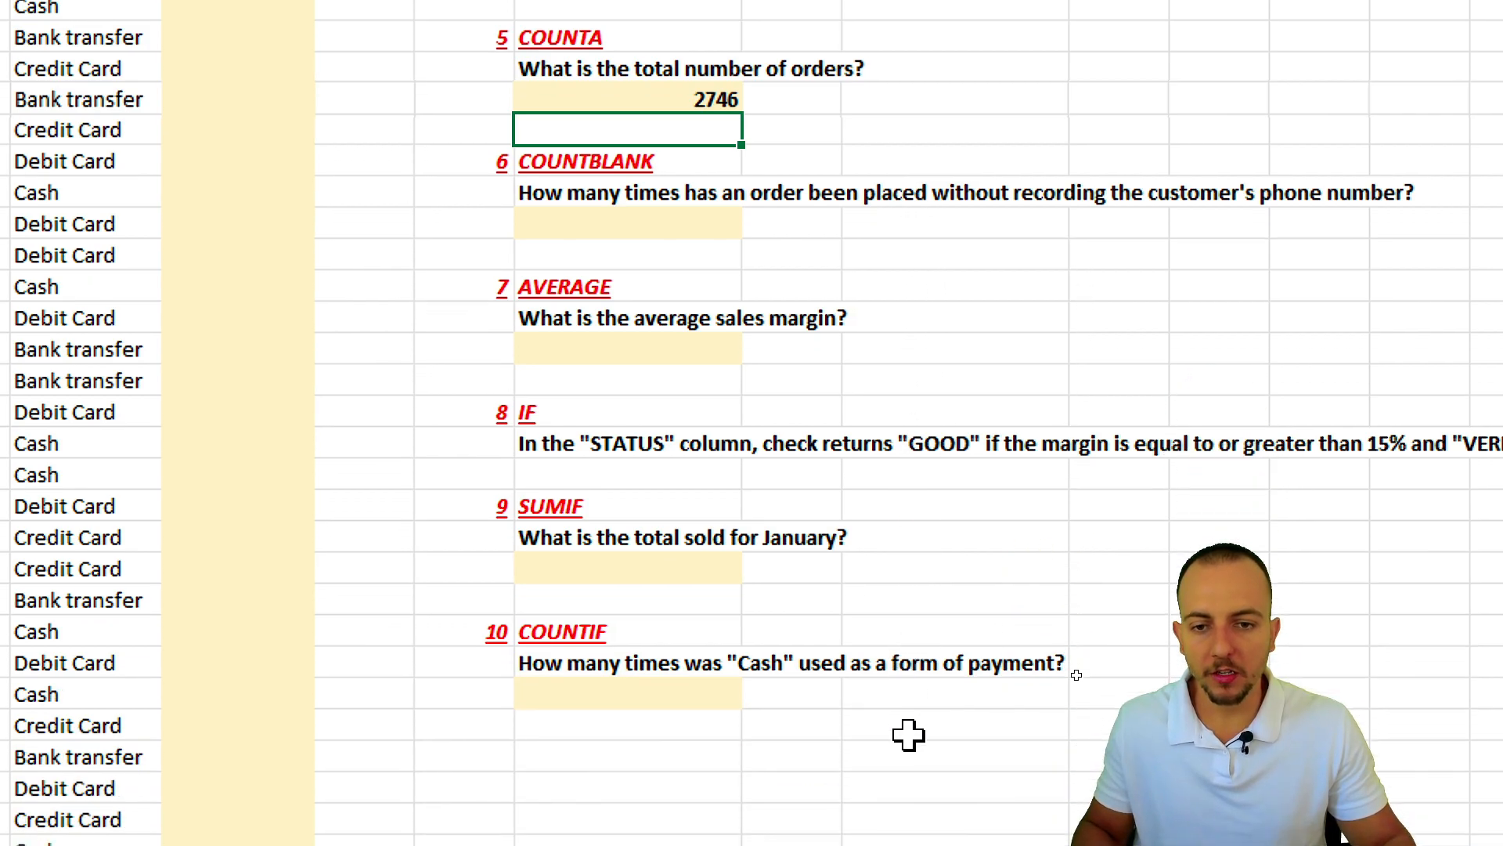
# Step: Examine the COUNTBLANK question about missing phone numbers and the empty cells in the Phone column
pyautogui.click(664, 215)
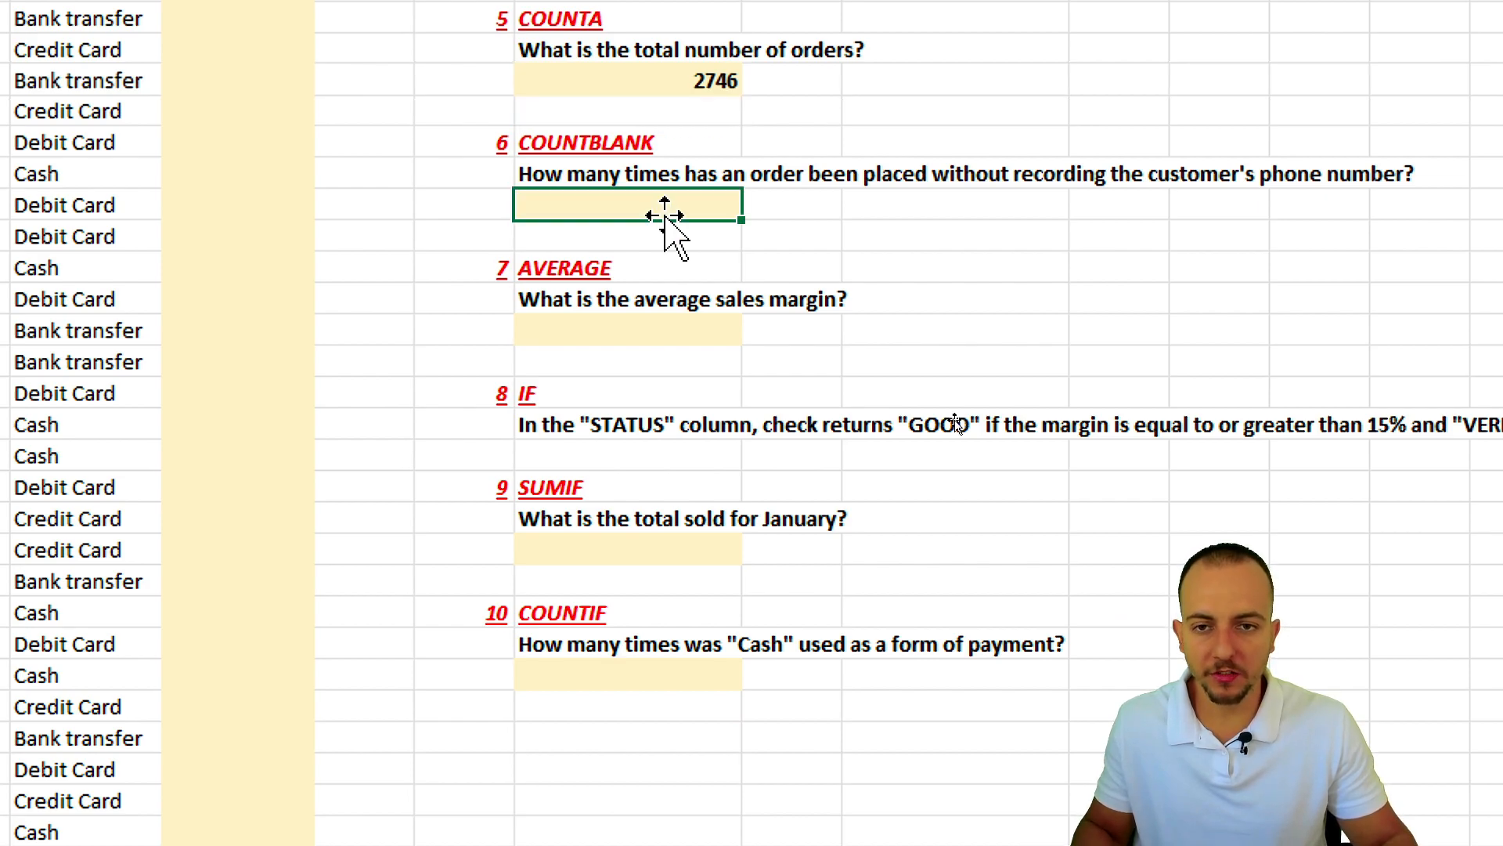
pyautogui.scroll(1, 772, 174)
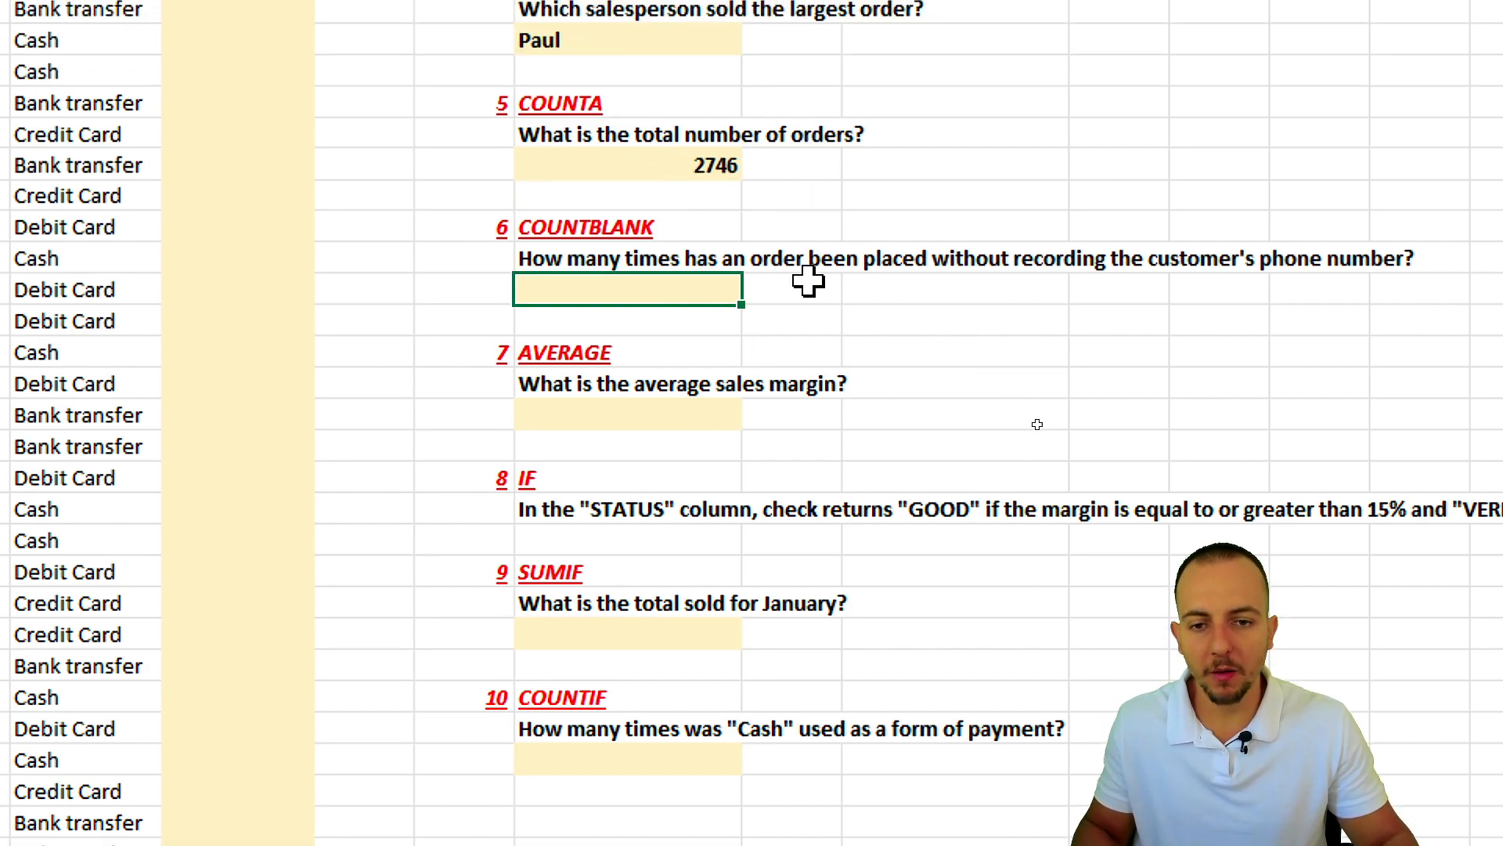
pyautogui.scroll(-1, 953, 751)
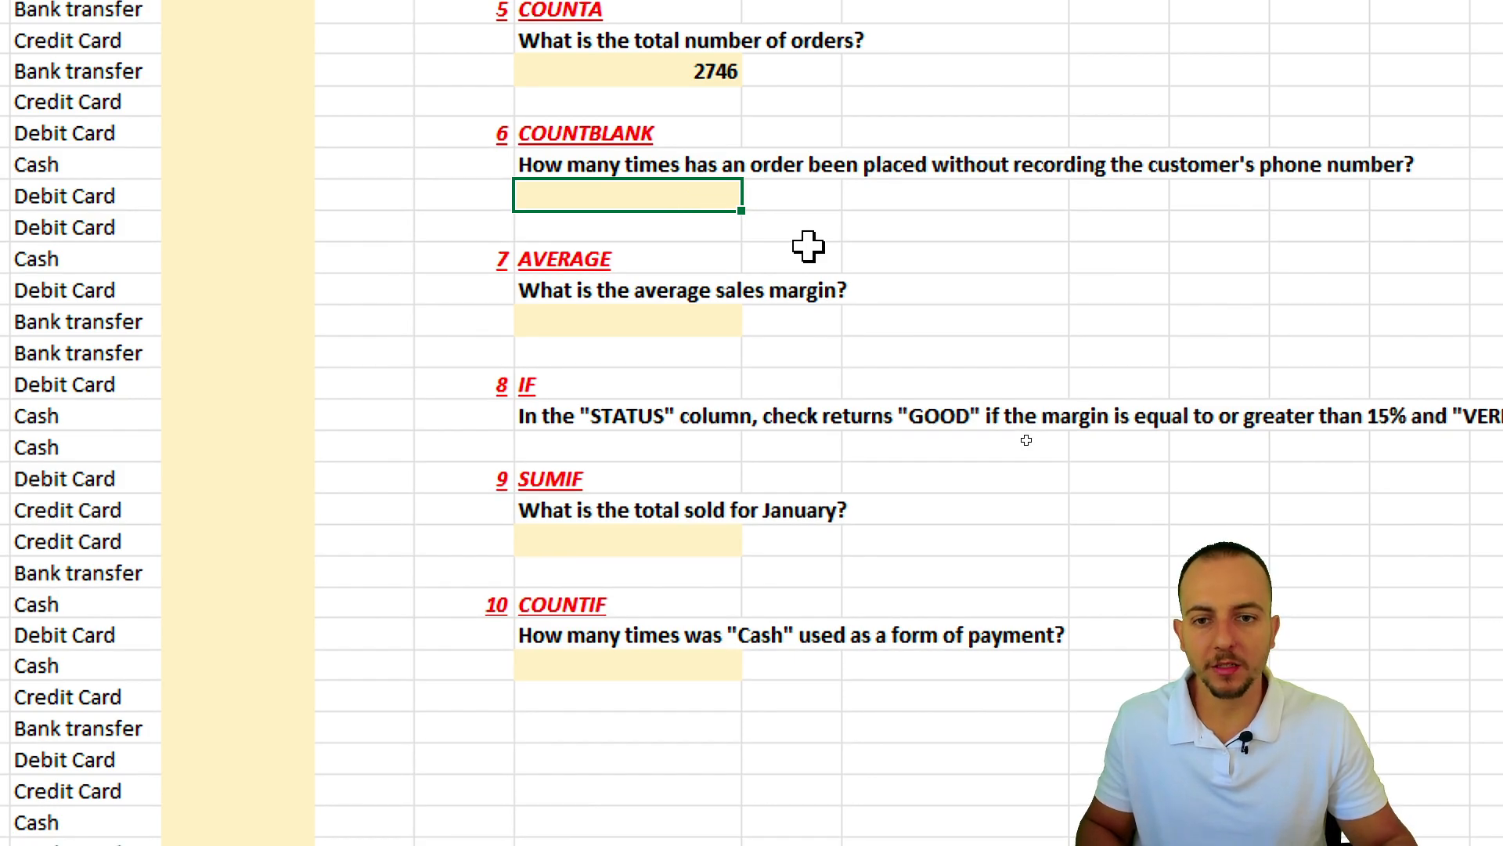
pyautogui.scroll(1, 724, 219)
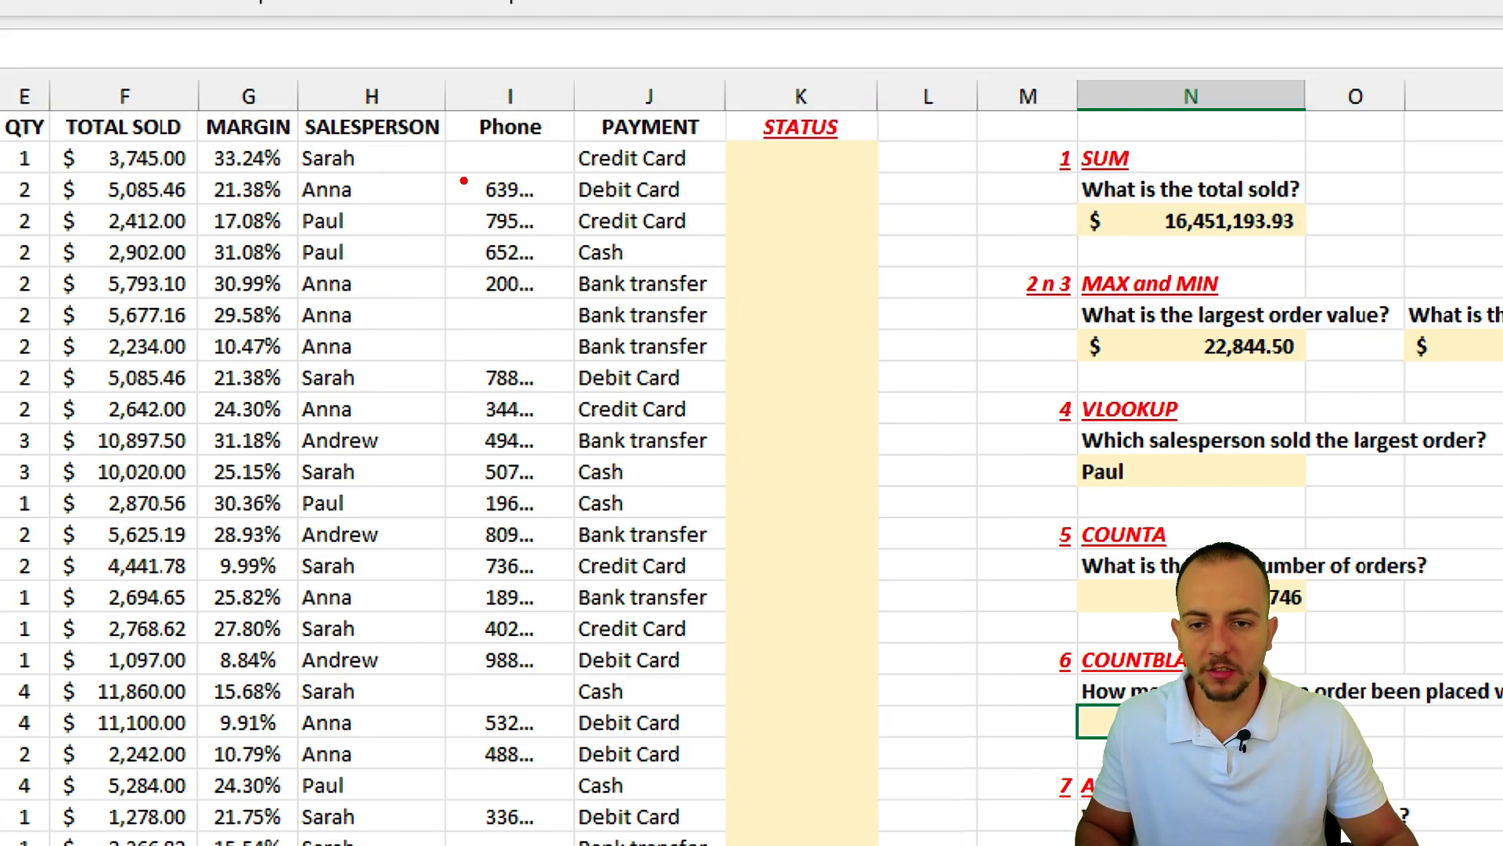
pyautogui.moveTo(462, 165); pyautogui.dragTo(547, 298)
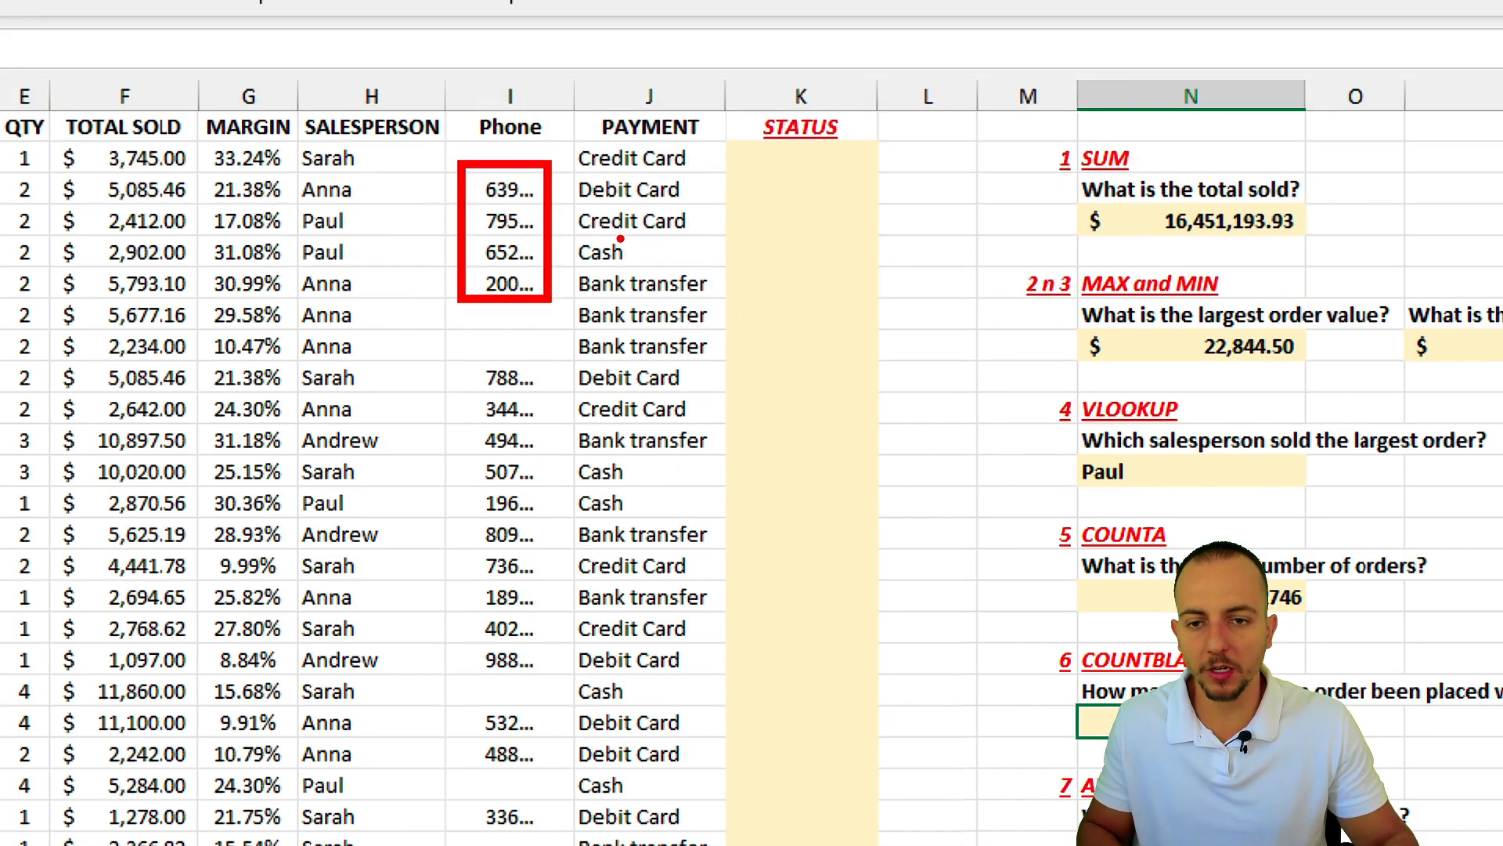
pyautogui.press('e')
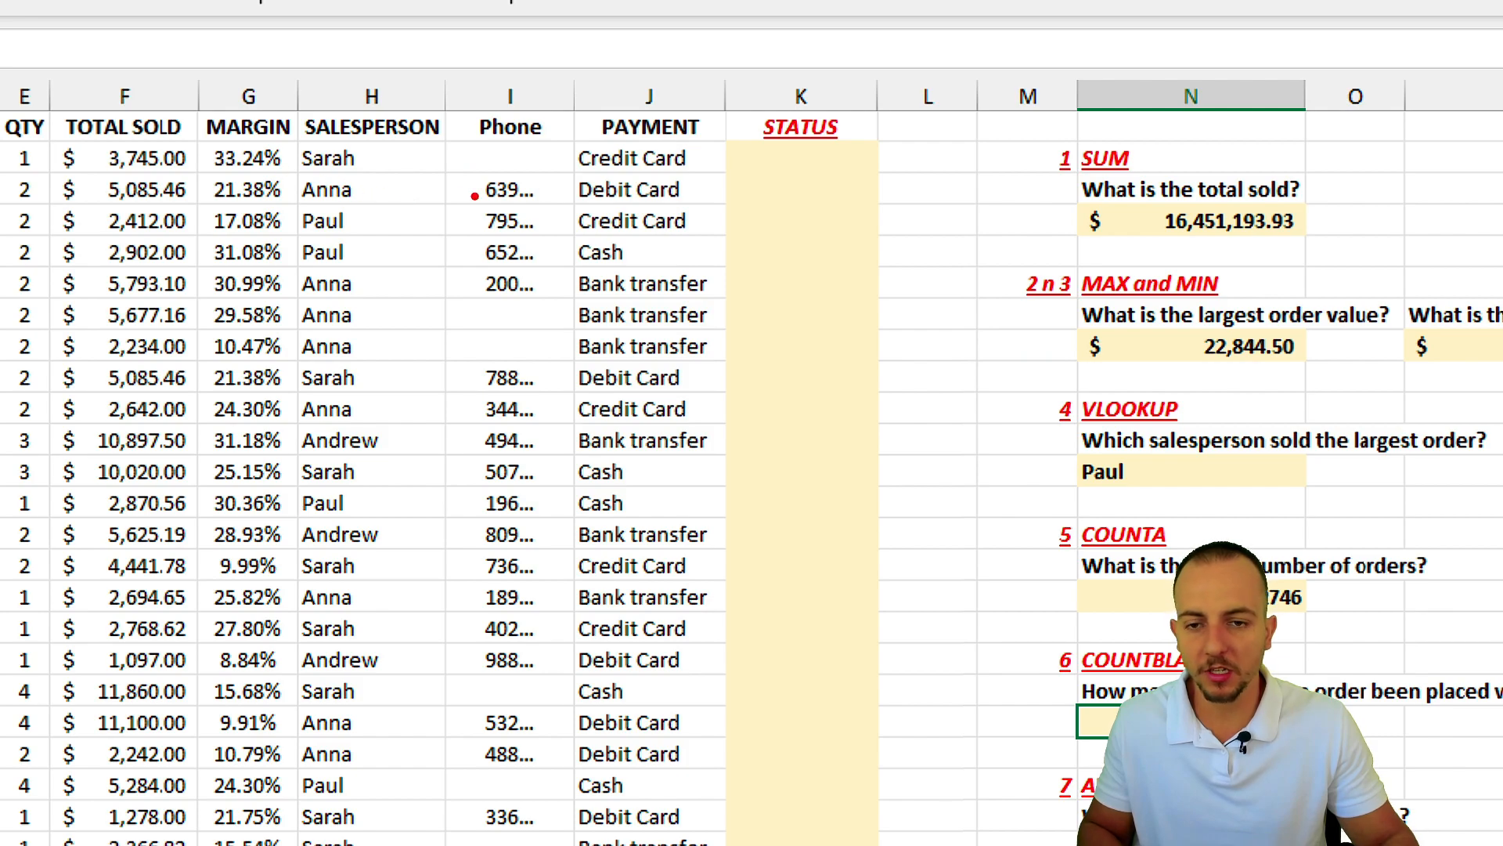
pyautogui.moveTo(458, 155); pyautogui.dragTo(556, 154)
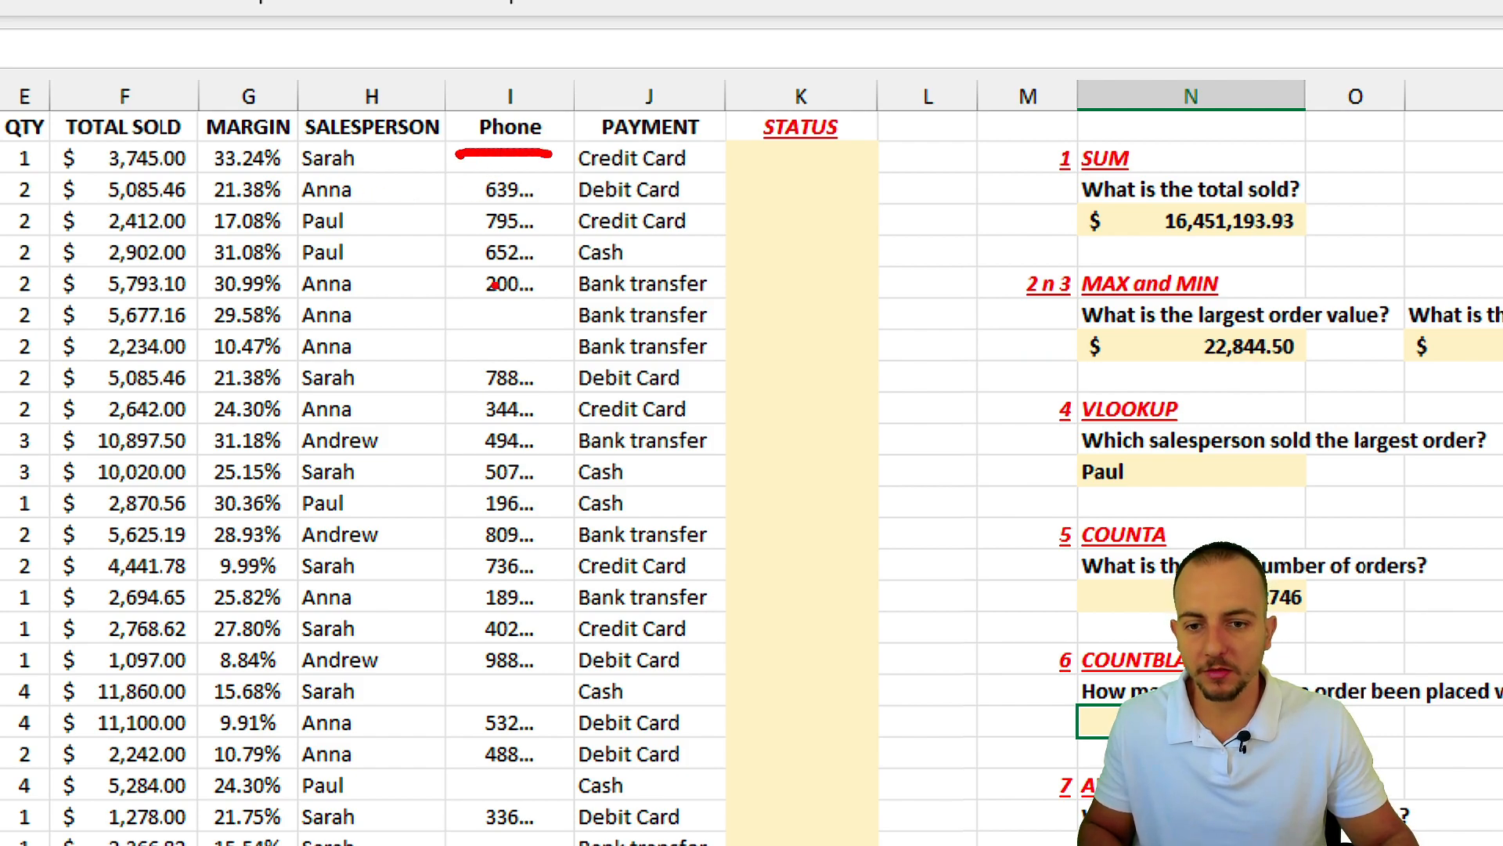
pyautogui.moveTo(471, 313); pyautogui.dragTo(587, 311)
pyautogui.moveTo(470, 338); pyautogui.dragTo(557, 346)
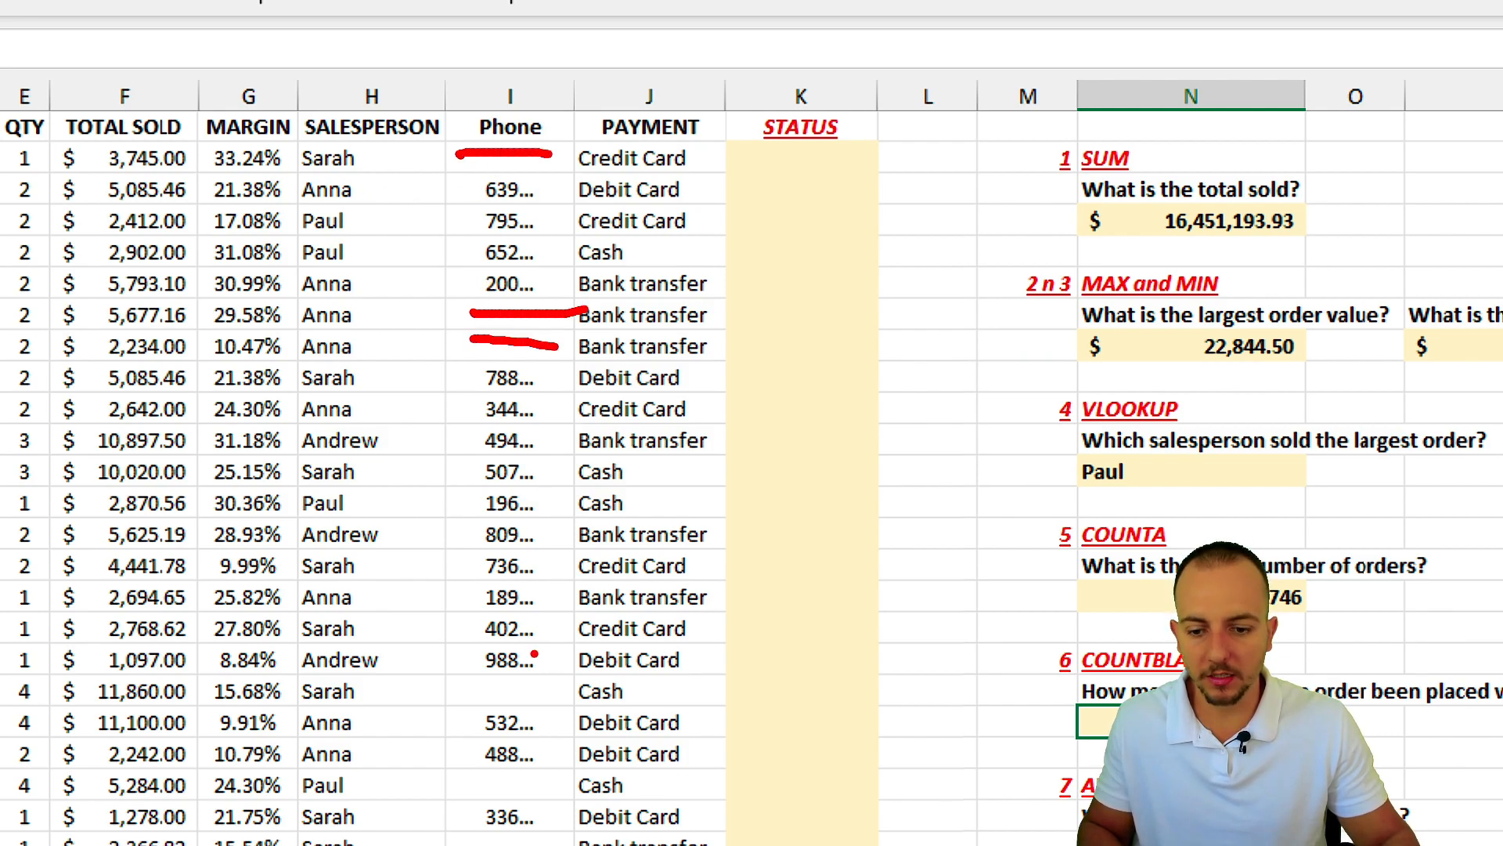
pyautogui.moveTo(483, 687); pyautogui.dragTo(550, 671)
pyautogui.moveTo(495, 798); pyautogui.dragTo(615, 778)
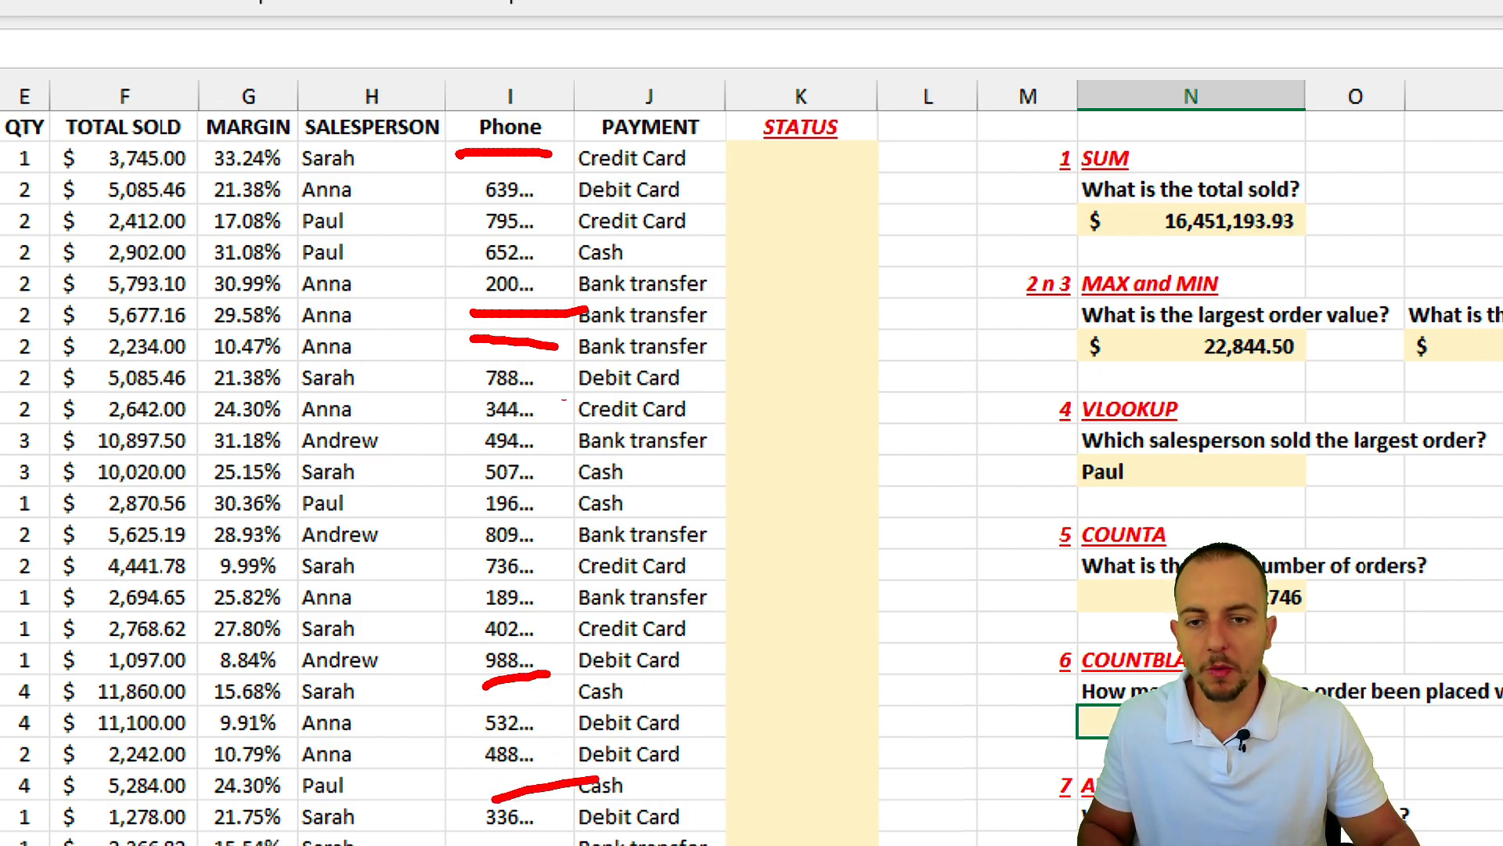
pyautogui.moveTo(492, 108)
pyautogui.mouseDown()
pyautogui.moveTo(362, 677)
pyautogui.moveTo(683, 690)
pyautogui.moveTo(565, 122)
pyautogui.mouseUp()
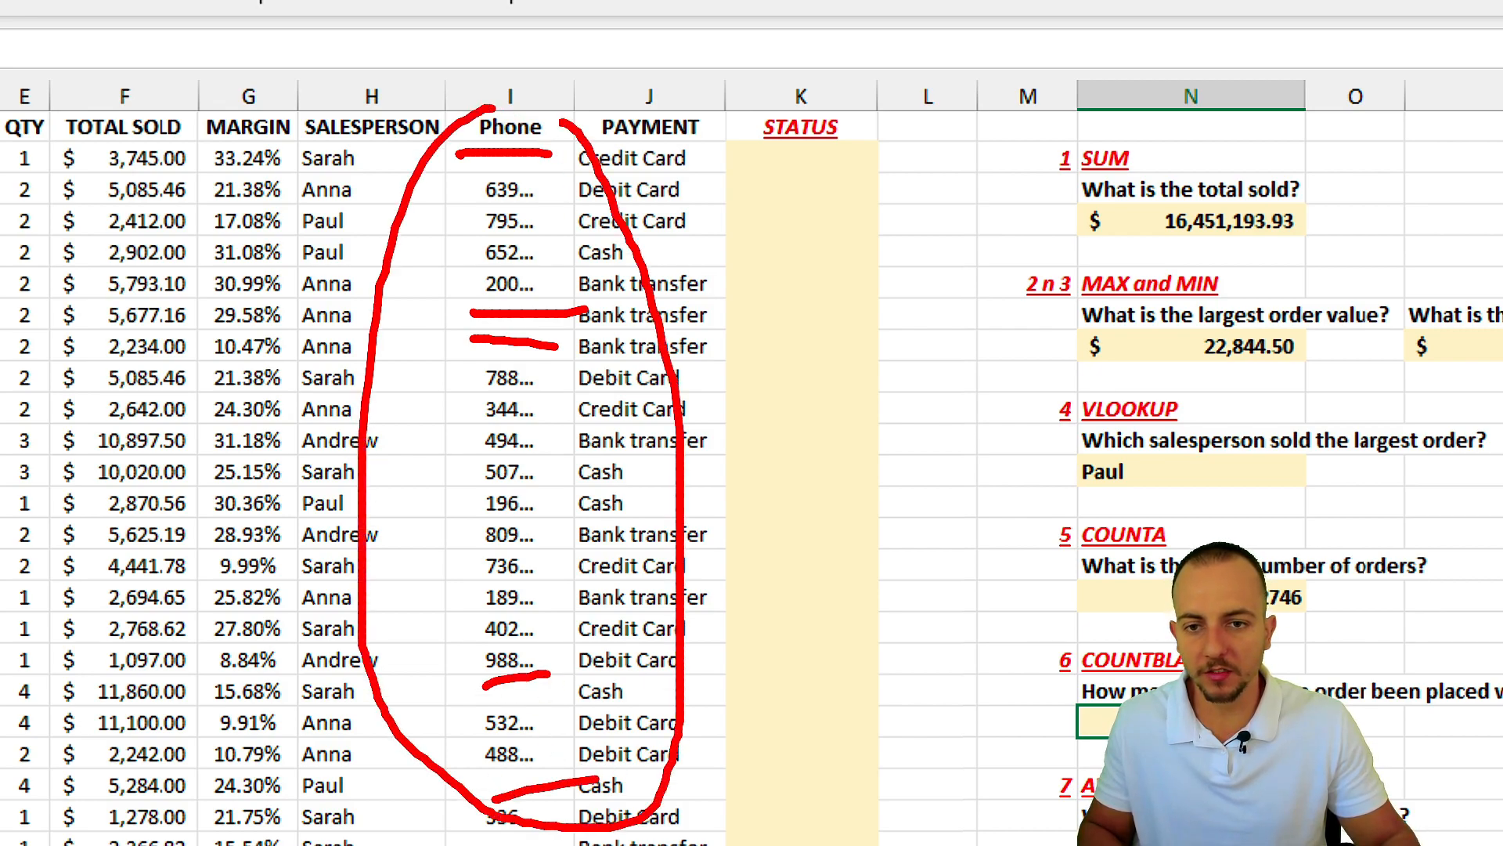
pyautogui.press('Escape')
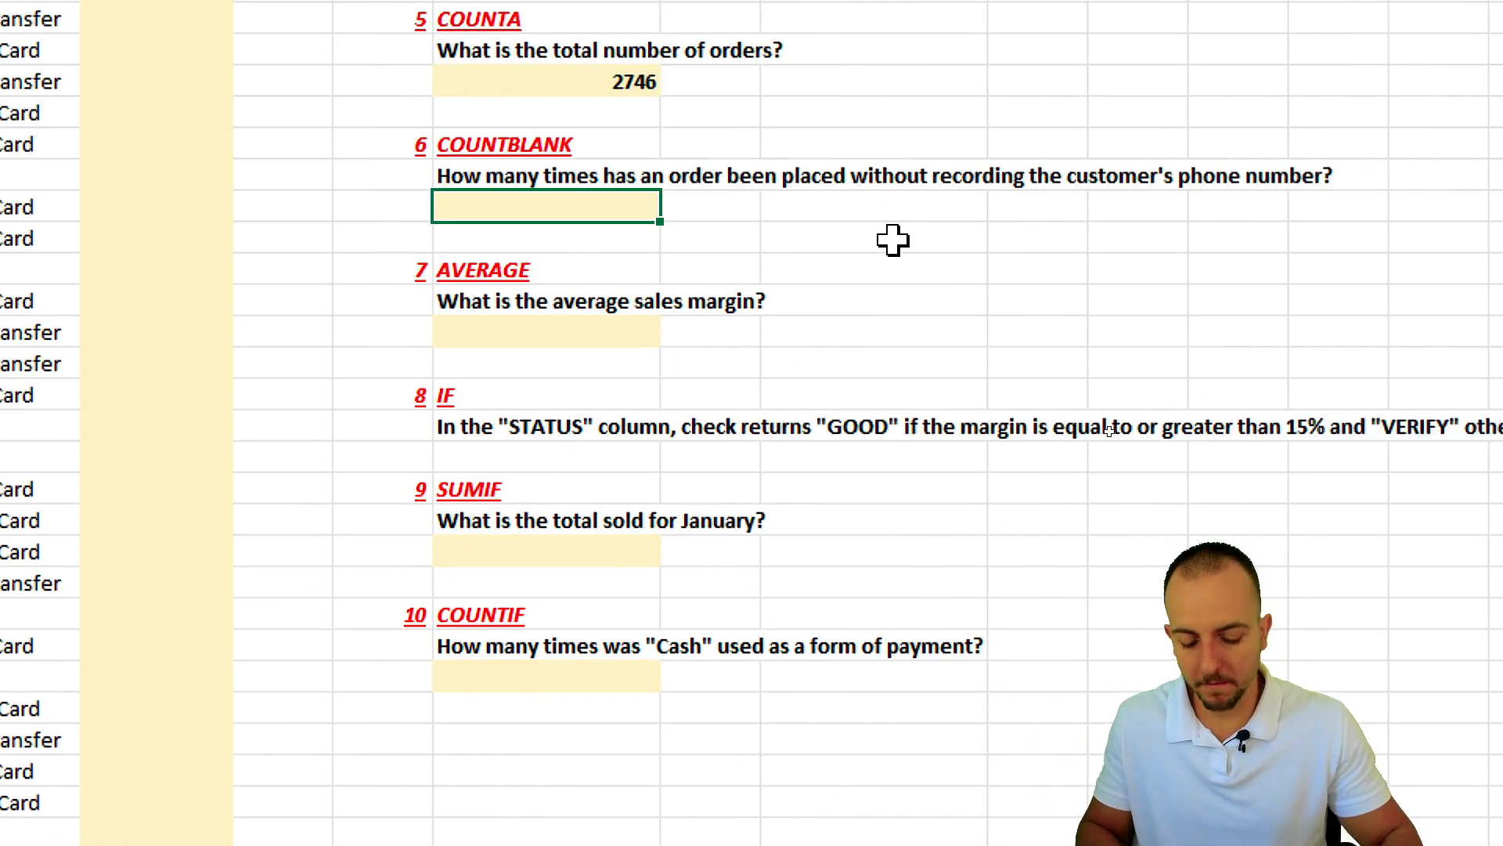
# Step: Answer the missing phone number question in N20 with a COUNTBLANK formula over the range I1:I2747
pyautogui.write('countbl')
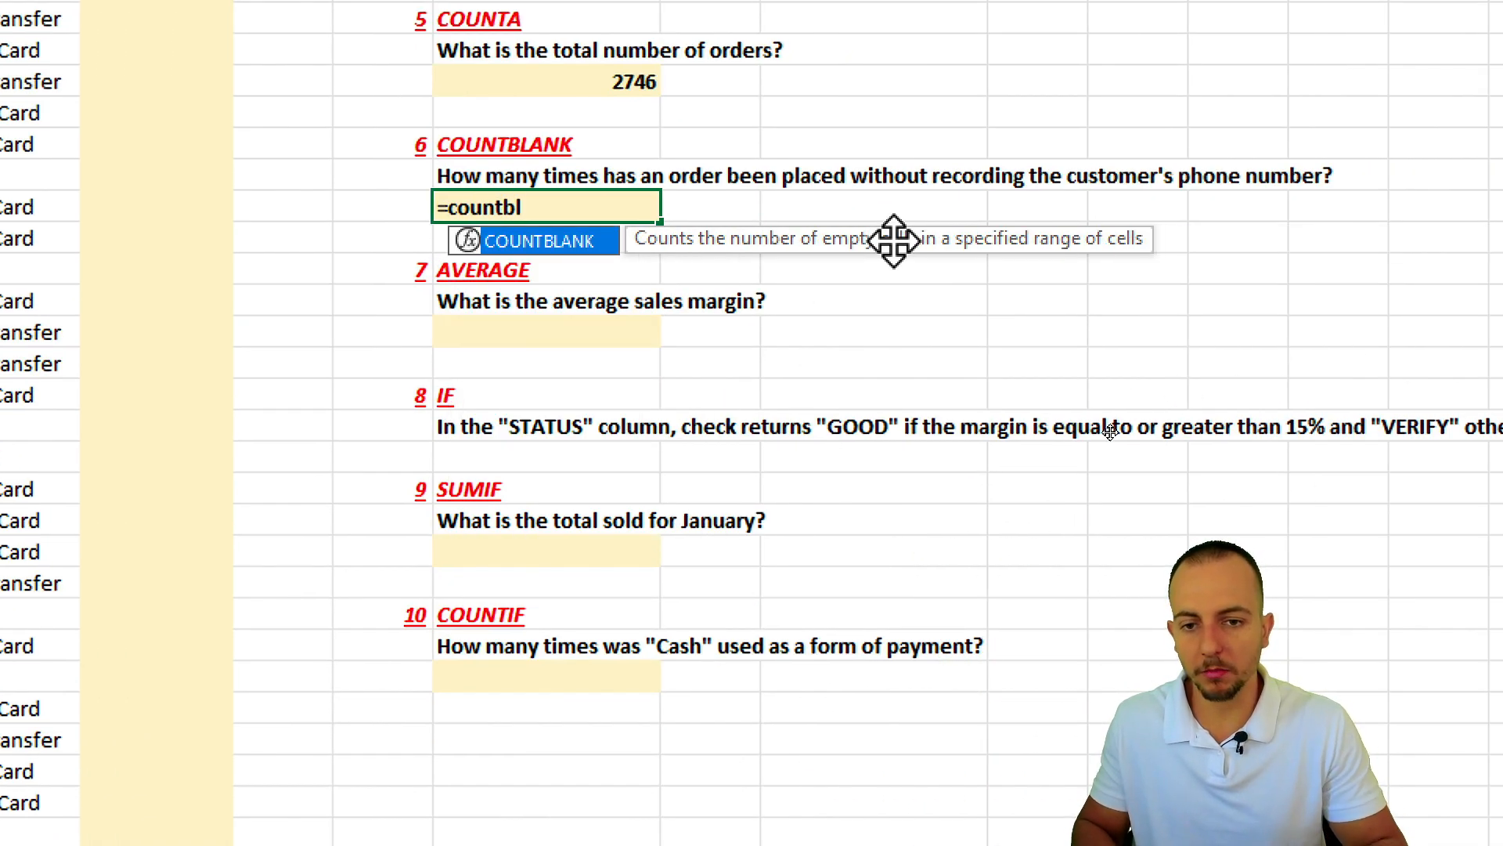
pyautogui.doubleClick(561, 238)
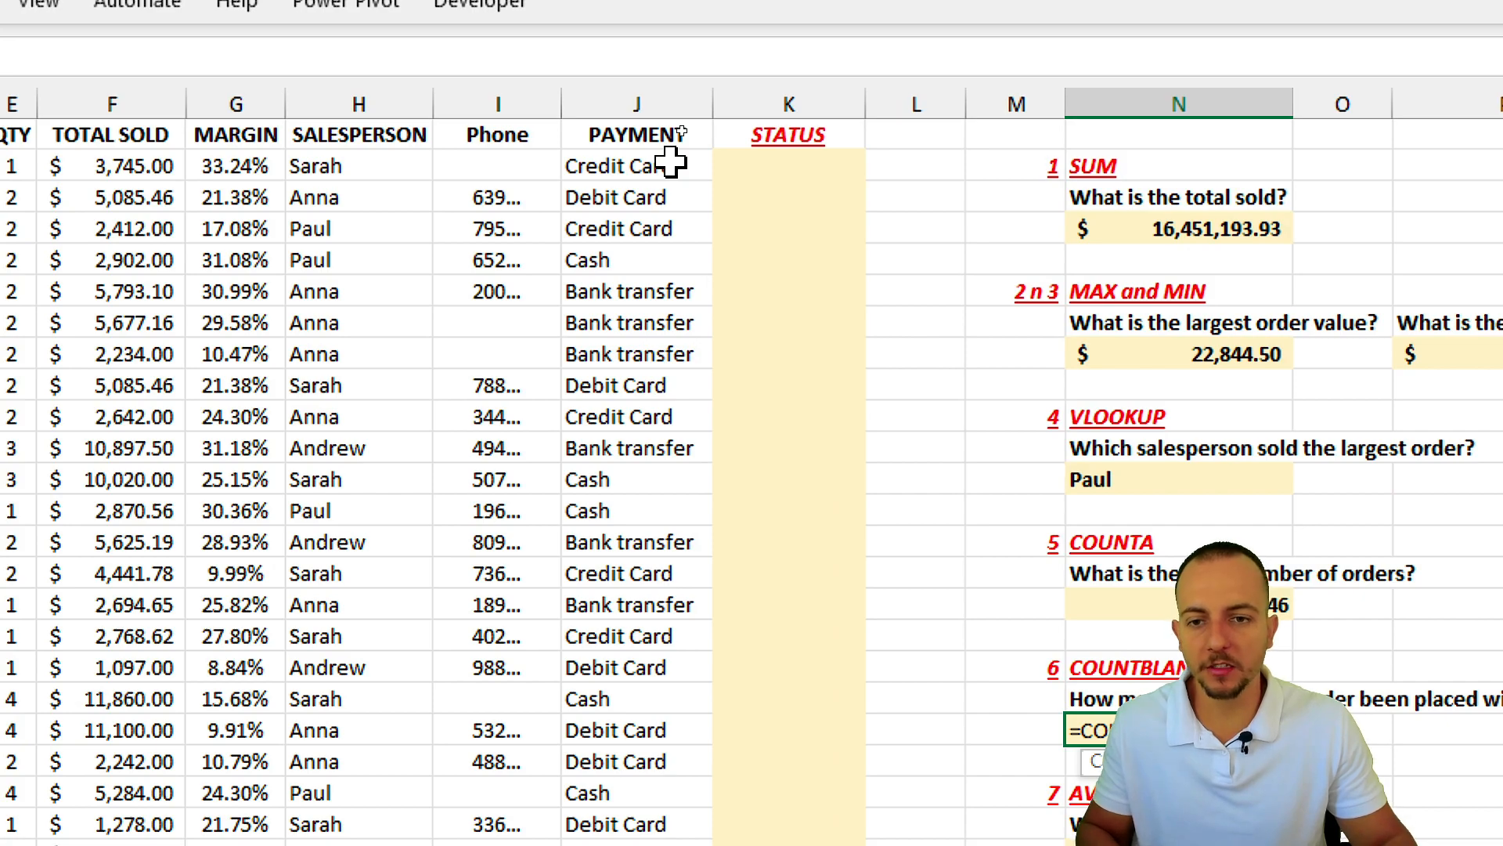
pyautogui.click(518, 98)
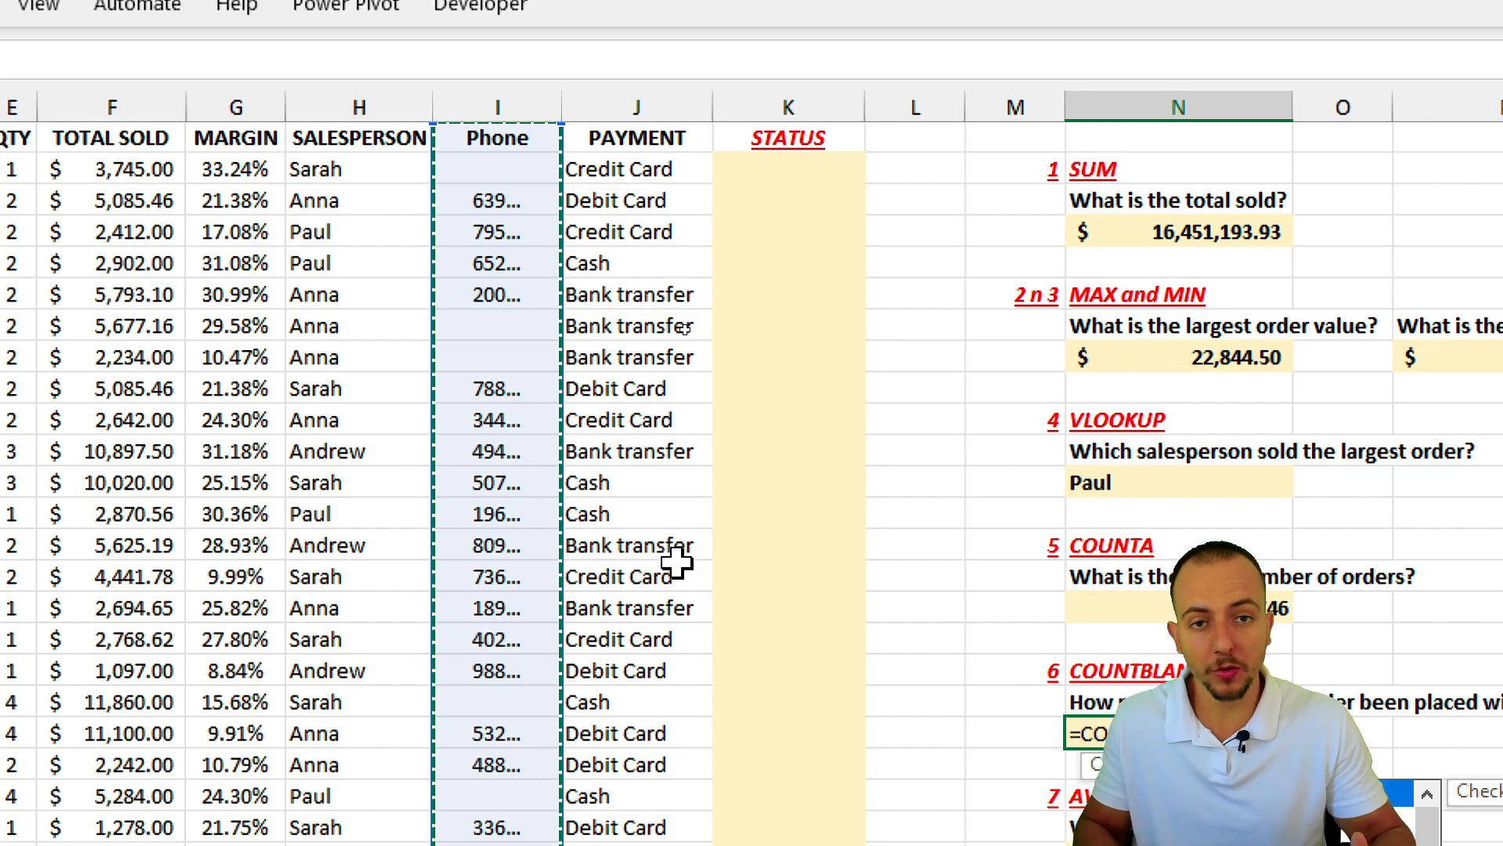
pyautogui.moveTo(502, 141); pyautogui.dragTo(501, 845)
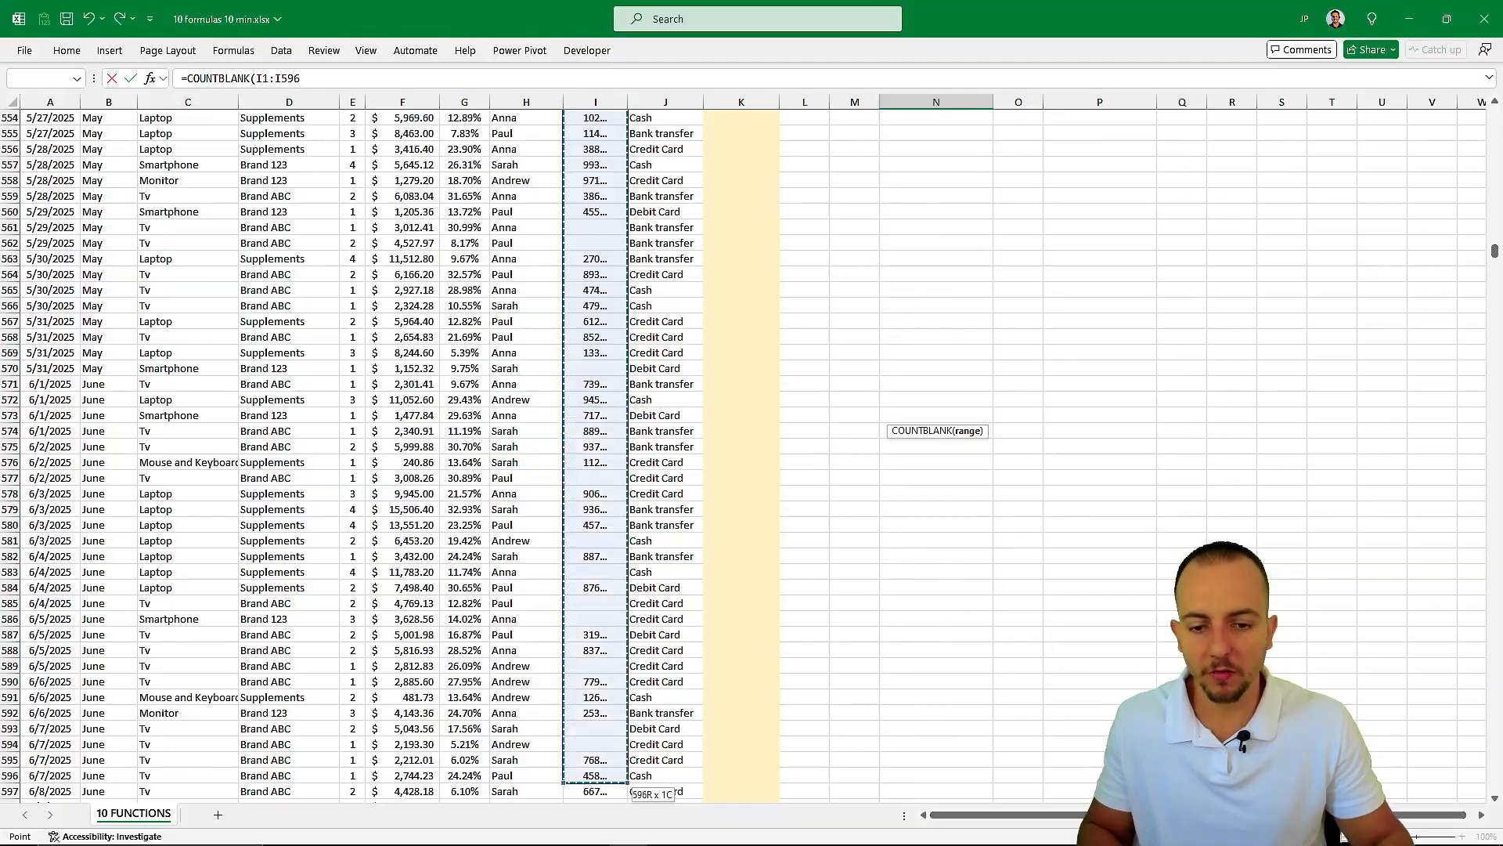
pyautogui.moveTo(614, 845); pyautogui.dragTo(615, 845)
pyautogui.moveTo(1494, 783); pyautogui.dragTo(1458, 39)
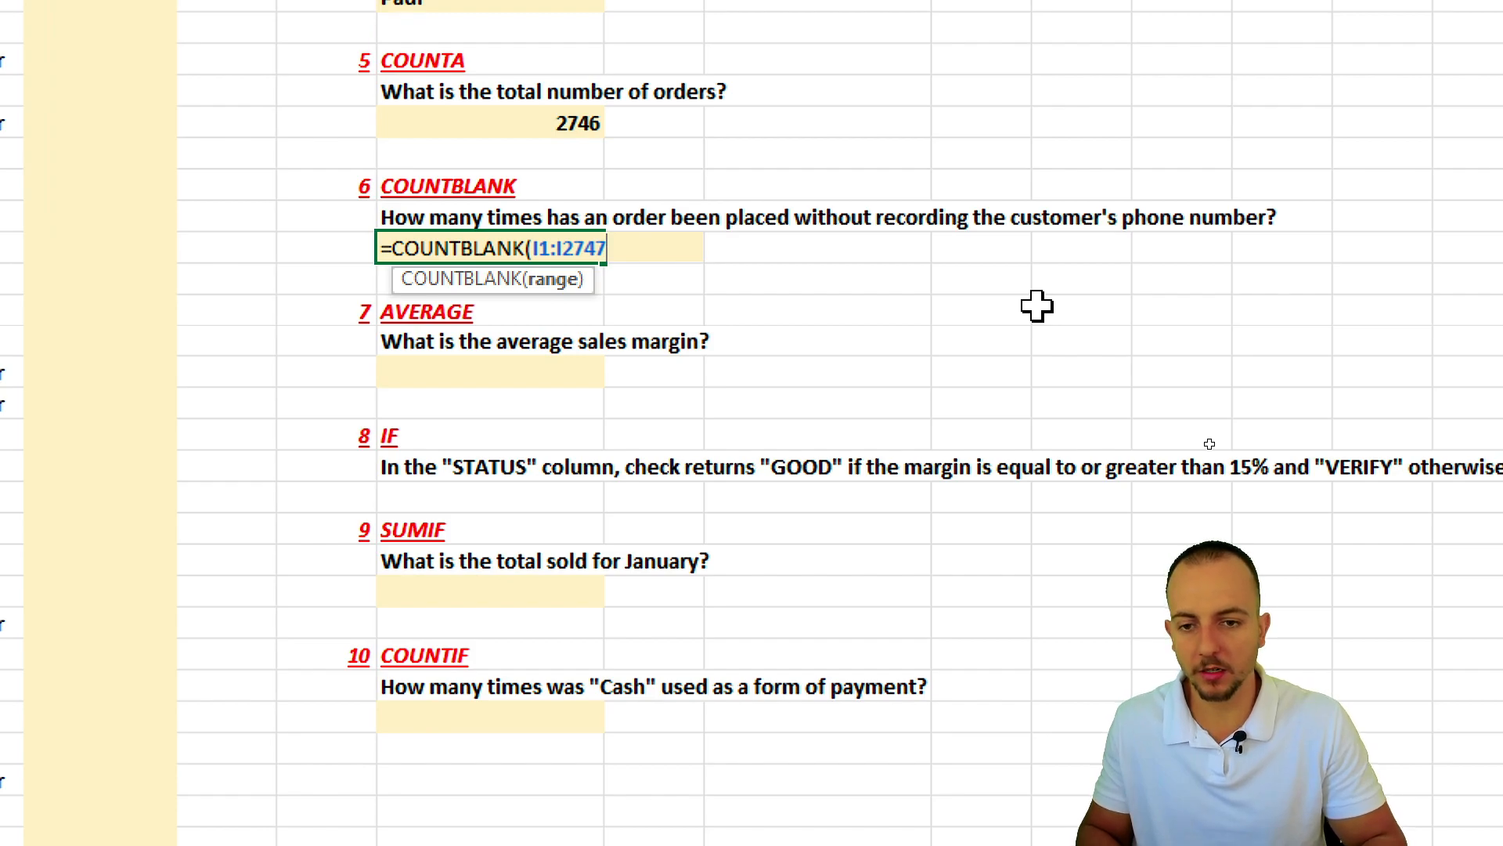
pyautogui.press('Return')
pyautogui.click(575, 246)
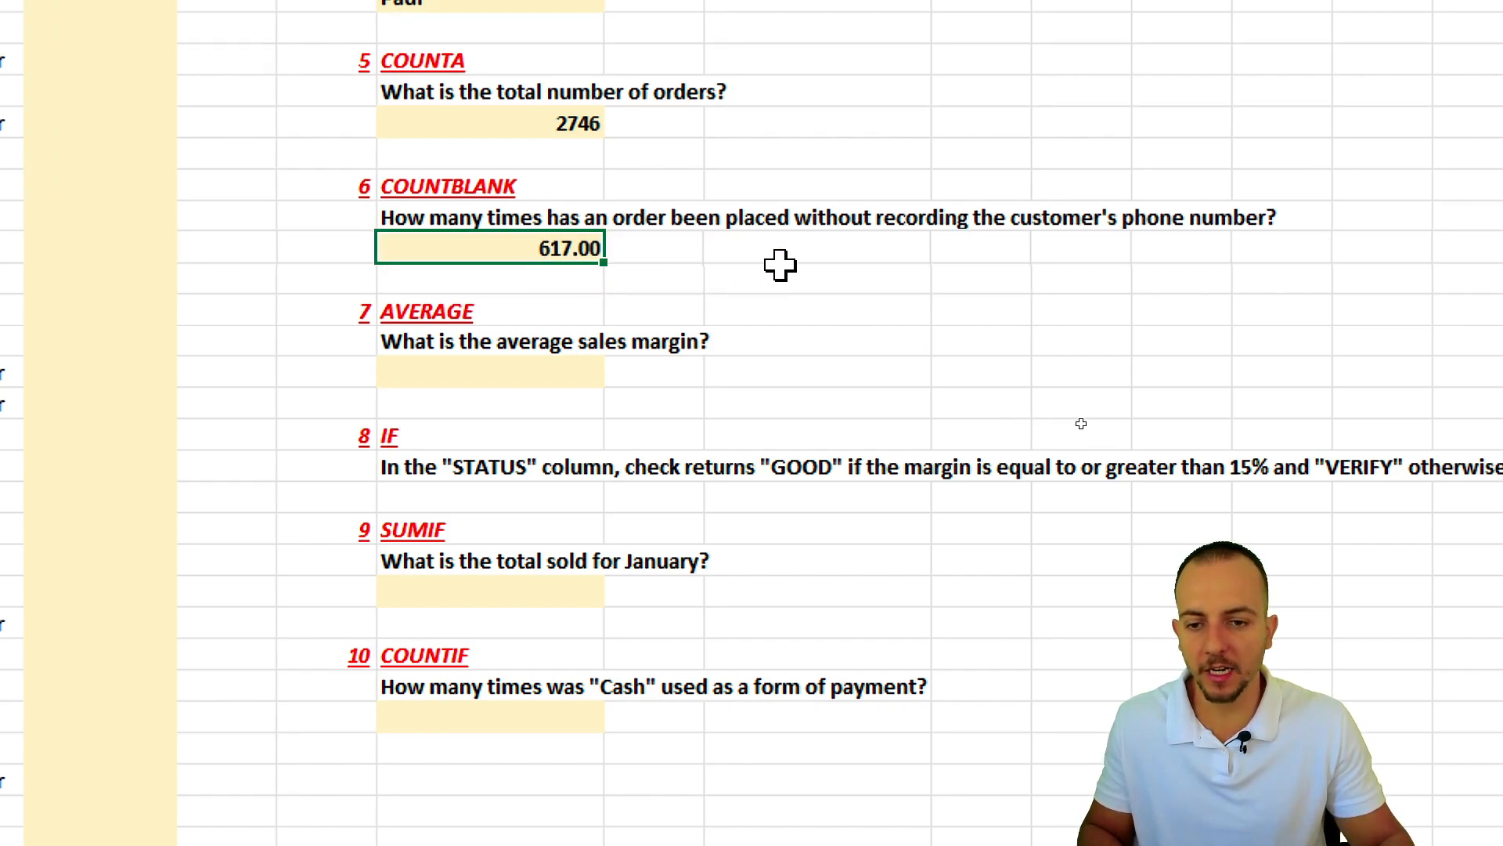
# Step: Answer the average sales margin question in N24 with an AVERAGE formula over the whole MARGIN column (G:G)
pyautogui.click(486, 380)
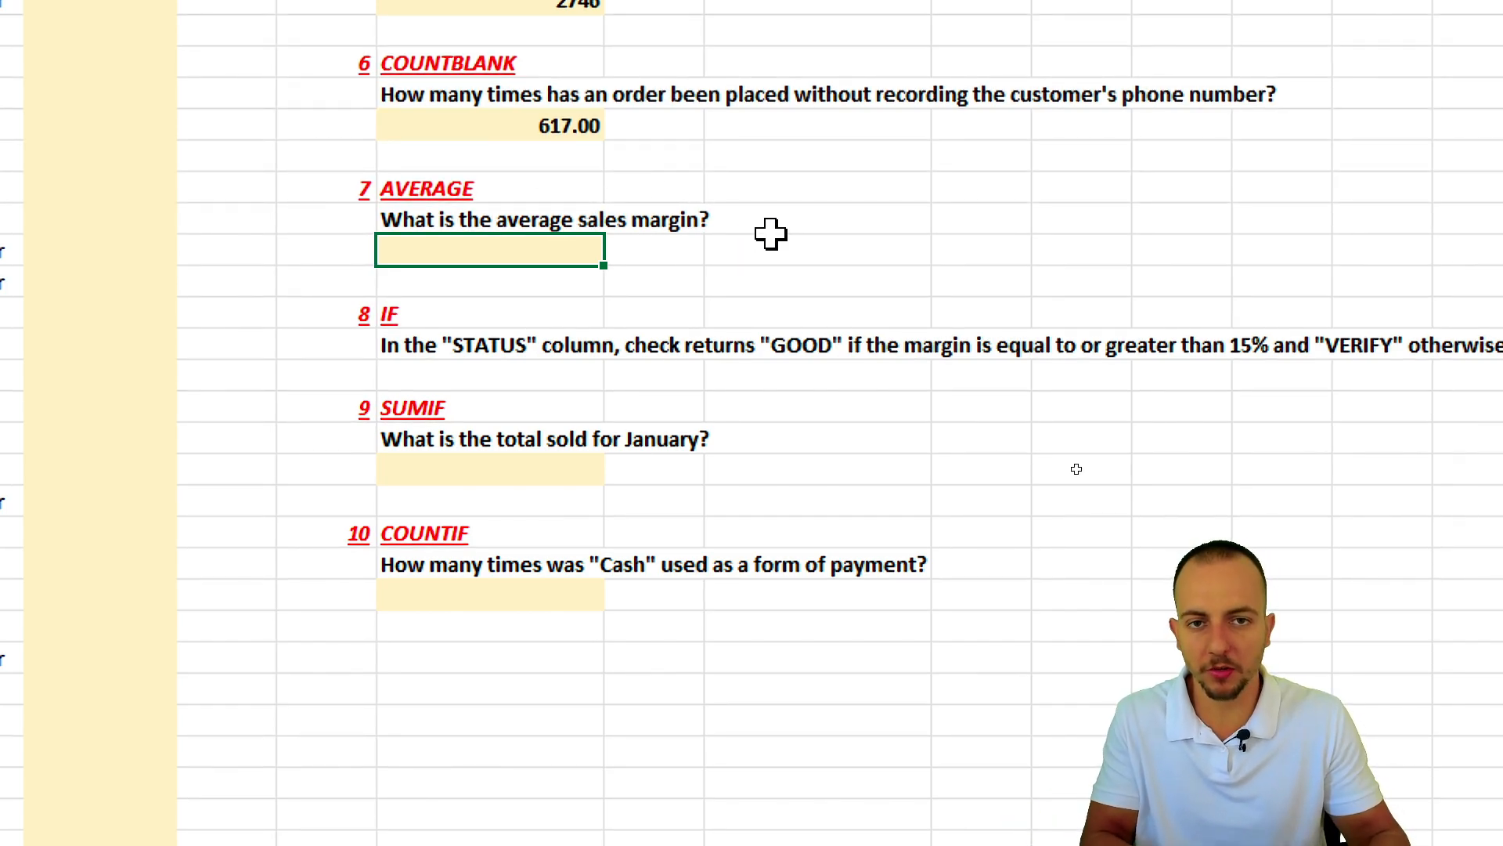
pyautogui.write('avera')
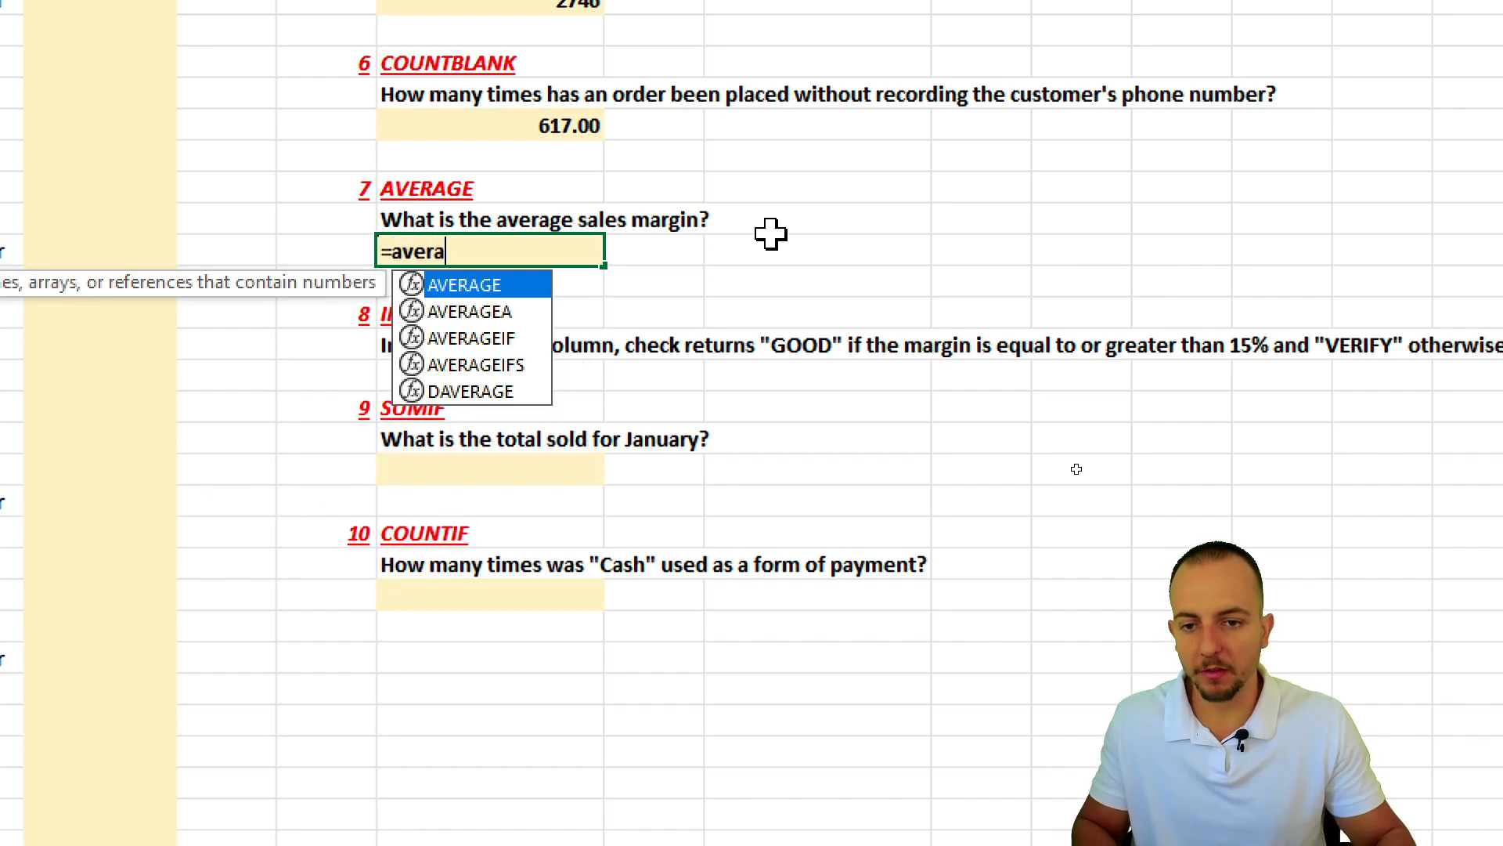
pyautogui.doubleClick(484, 286)
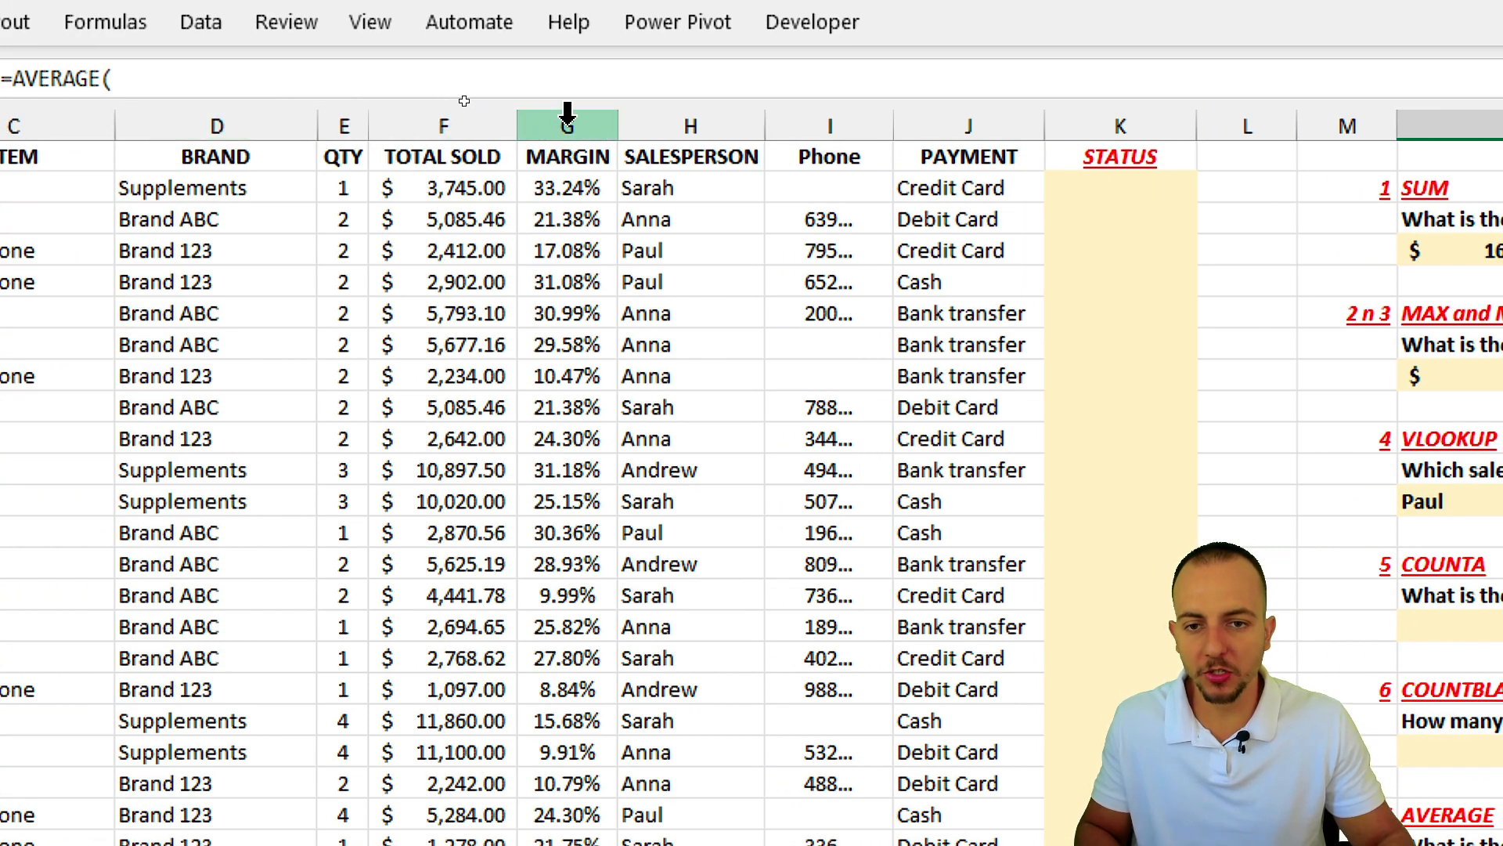
pyautogui.click(567, 117)
pyautogui.scroll(-3, 913, 712)
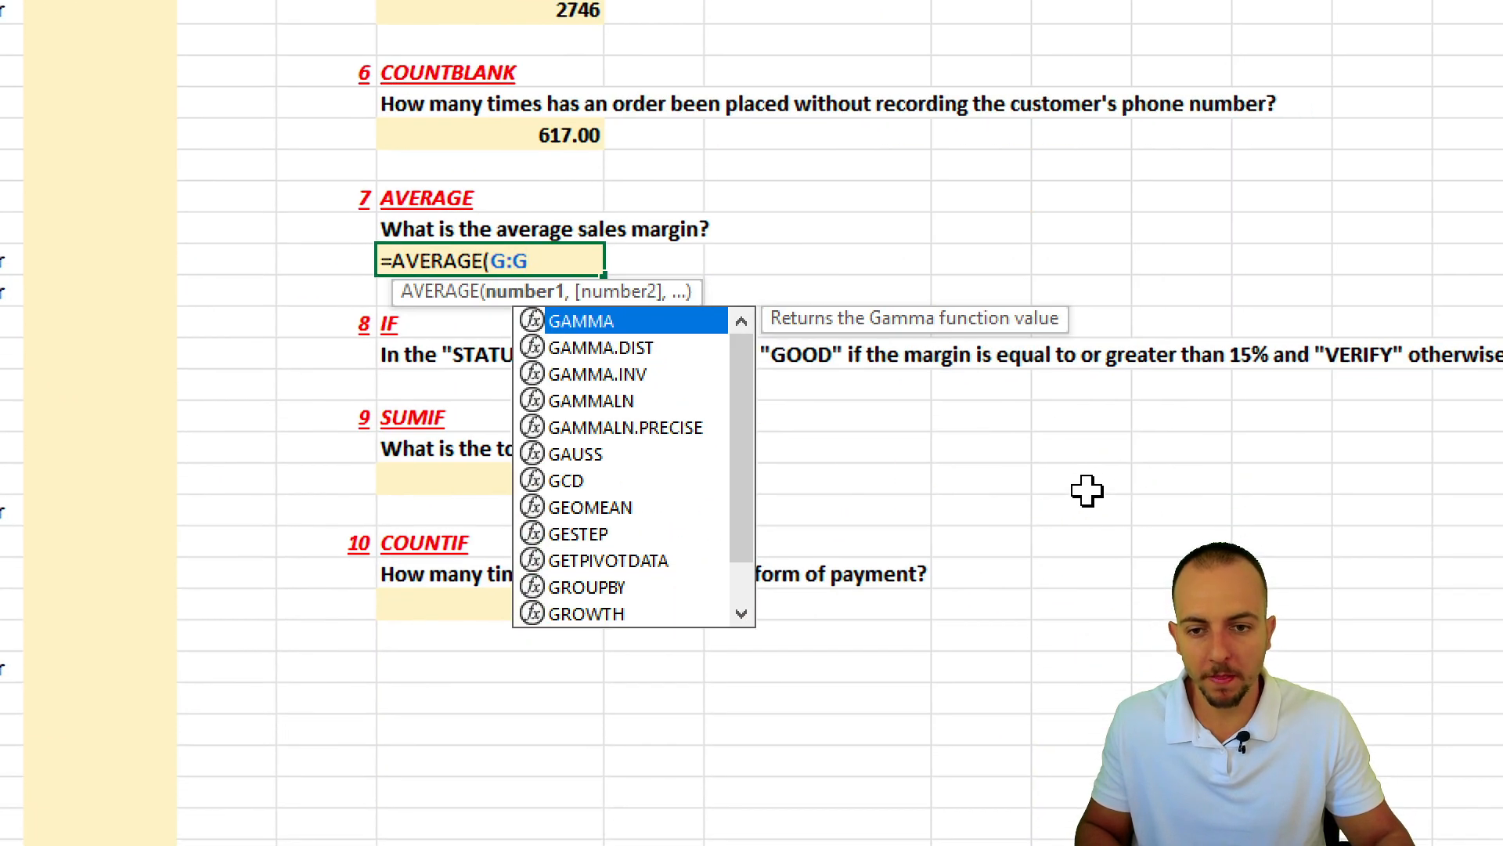
pyautogui.press('Return')
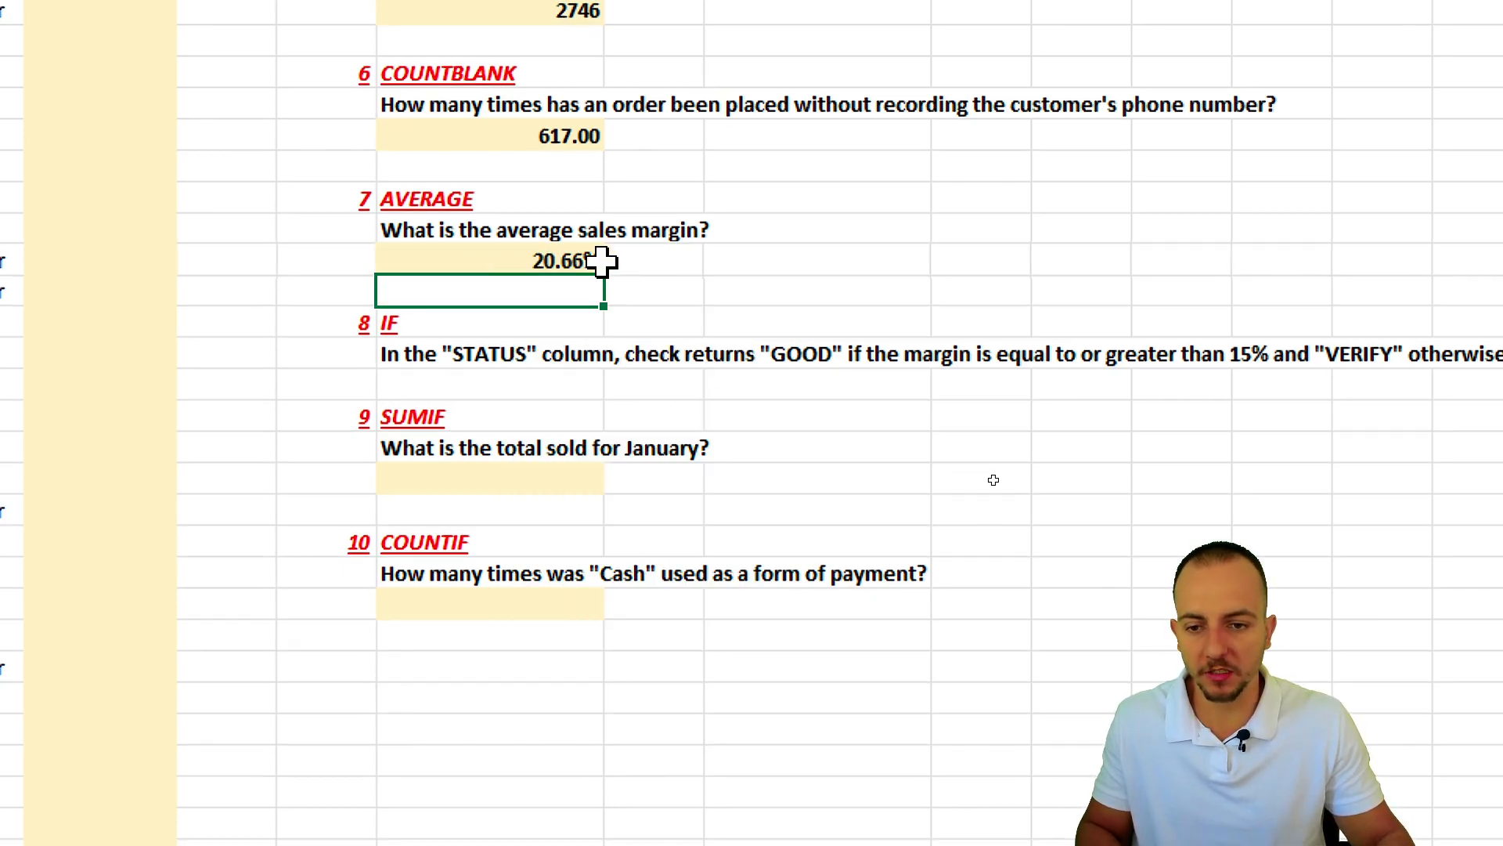
# Step: Examine the IF question's GOOD and VERIFY criteria against the values in the MARGIN column and the empty STATUS column
pyautogui.click(468, 353)
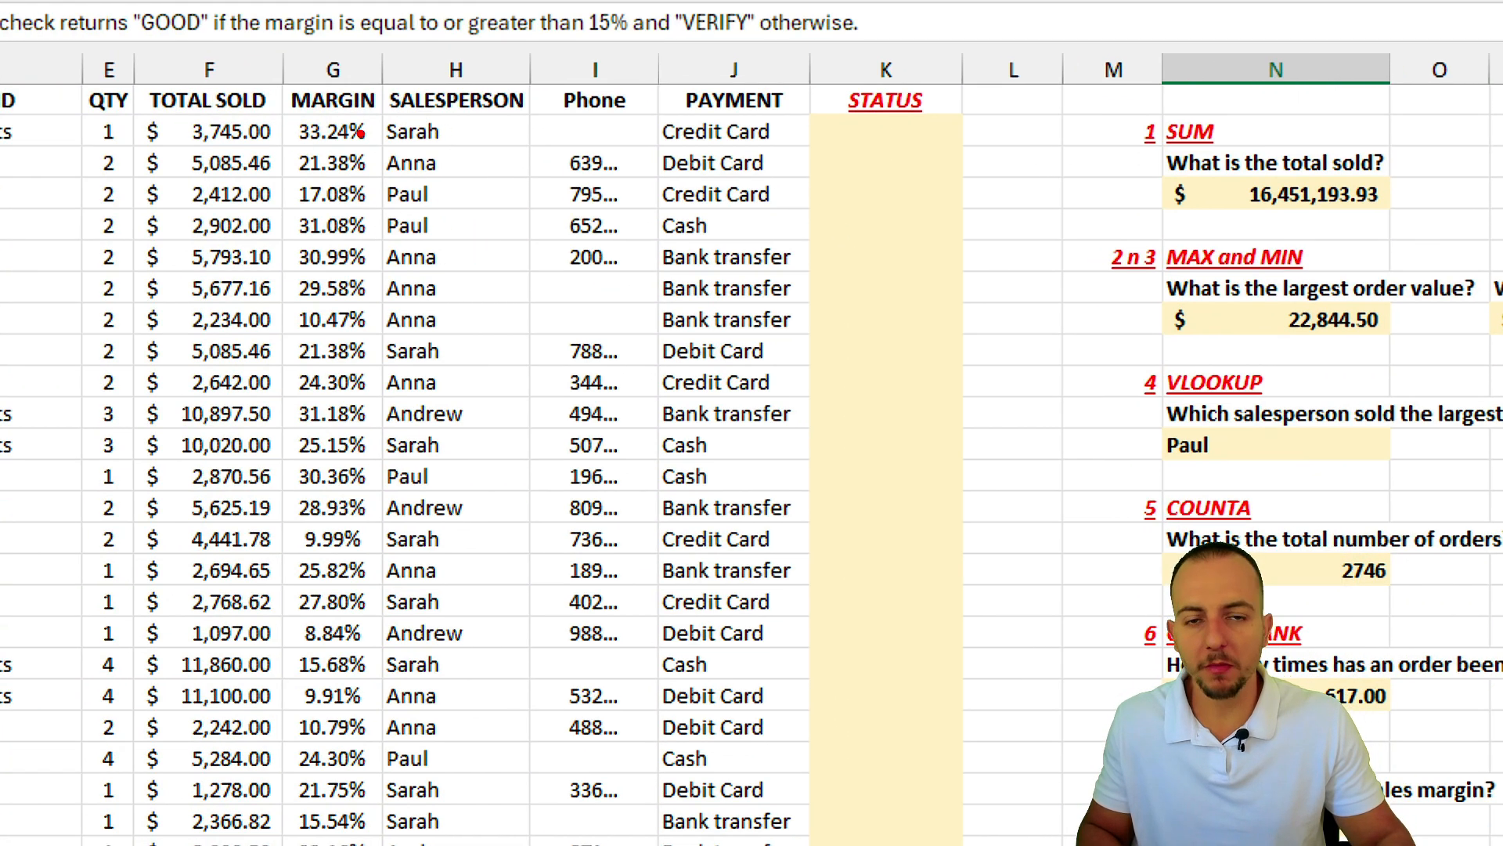
pyautogui.moveTo(288, 113); pyautogui.dragTo(389, 150)
pyautogui.moveTo(881, 124)
pyautogui.mouseDown()
pyautogui.moveTo(824, 147)
pyautogui.moveTo(885, 196)
pyautogui.moveTo(907, 152)
pyautogui.moveTo(950, 159)
pyautogui.mouseUp()
pyautogui.moveTo(998, 144); pyautogui.dragTo(1021, 192)
pyautogui.moveTo(1008, 130)
pyautogui.mouseDown()
pyautogui.moveTo(1092, 157)
pyautogui.moveTo(1018, 205)
pyautogui.mouseUp()
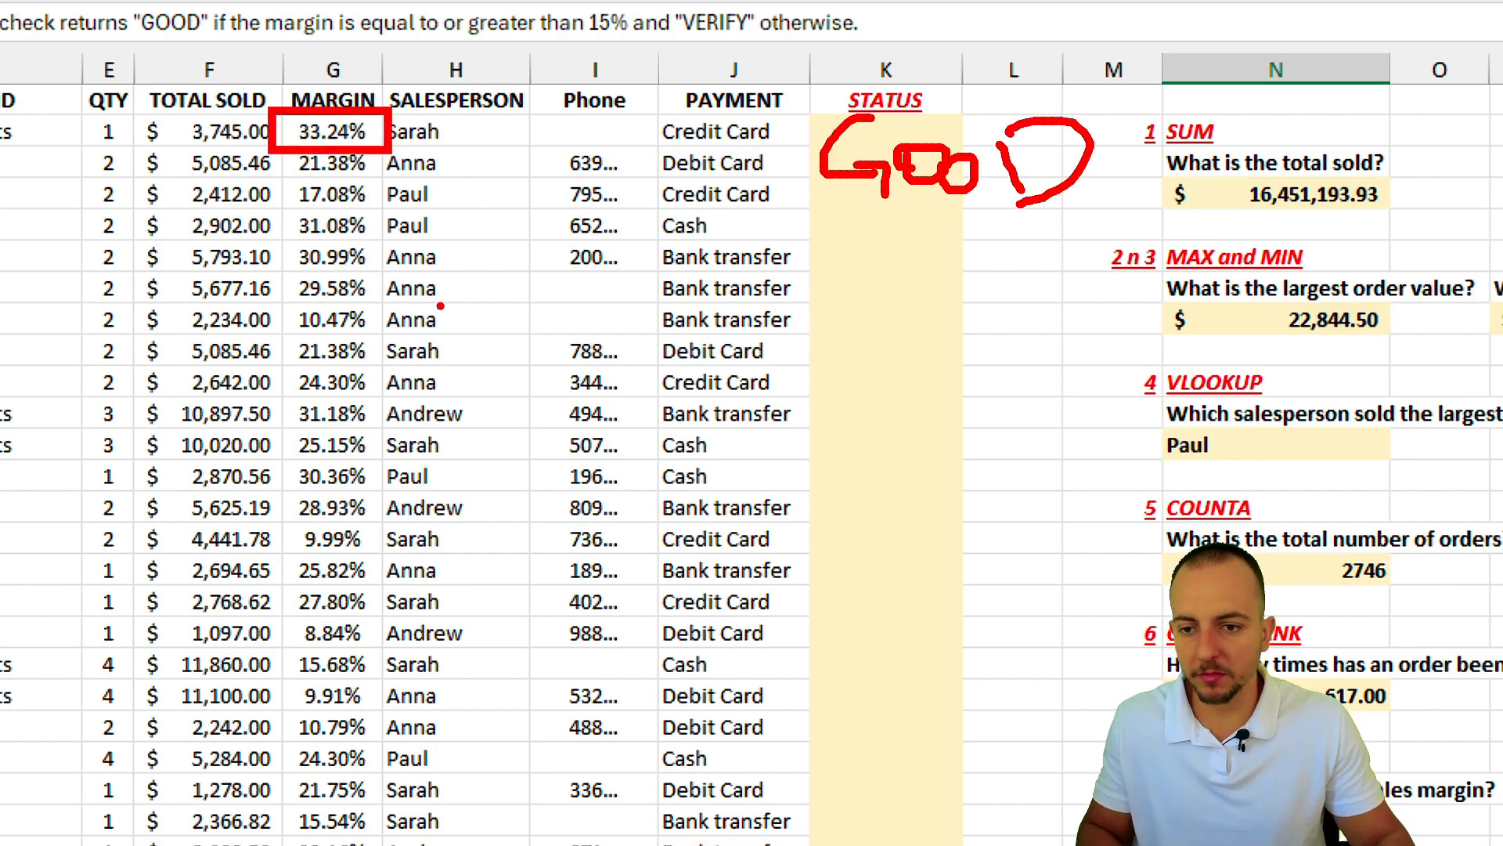
pyautogui.moveTo(271, 287)
pyautogui.mouseDown()
pyautogui.moveTo(388, 335)
pyautogui.moveTo(421, 405)
pyautogui.mouseUp()
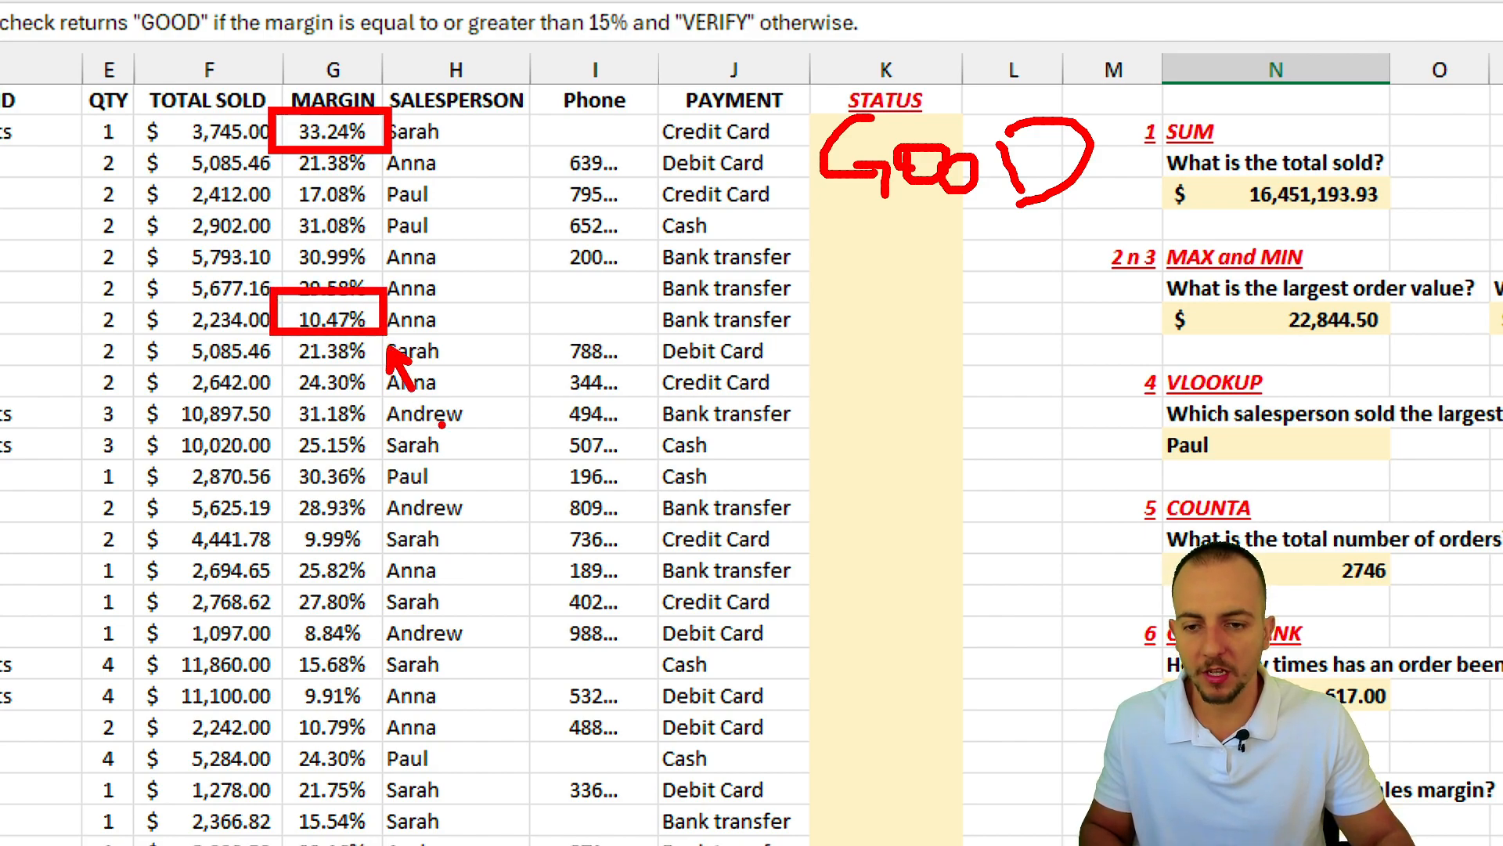
pyautogui.moveTo(798, 293)
pyautogui.mouseDown()
pyautogui.moveTo(818, 348)
pyautogui.moveTo(886, 286)
pyautogui.mouseUp()
pyautogui.moveTo(872, 361)
pyautogui.mouseDown()
pyautogui.moveTo(913, 360)
pyautogui.moveTo(926, 382)
pyautogui.mouseUp()
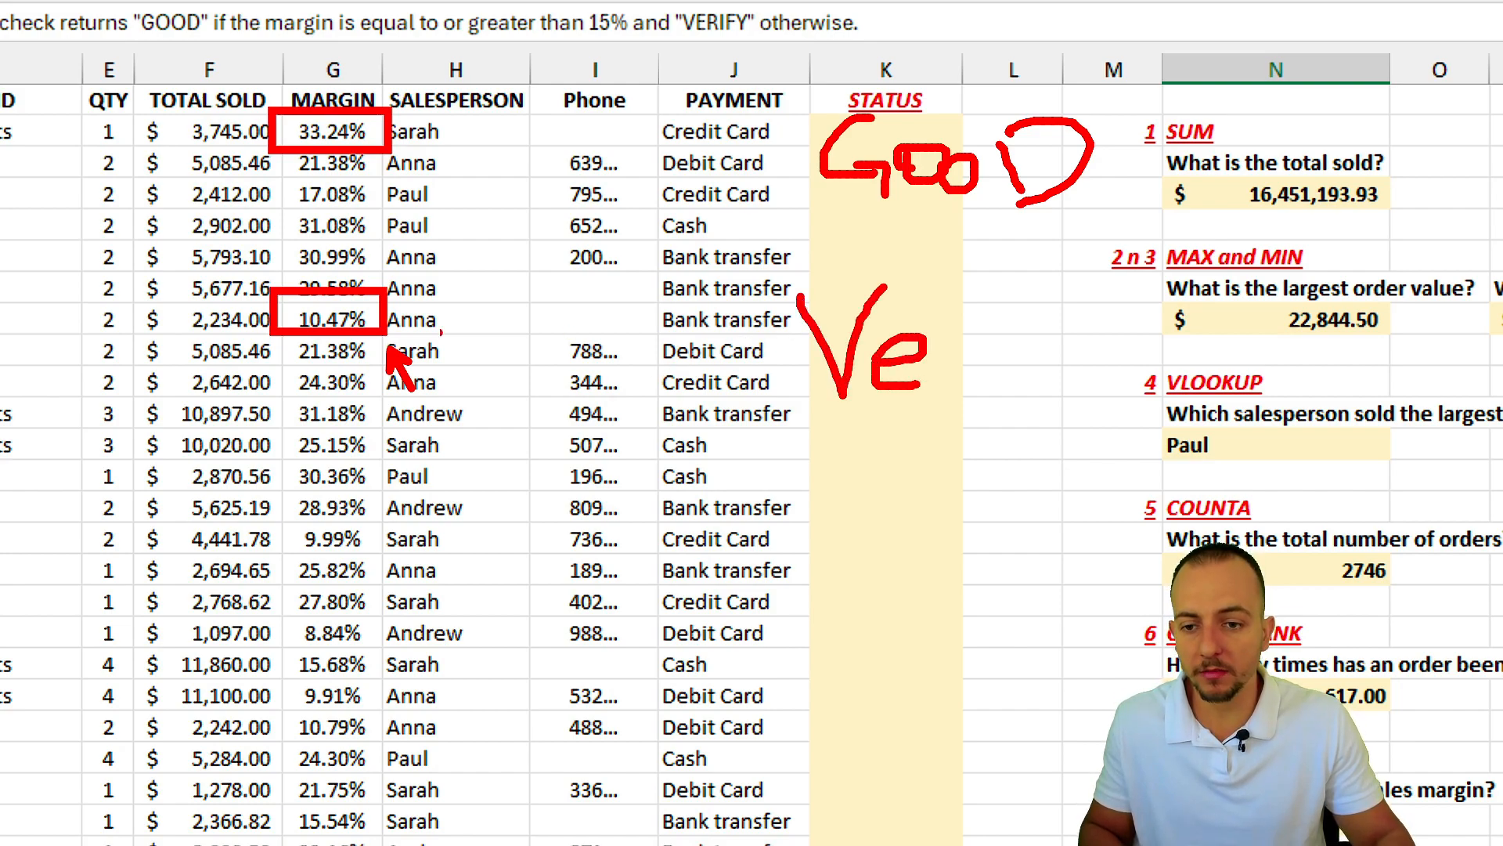
pyautogui.press('Escape')
# Step: Start an IF formula in K2 of the STATUS column with the logical test G2<15%
pyautogui.click(930, 141)
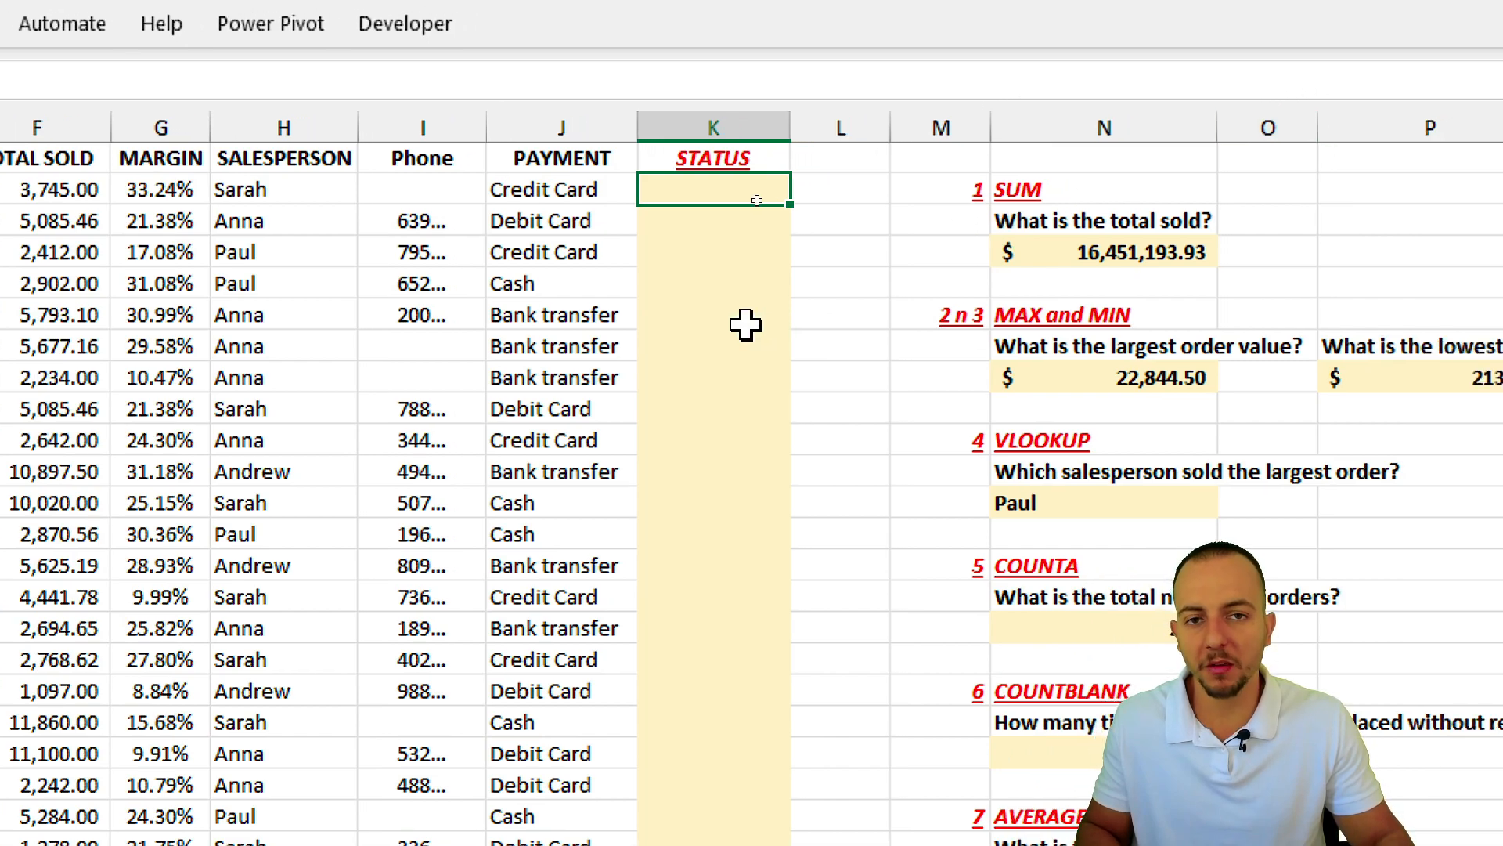
pyautogui.write('=')
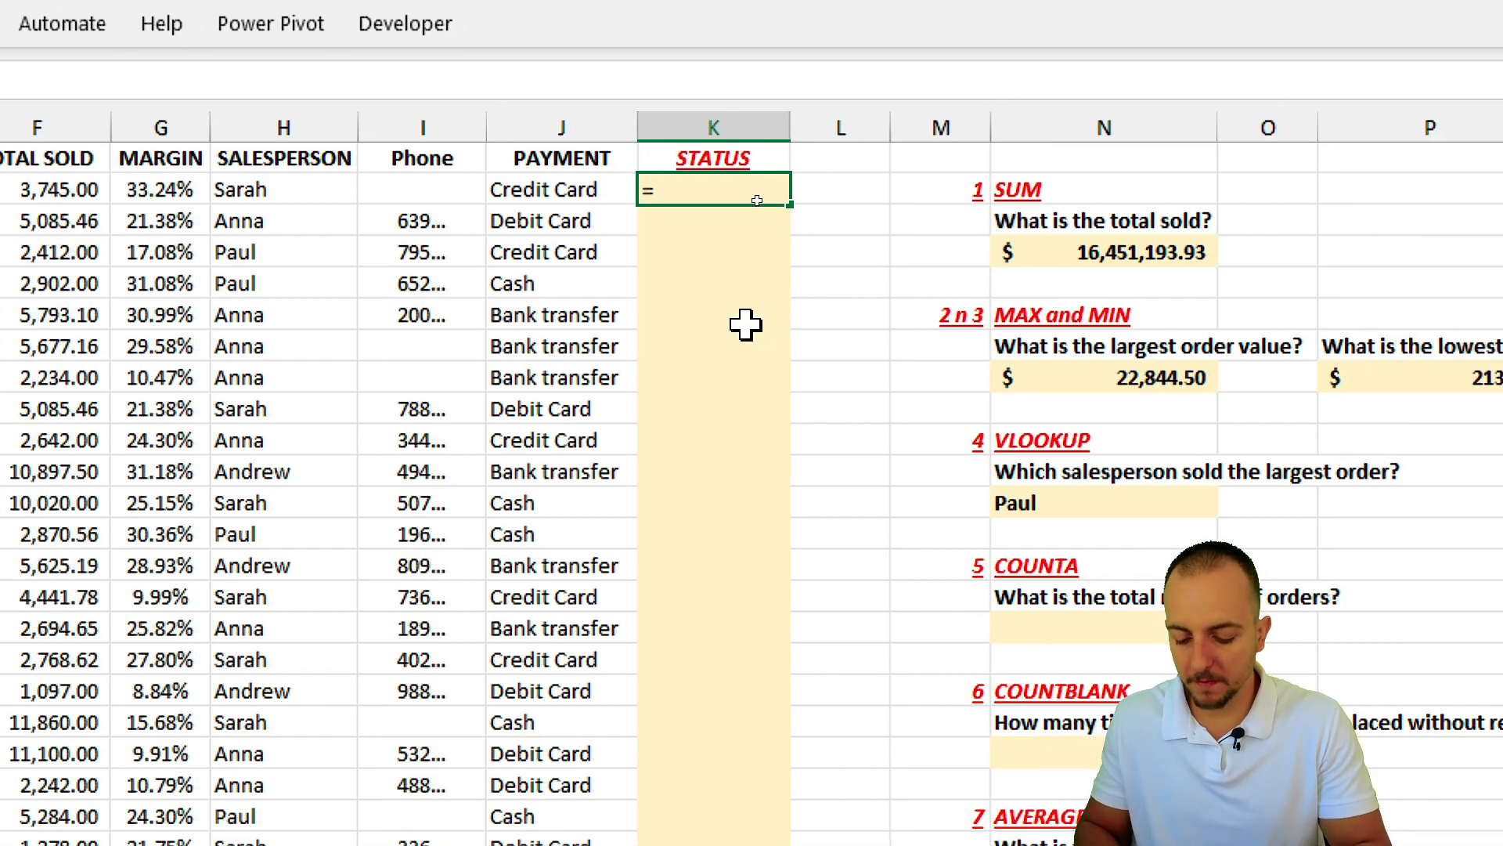
pyautogui.write('IF(')
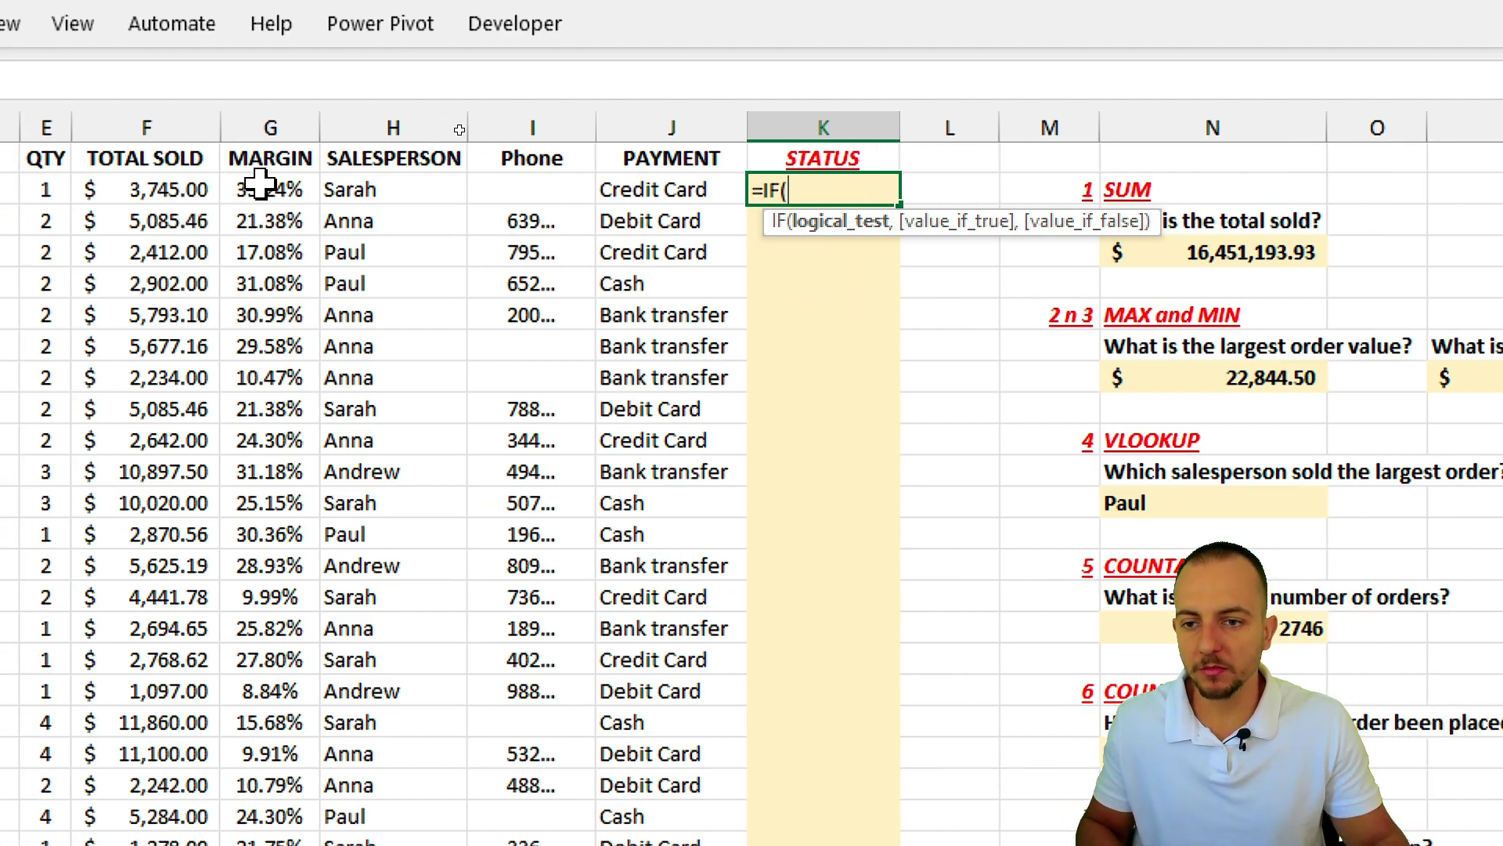
pyautogui.click(195, 190)
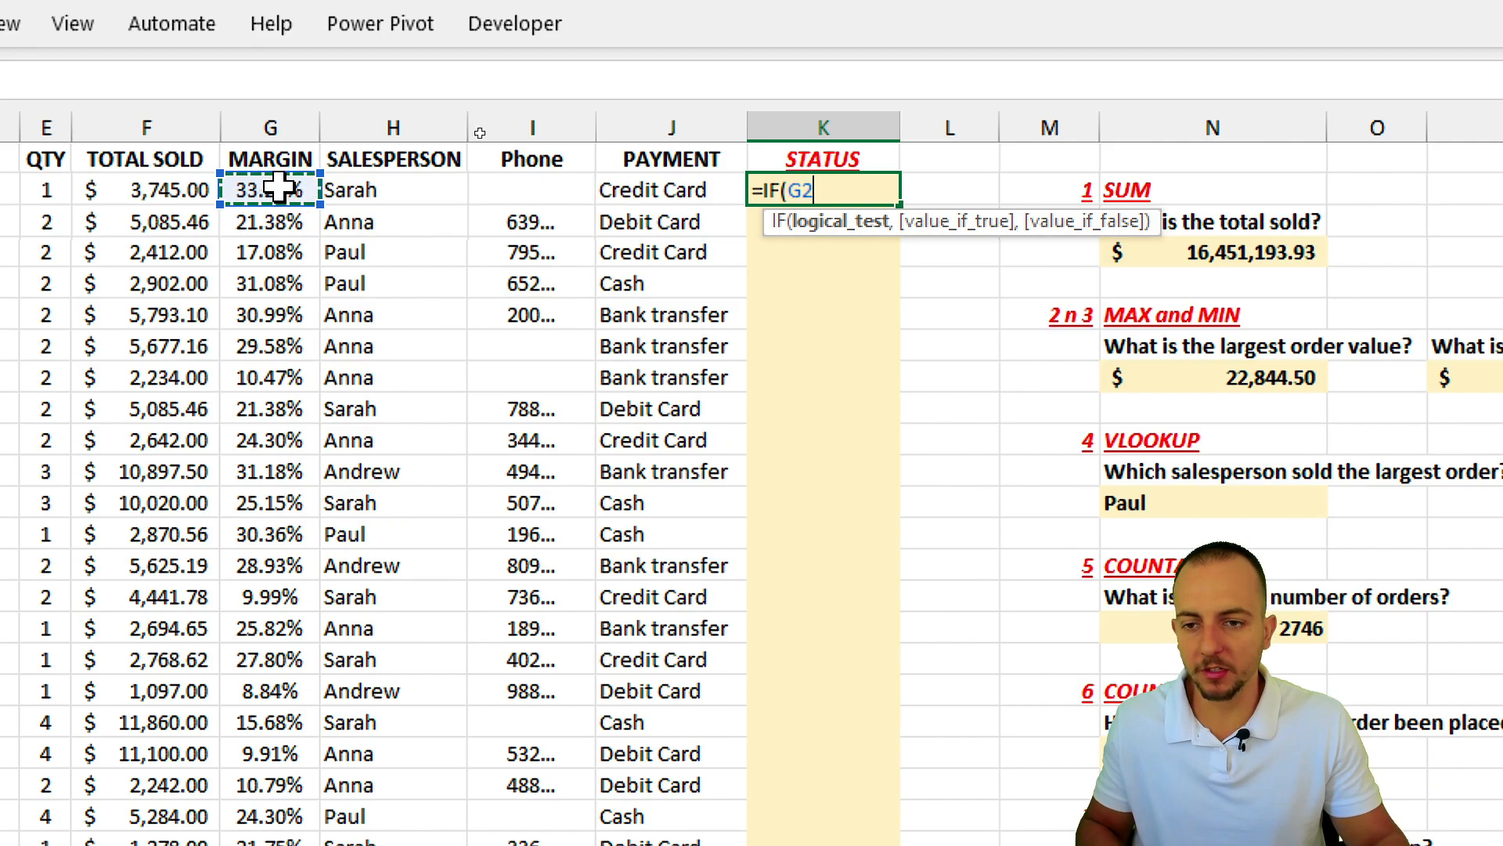
pyautogui.write('<15%')
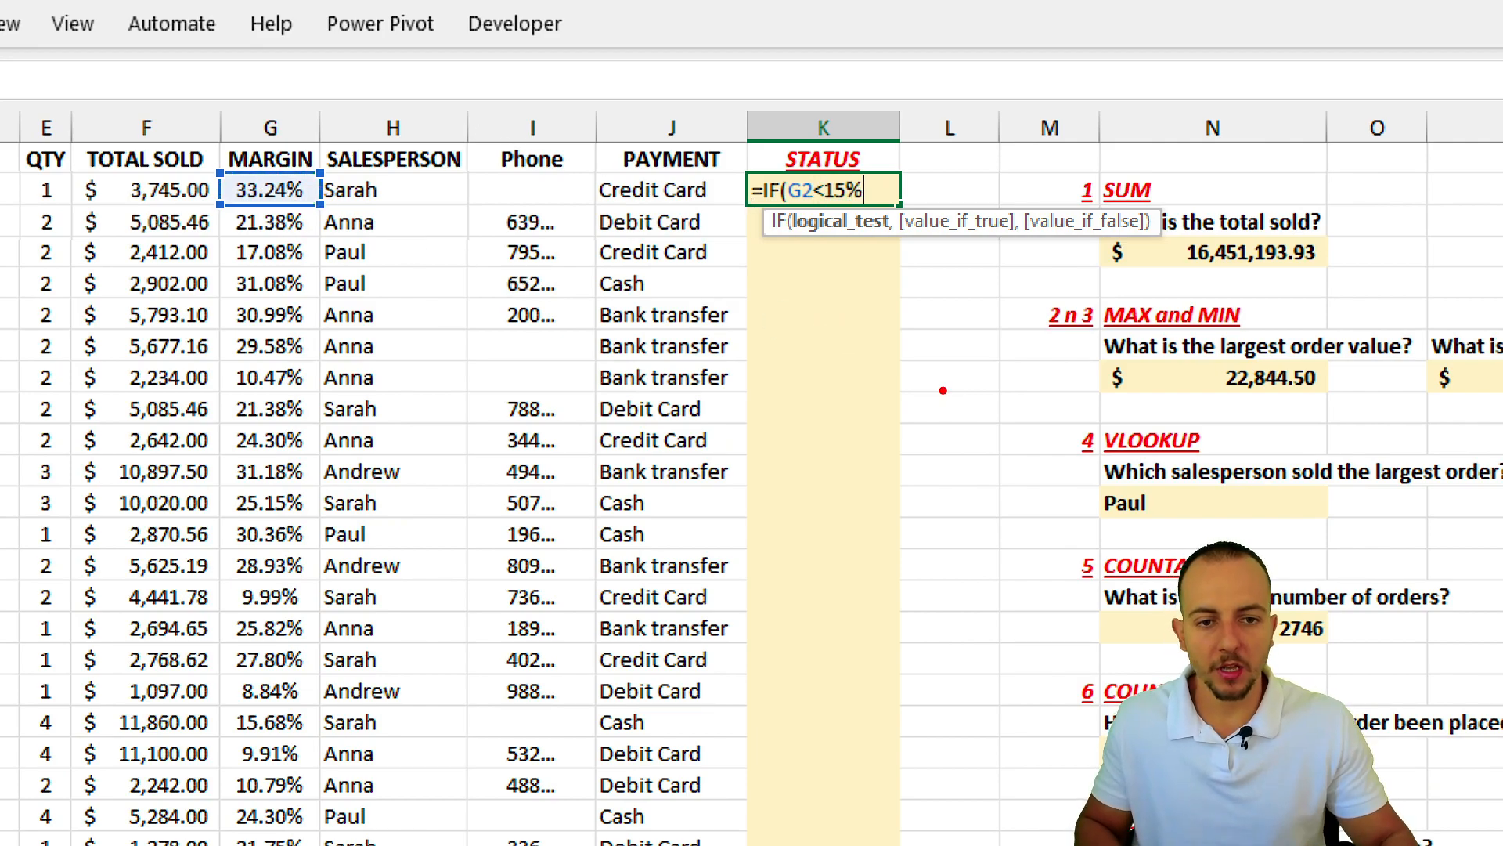
# Step: Complete the IF formula in K2 to return "VERIFY" when the test is true and "GOOD" when it is false
pyautogui.moveTo(871, 392)
pyautogui.mouseDown()
pyautogui.moveTo(807, 415)
pyautogui.moveTo(931, 483)
pyautogui.mouseUp()
pyautogui.moveTo(789, 454)
pyautogui.mouseDown()
pyautogui.moveTo(757, 415)
pyautogui.moveTo(923, 484)
pyautogui.moveTo(754, 435)
pyautogui.moveTo(932, 493)
pyautogui.mouseUp()
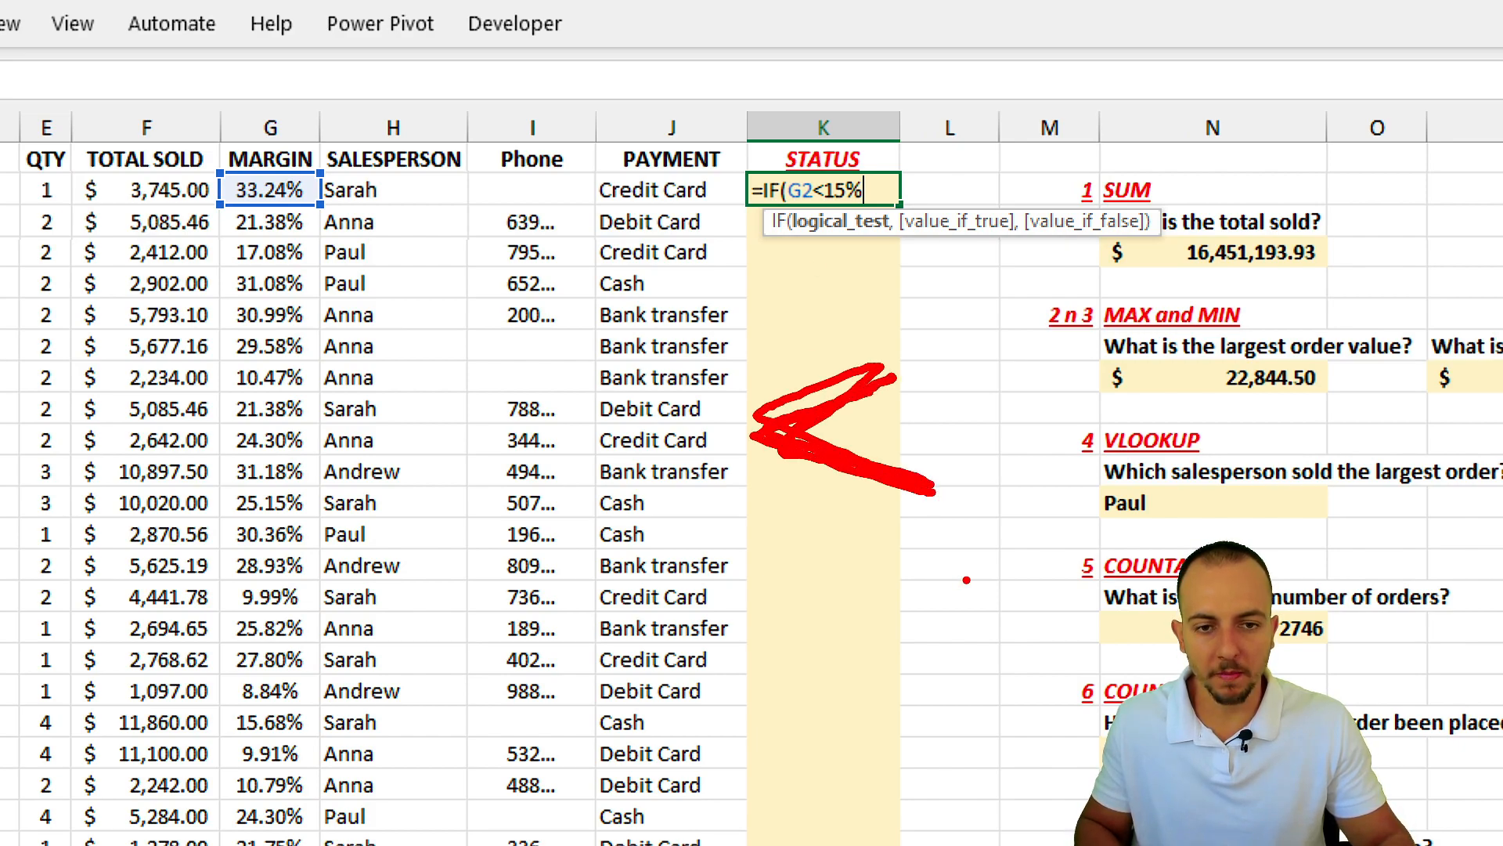
pyautogui.press('Escape')
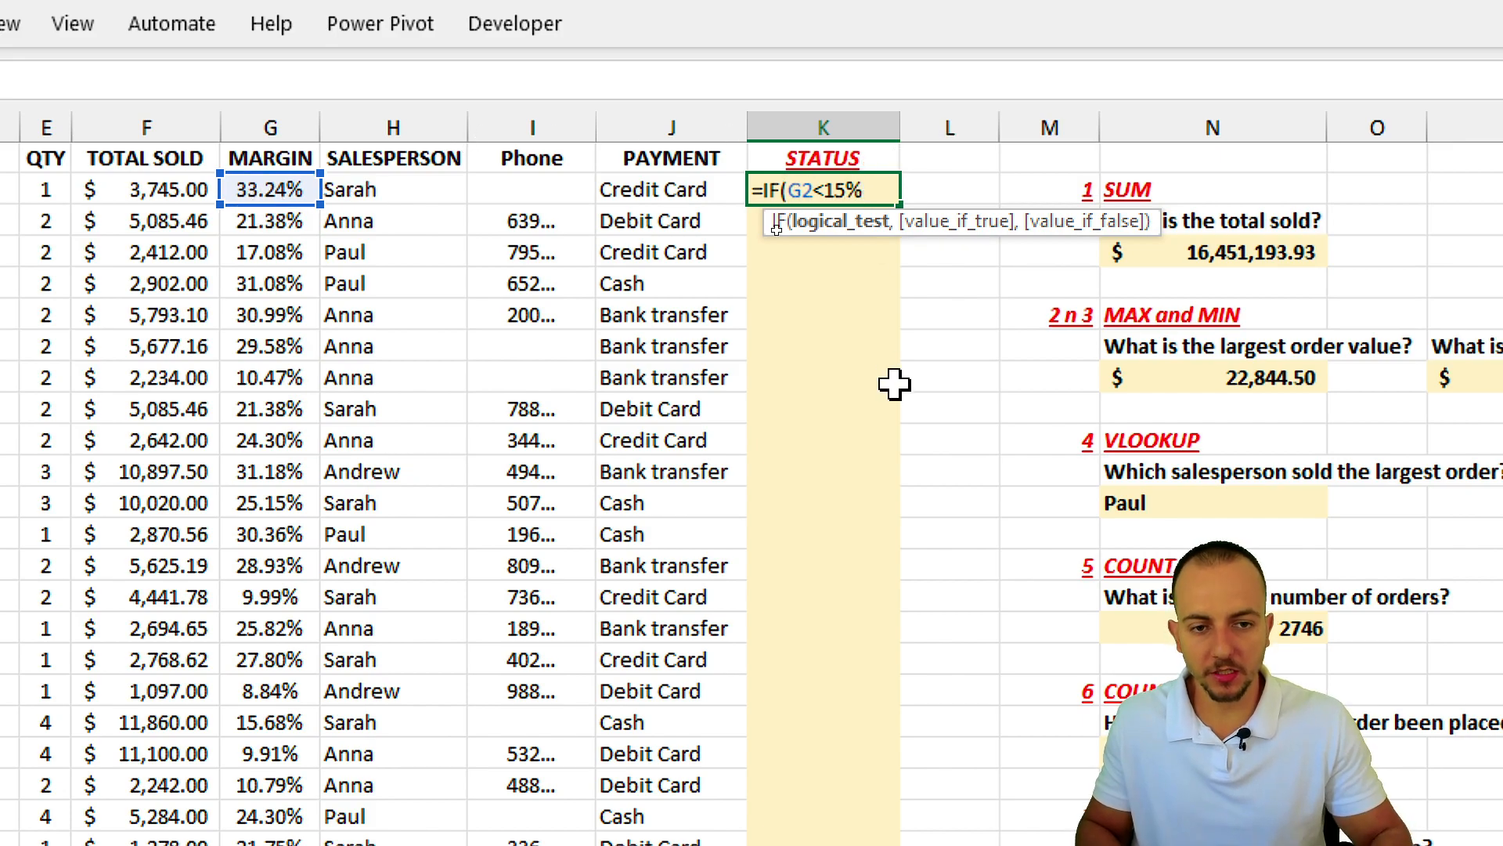
pyautogui.write(',')
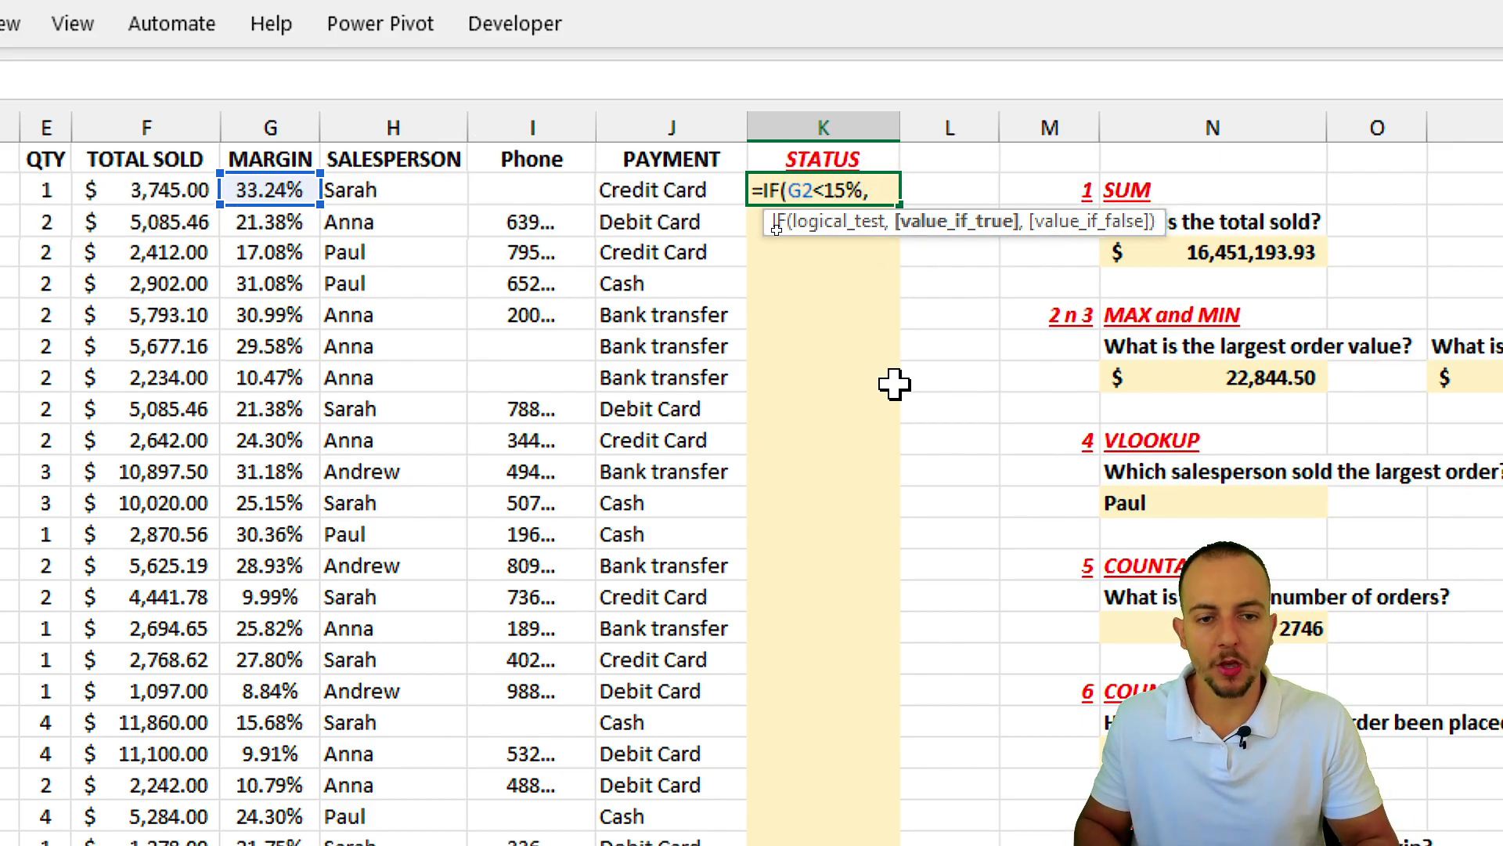
pyautogui.write('"VERIFY')
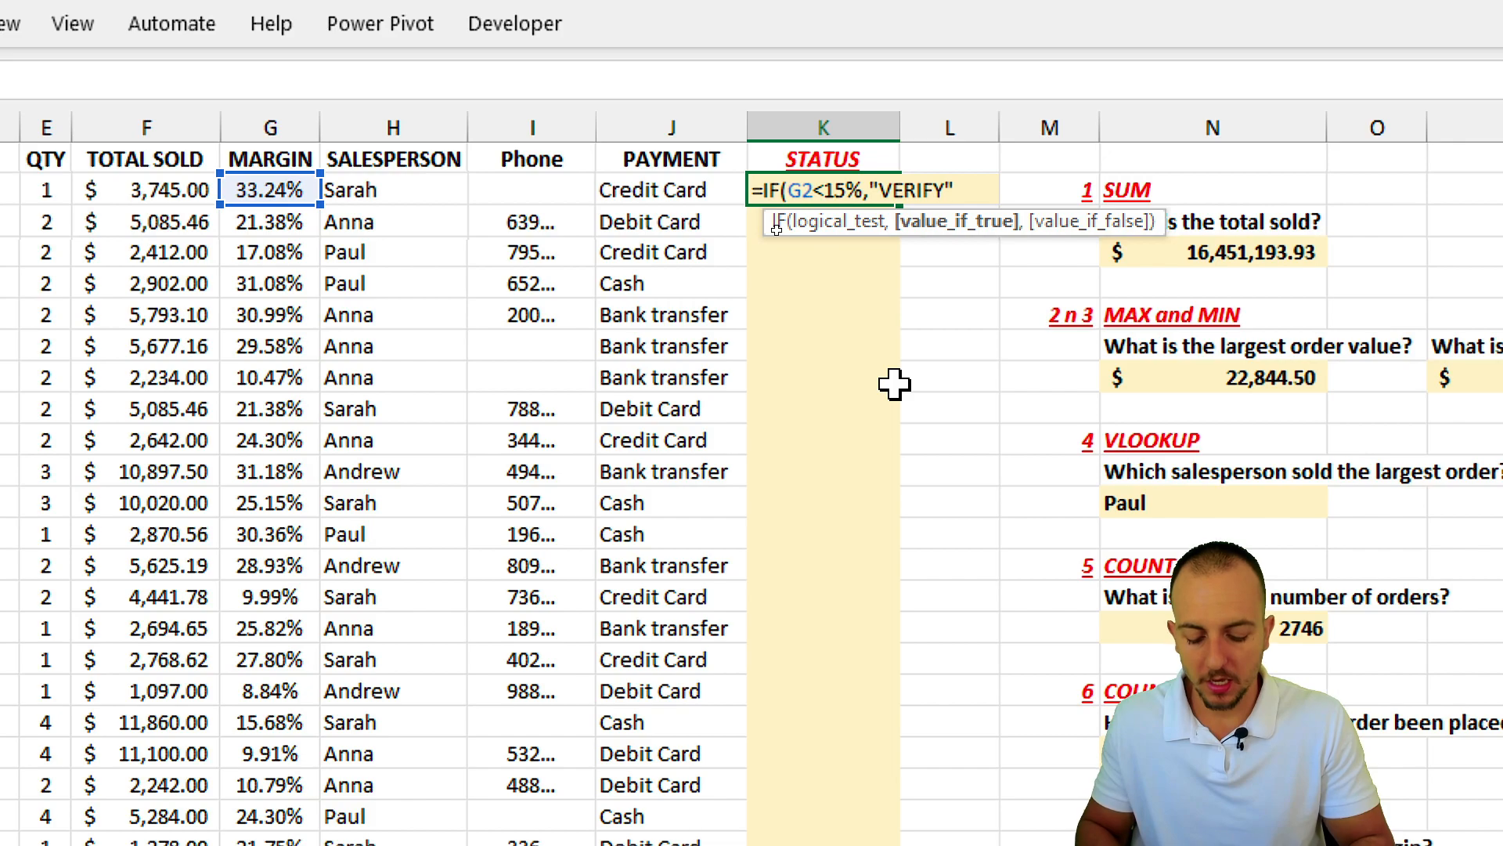
pyautogui.write(',')
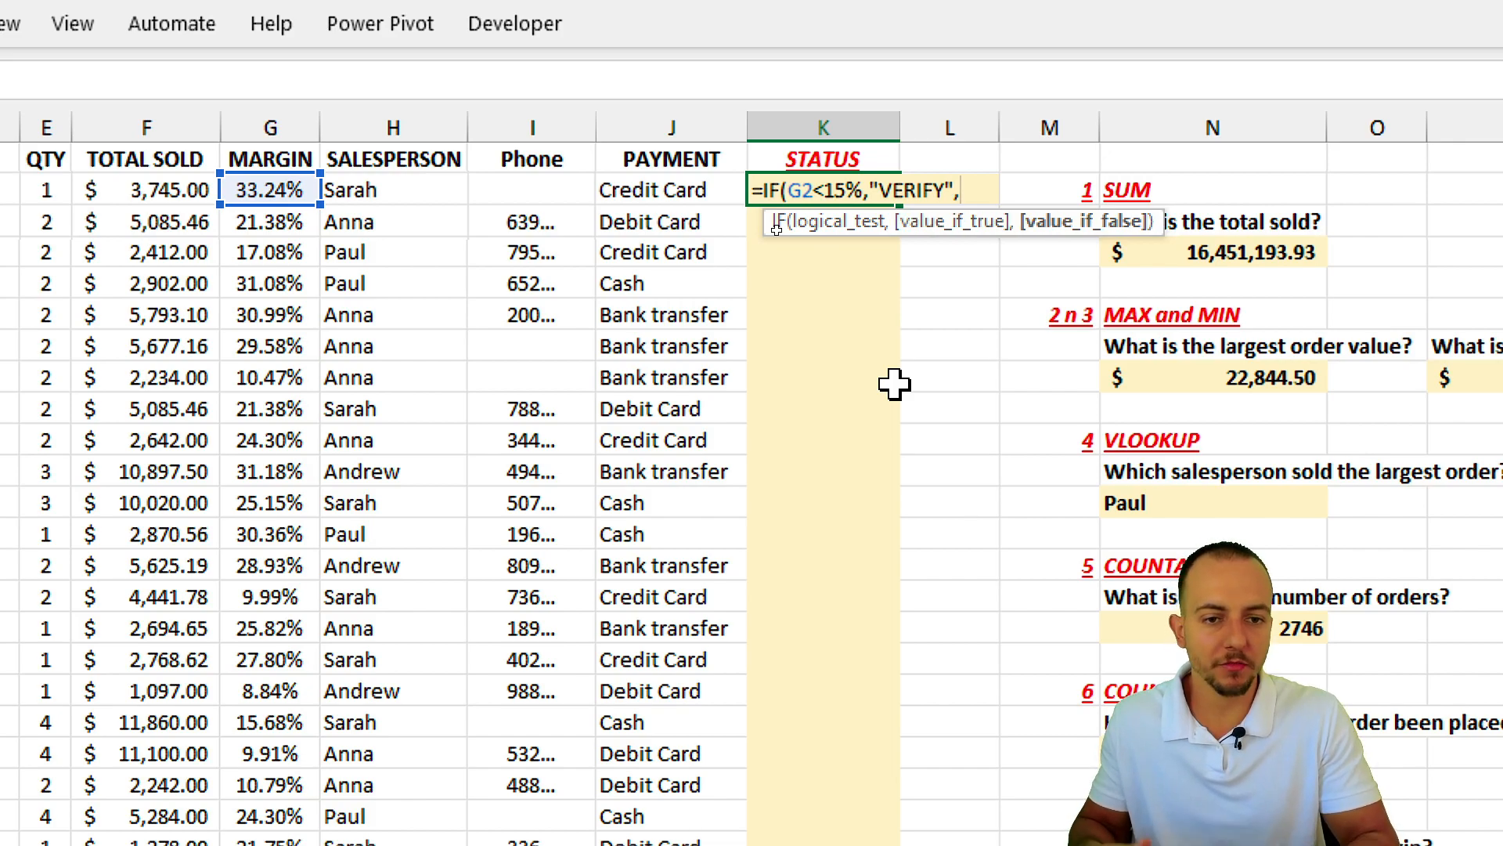
pyautogui.write('"')
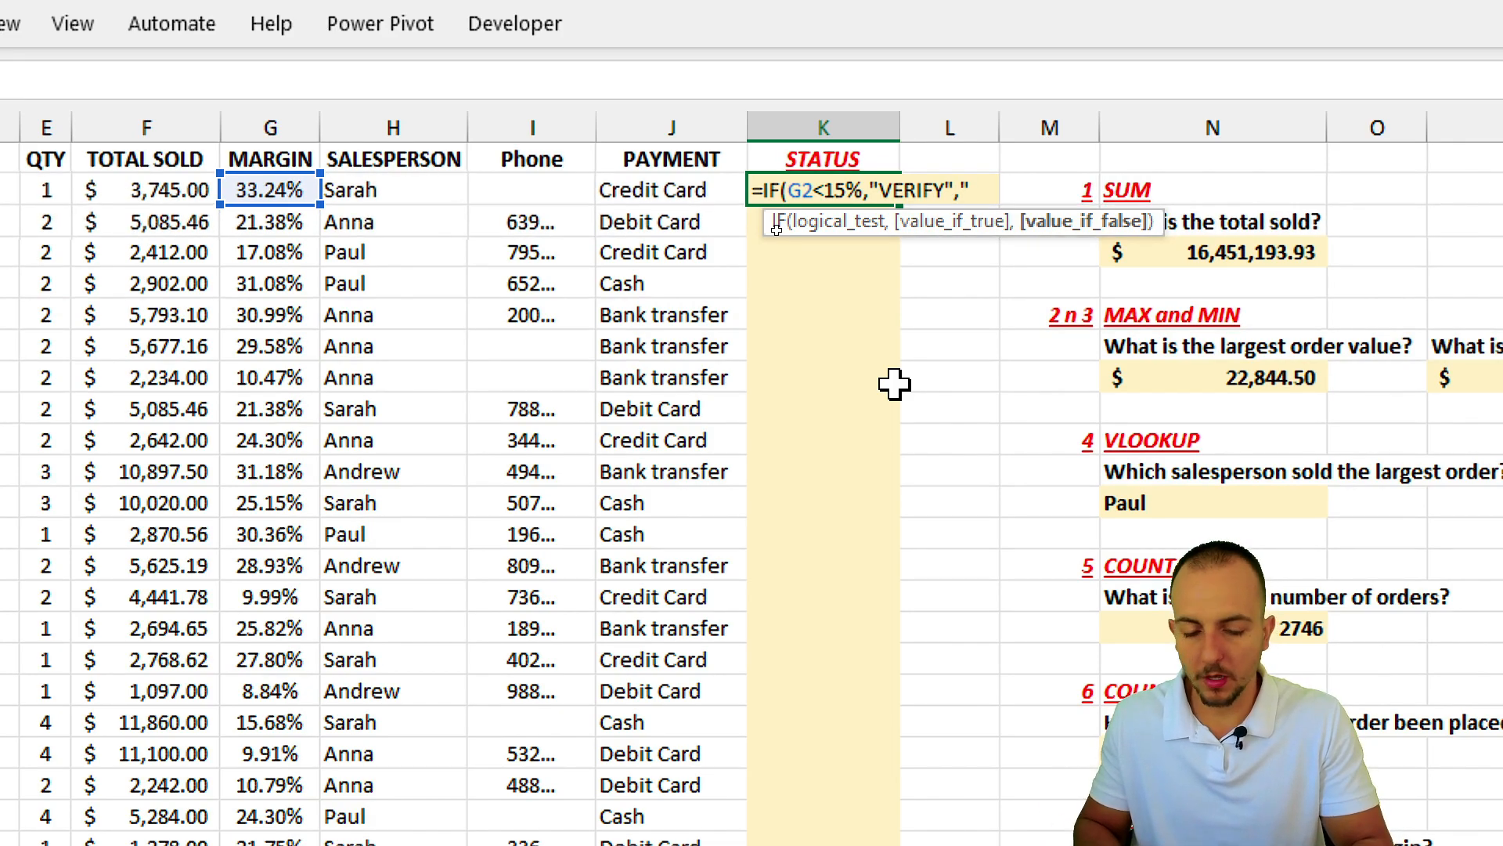
pyautogui.write('GOOD')
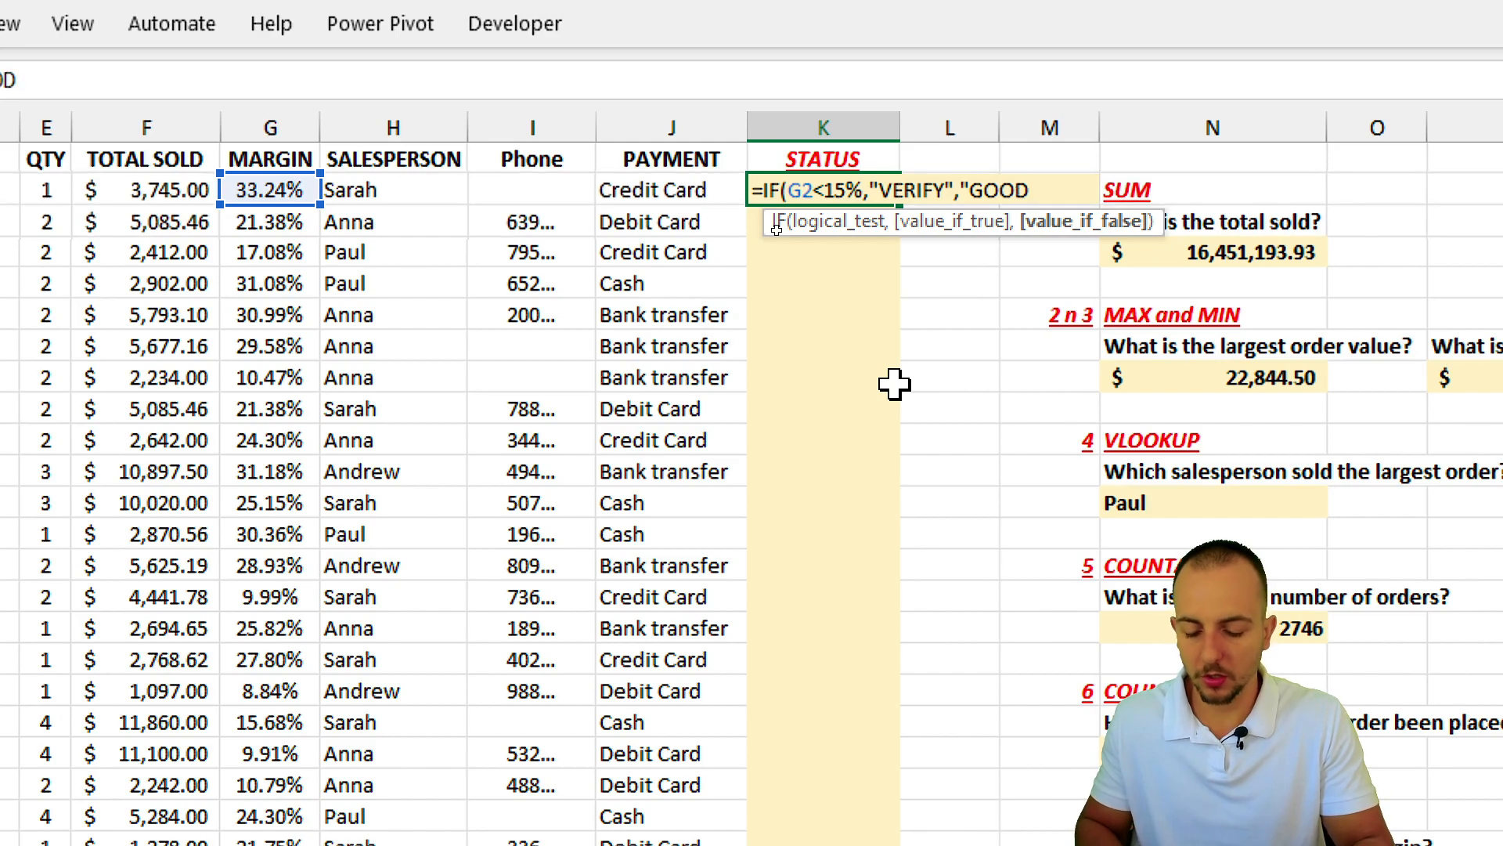
pyautogui.write('")')
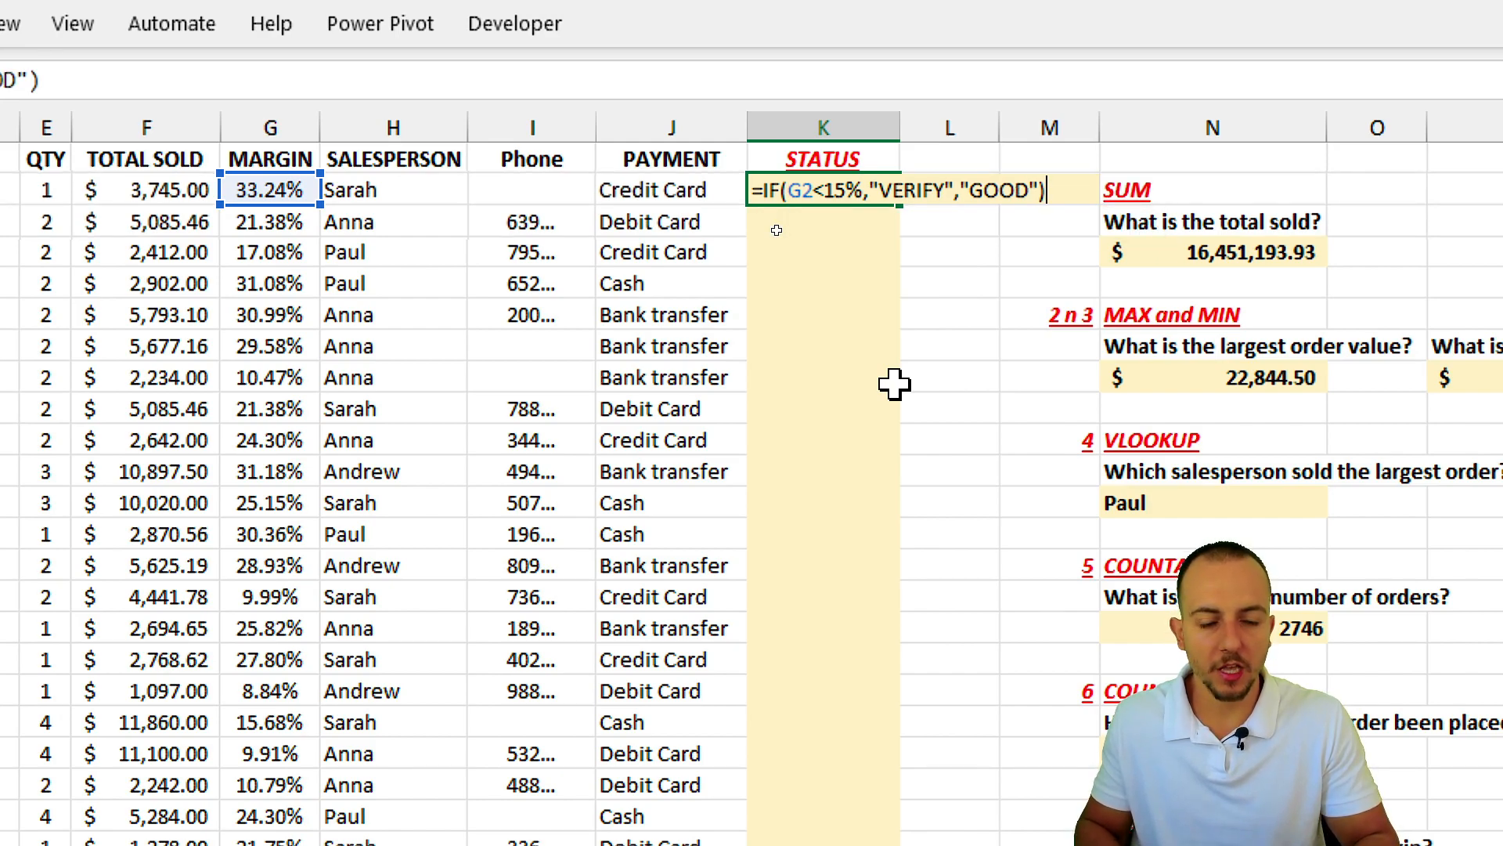
pyautogui.press('Return')
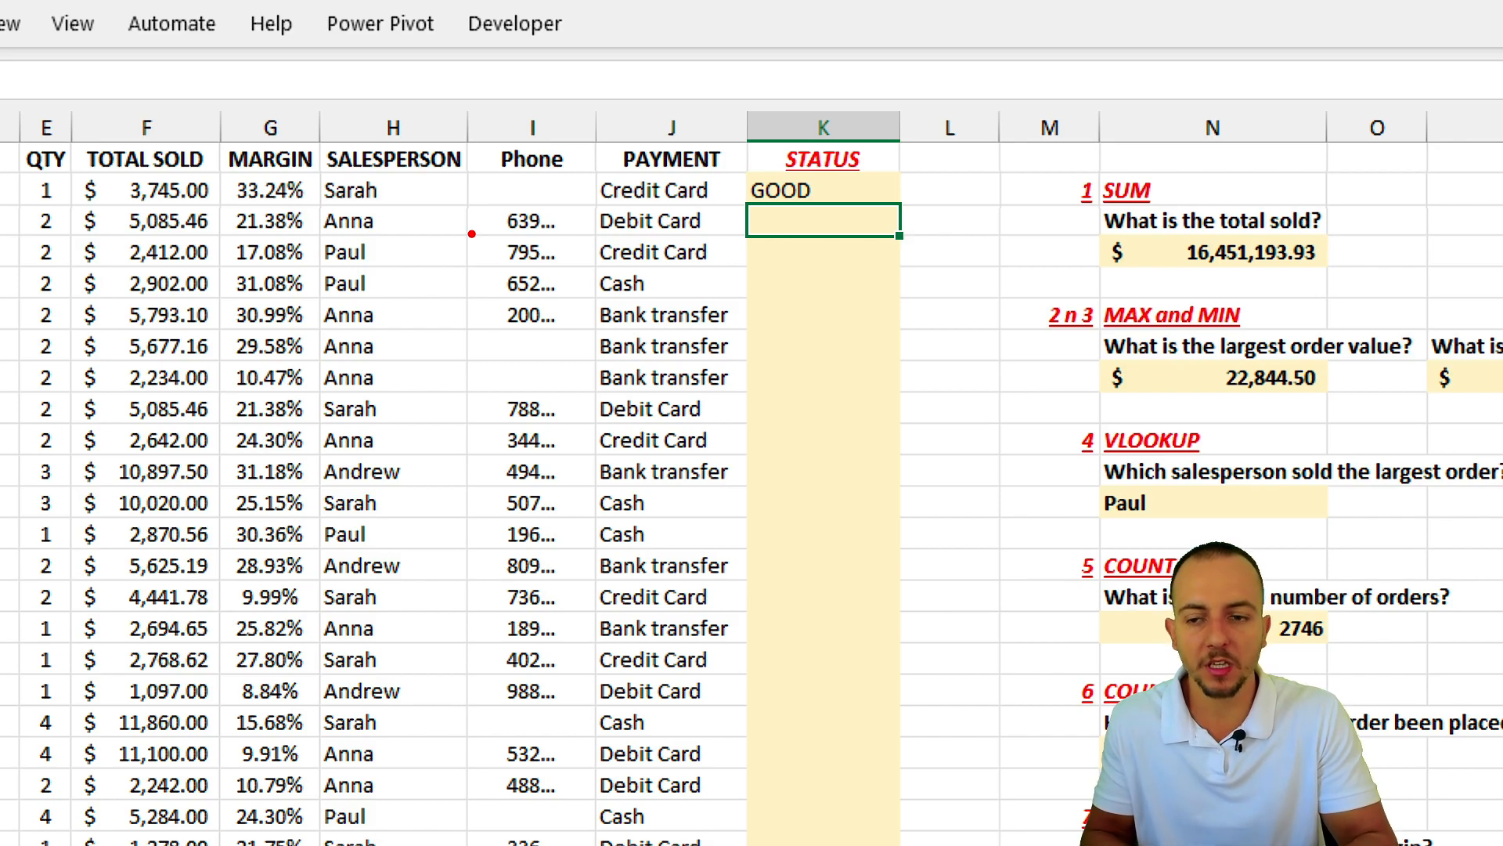
# Step: Fill the K2 IF formula down the whole STATUS column and check the VERIFY rows against their margins
pyautogui.click(830, 190)
pyautogui.moveTo(916, 186)
pyautogui.mouseDown()
pyautogui.moveTo(889, 186)
pyautogui.moveTo(926, 196)
pyautogui.mouseUp()
pyautogui.moveTo(921, 330); pyautogui.dragTo(925, 249)
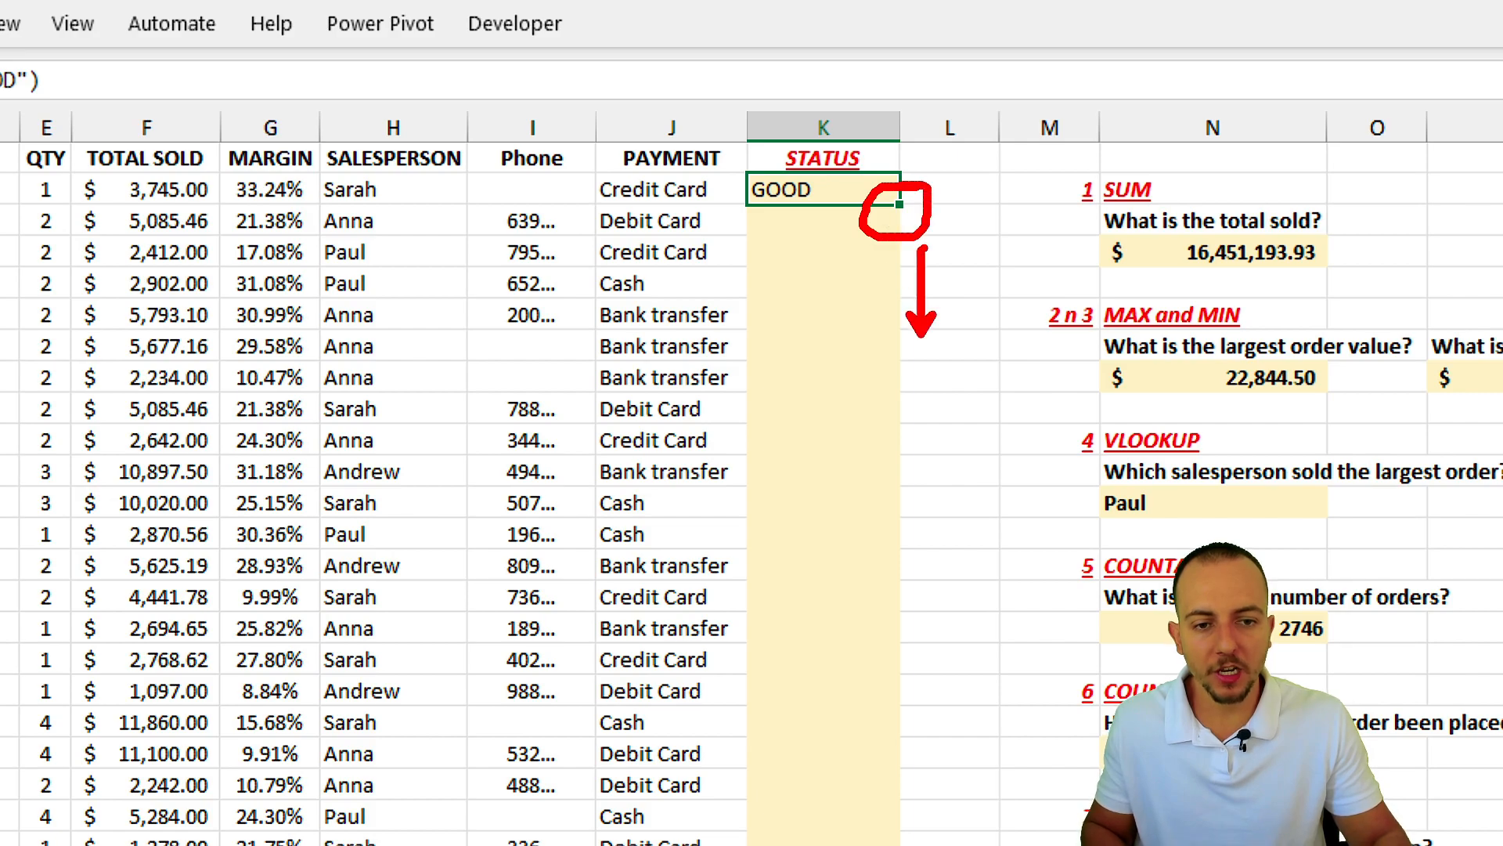
pyautogui.doubleClick(899, 204)
pyautogui.click(864, 202)
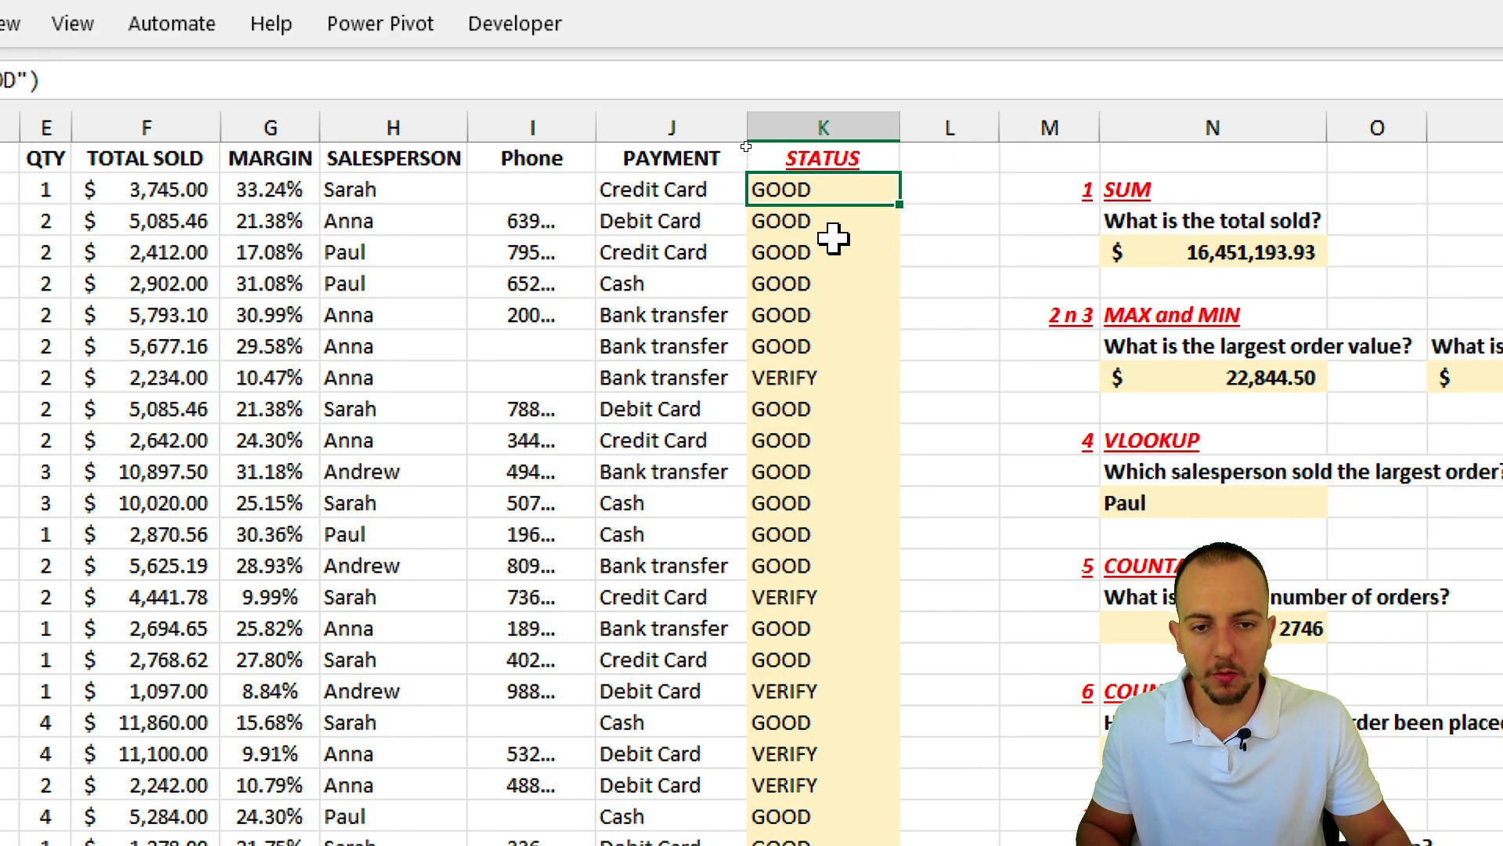
pyautogui.moveTo(838, 191); pyautogui.dragTo(832, 332)
pyautogui.click(839, 378)
pyautogui.hotkey('shift', 'space')
pyautogui.click(856, 597)
pyautogui.hotkey('shift', 'space')
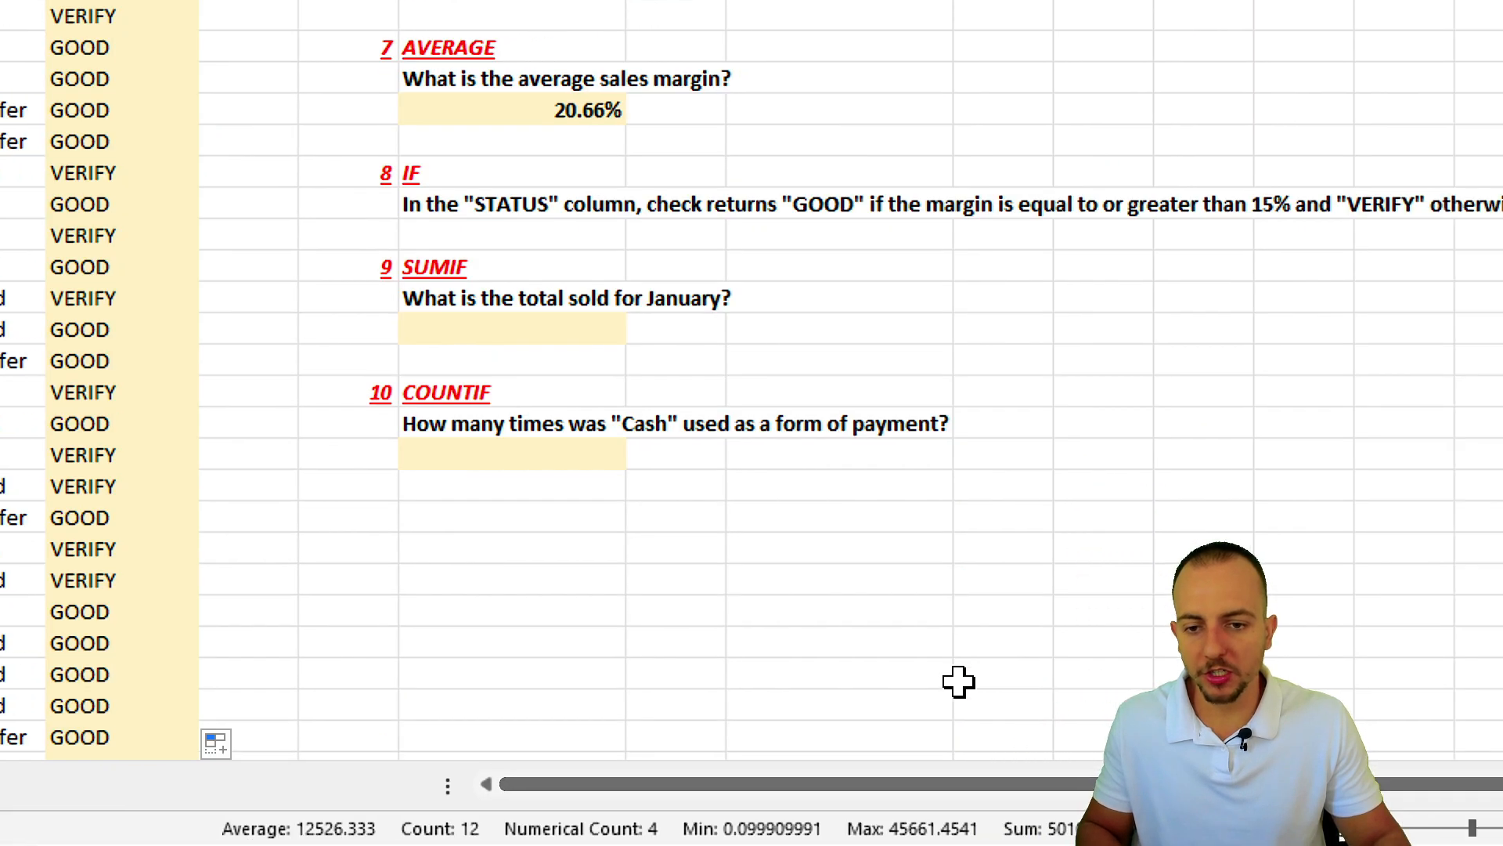
# Step: Start a SUMIF formula in N31 for the January sales question, with the whole MONTH column (B:B) as the range
pyautogui.click(634, 341)
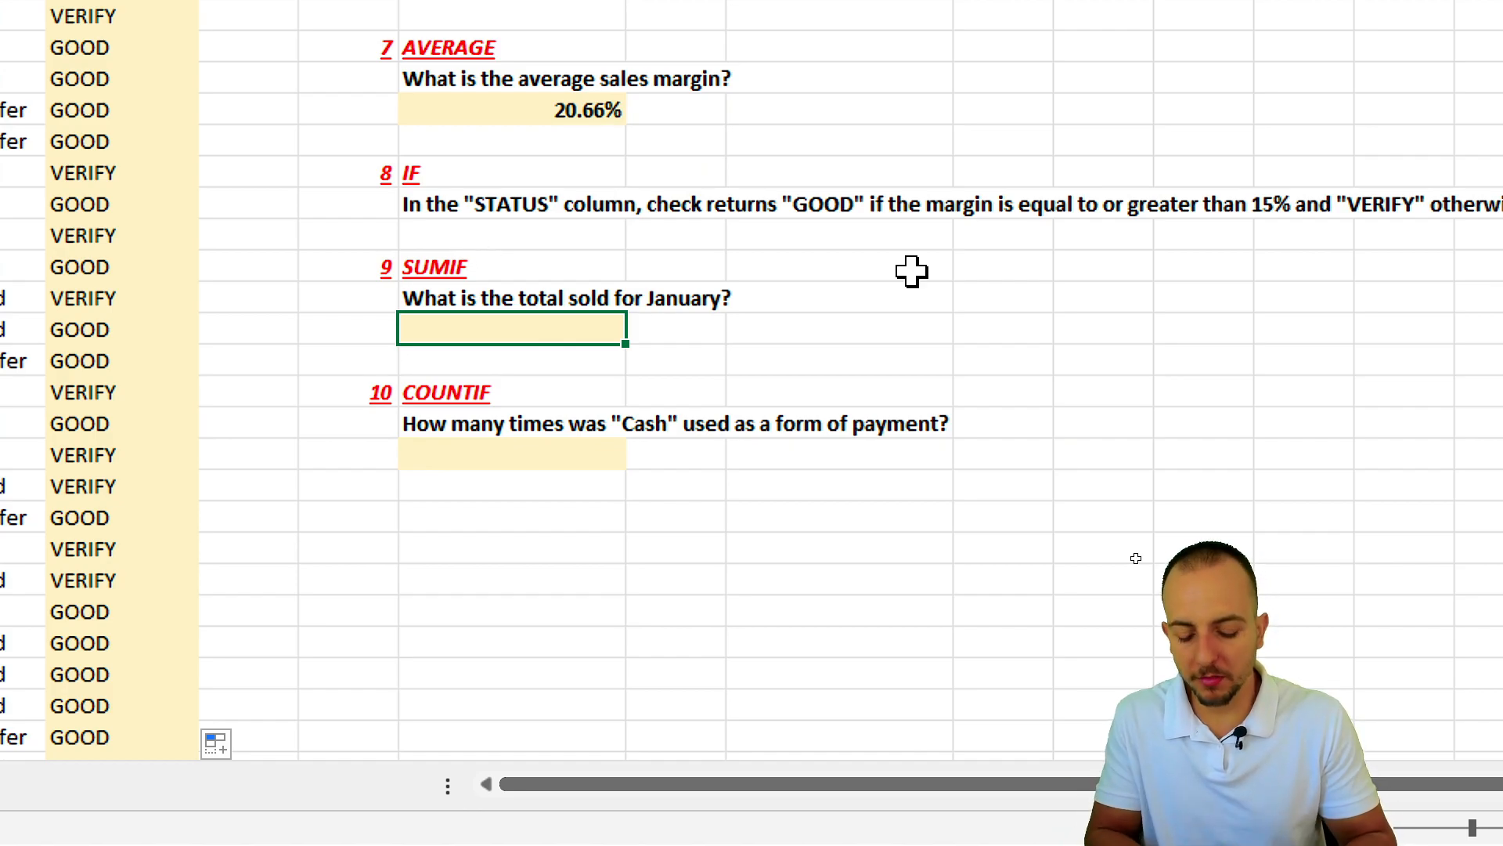
pyautogui.write('=sum')
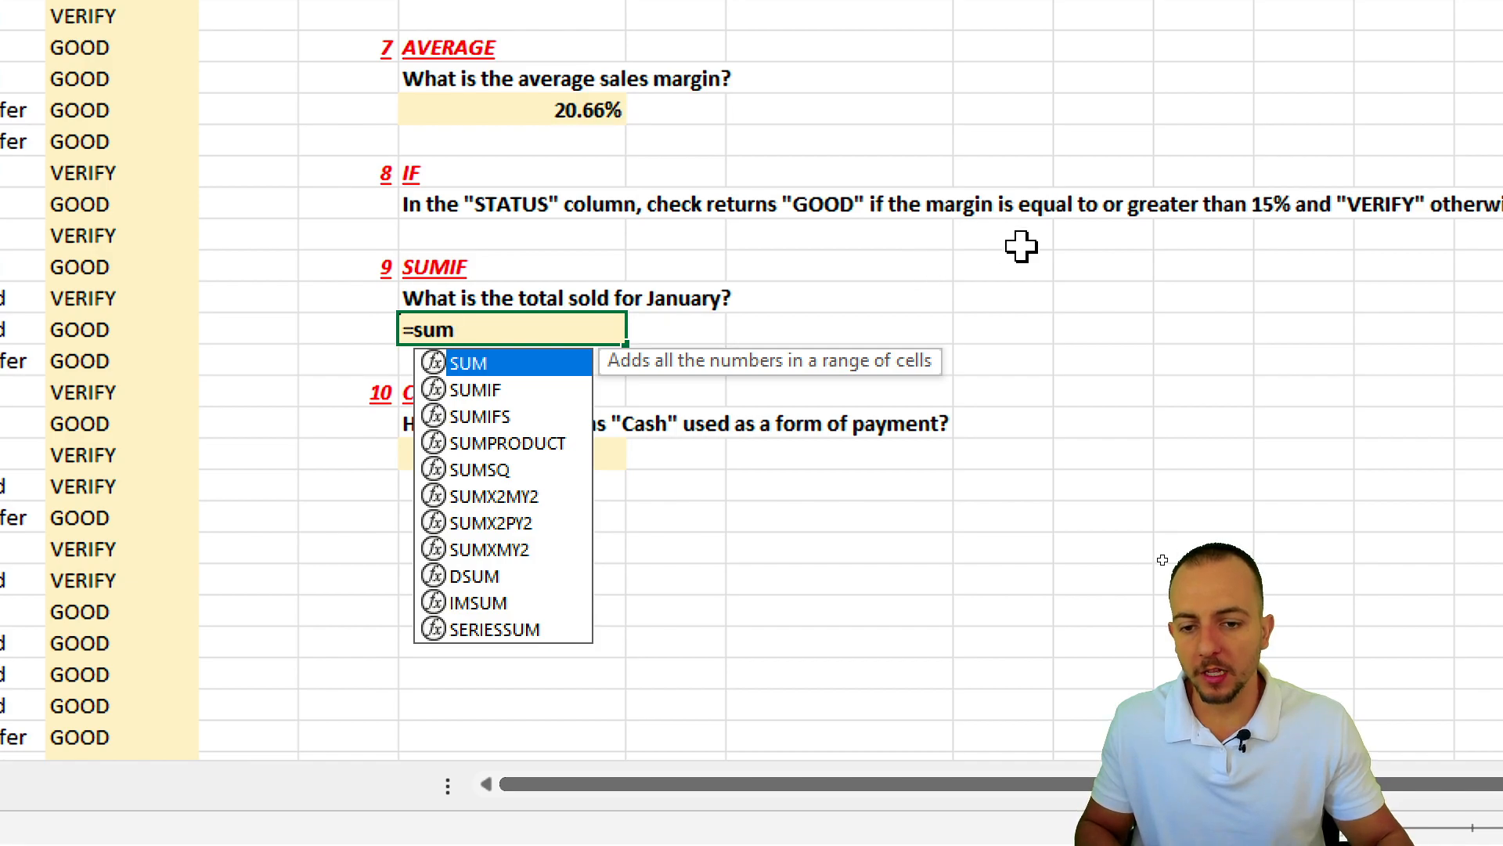
pyautogui.click(507, 396)
pyautogui.doubleClick(507, 396)
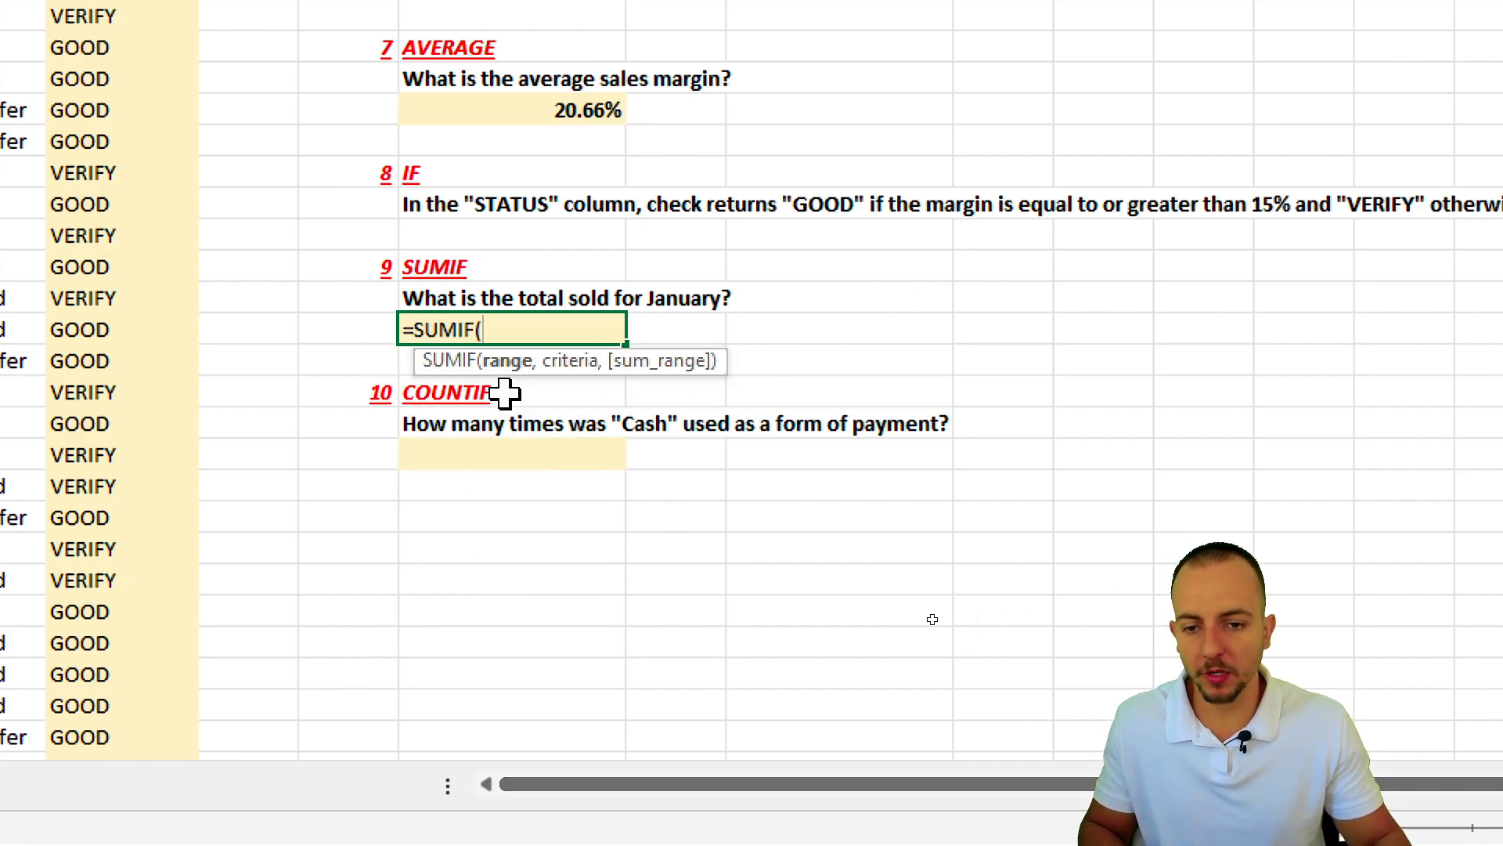
pyautogui.hscroll(-5, 508, 388)
pyautogui.hscroll(-5, 150, 294)
pyautogui.scroll(7, 174, 204)
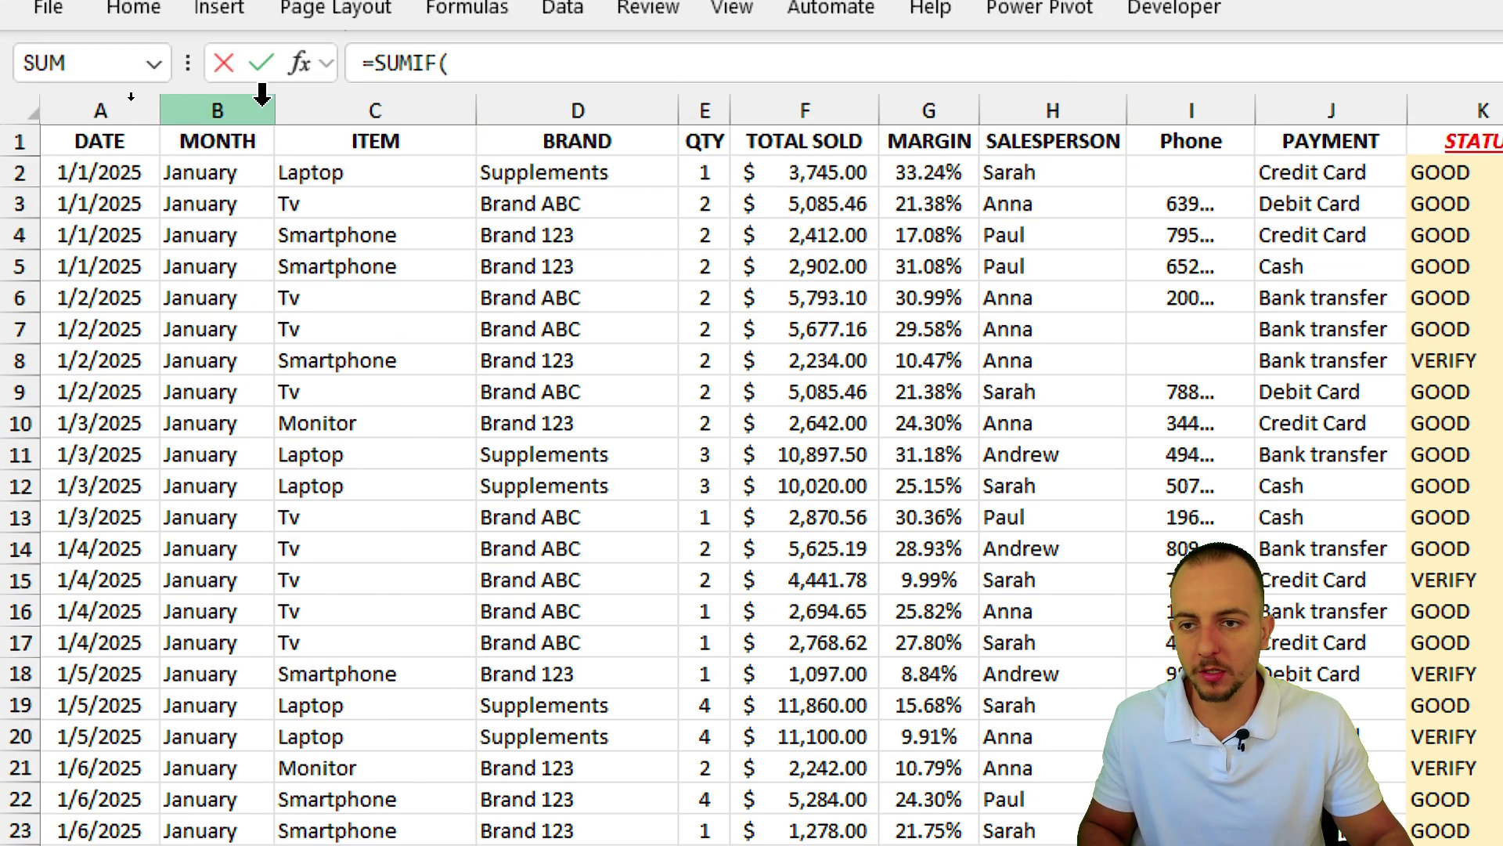
pyautogui.click(259, 99)
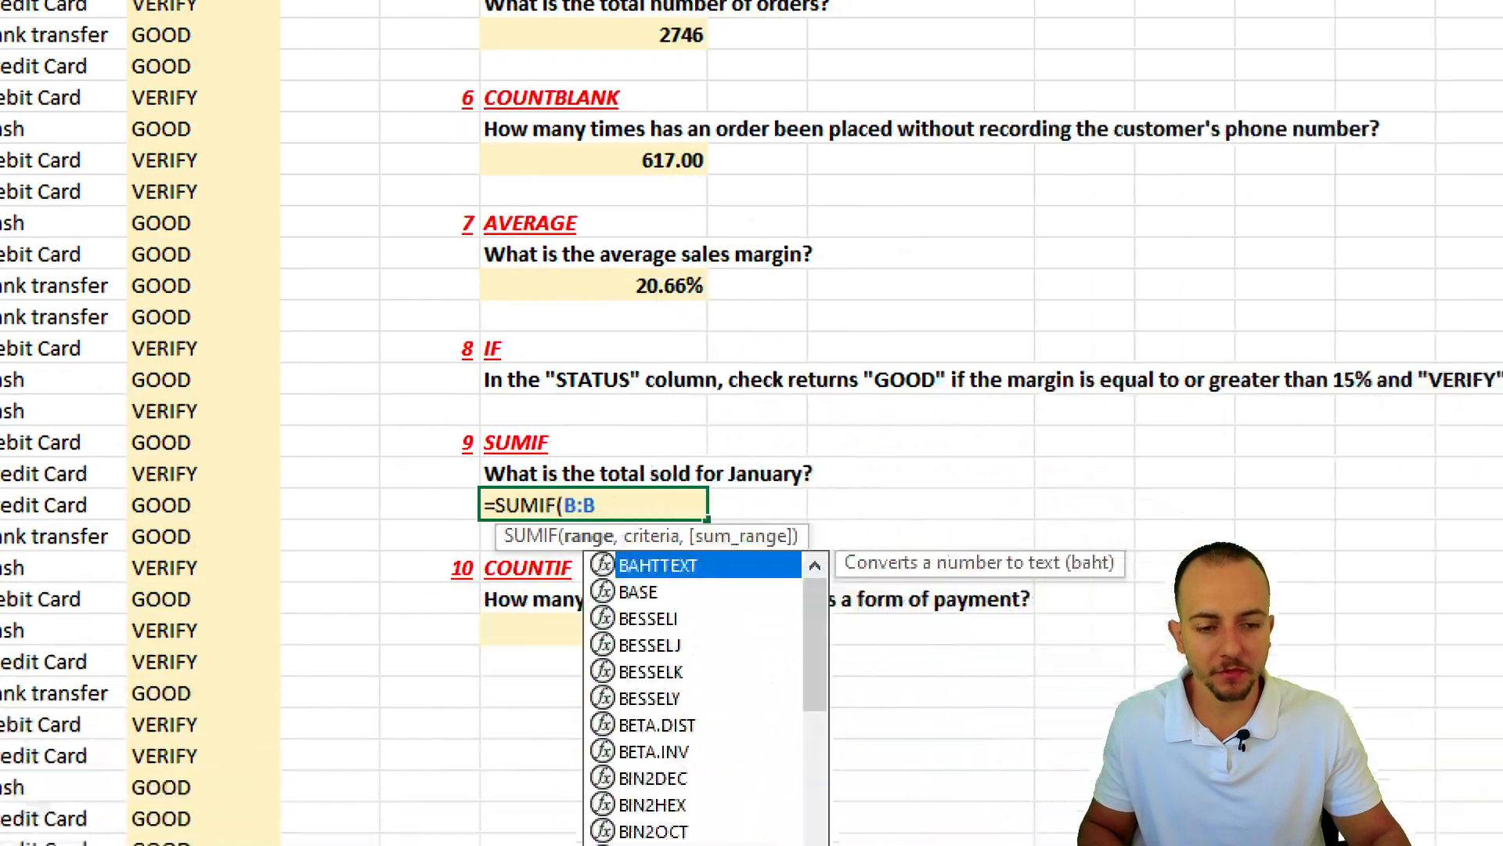
# Step: Complete the SUMIF formula with the criteria "January" and the TOTAL SOLD column (F:F) as sum range, and compare the result with N4
pyautogui.write(',')
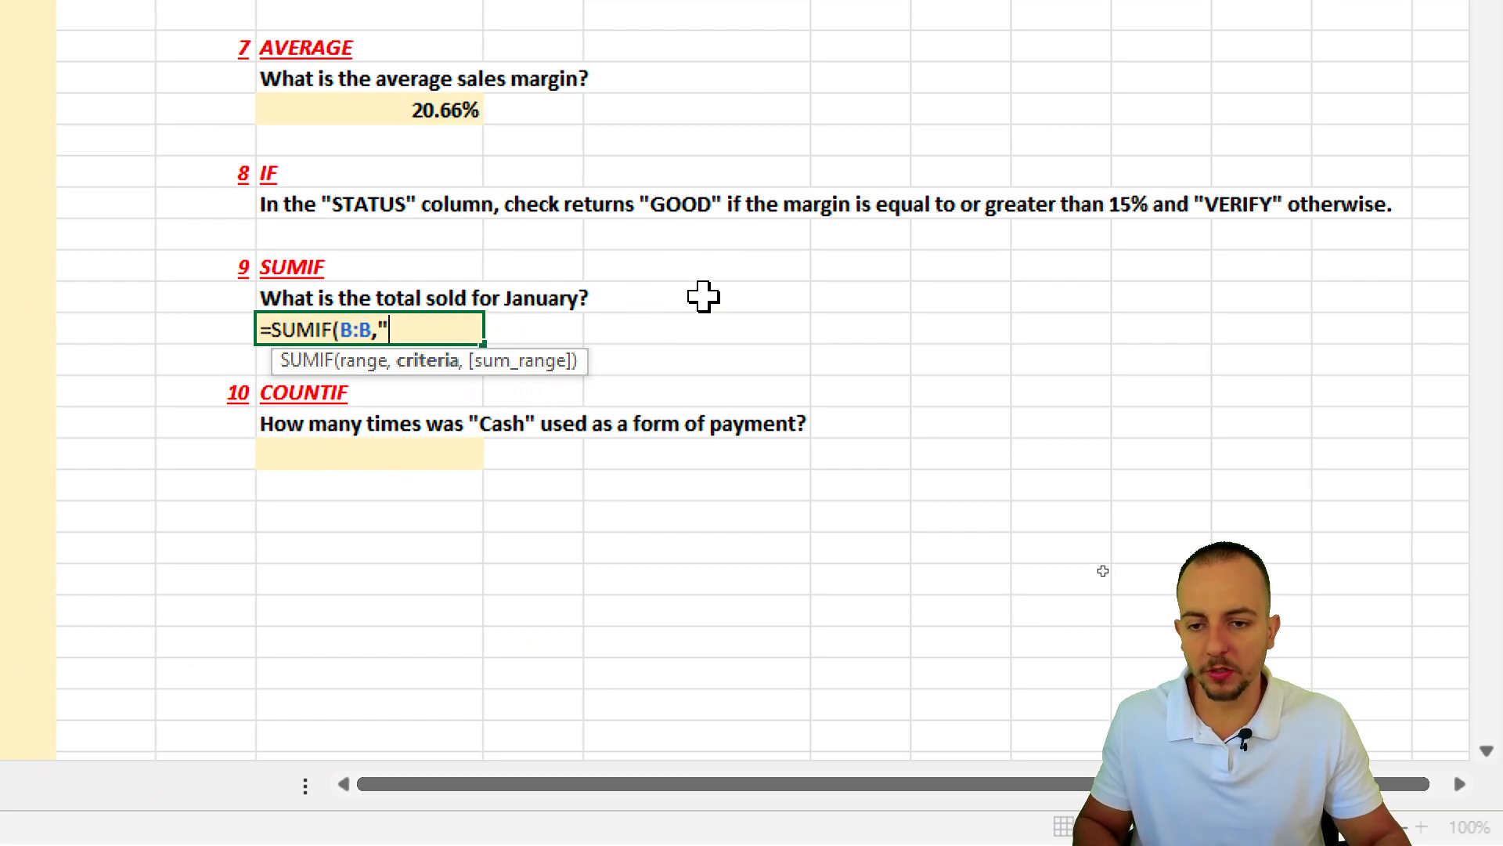
pyautogui.write('"January')
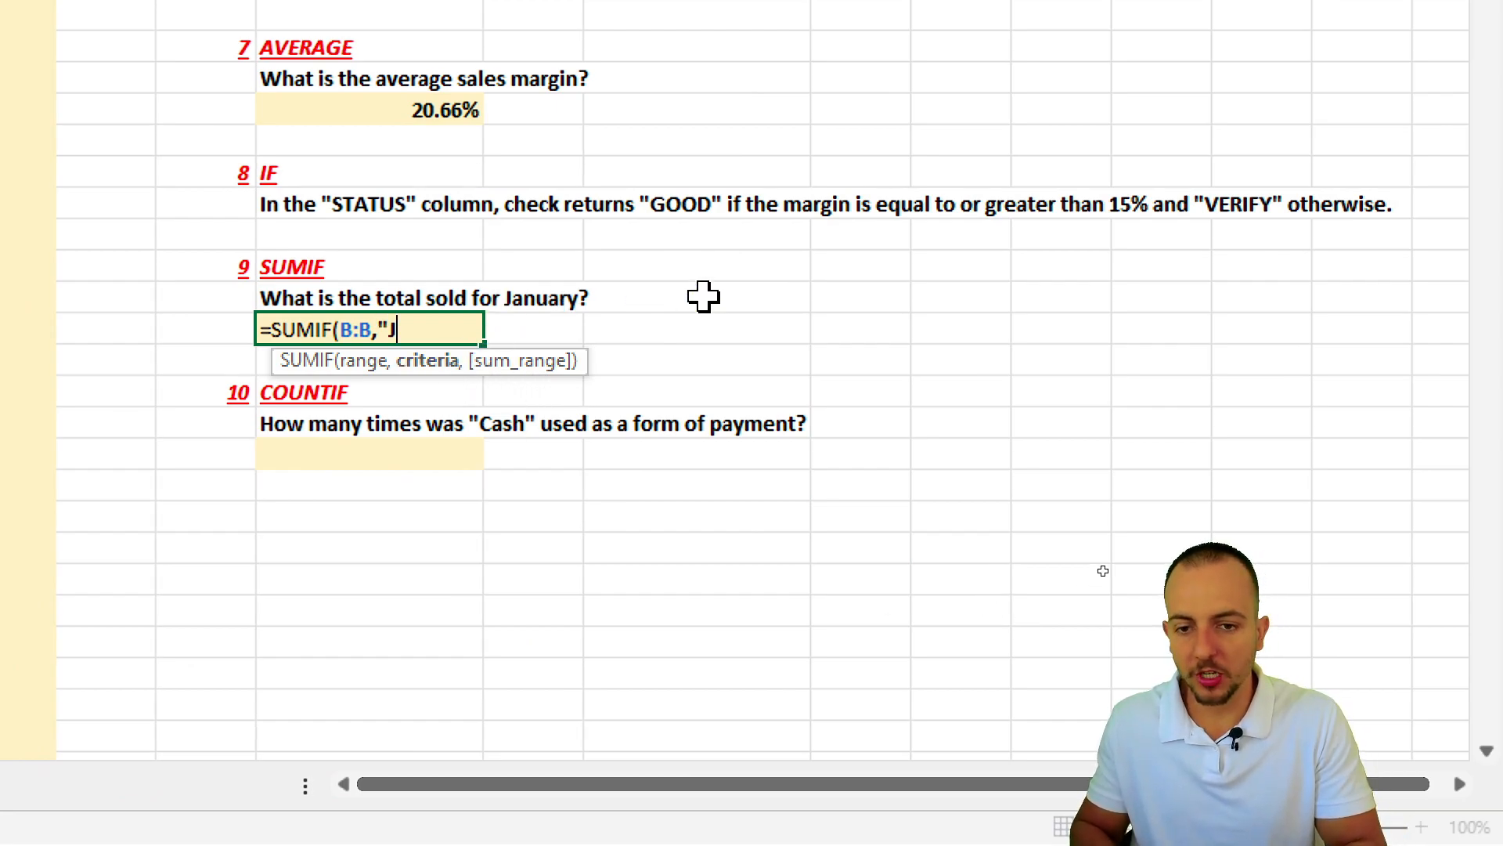
pyautogui.write('",')
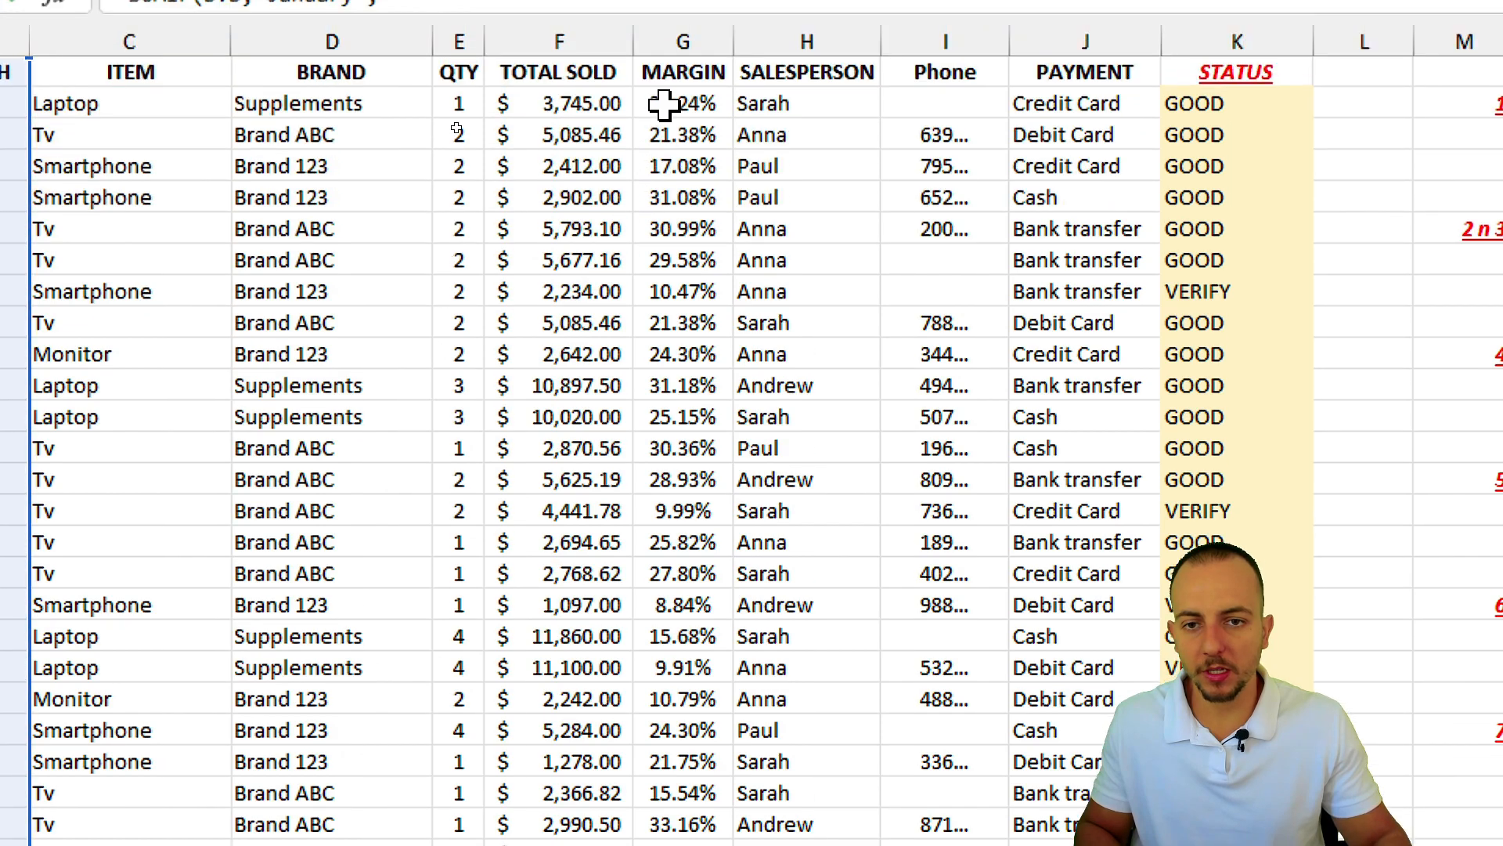
pyautogui.click(574, 113)
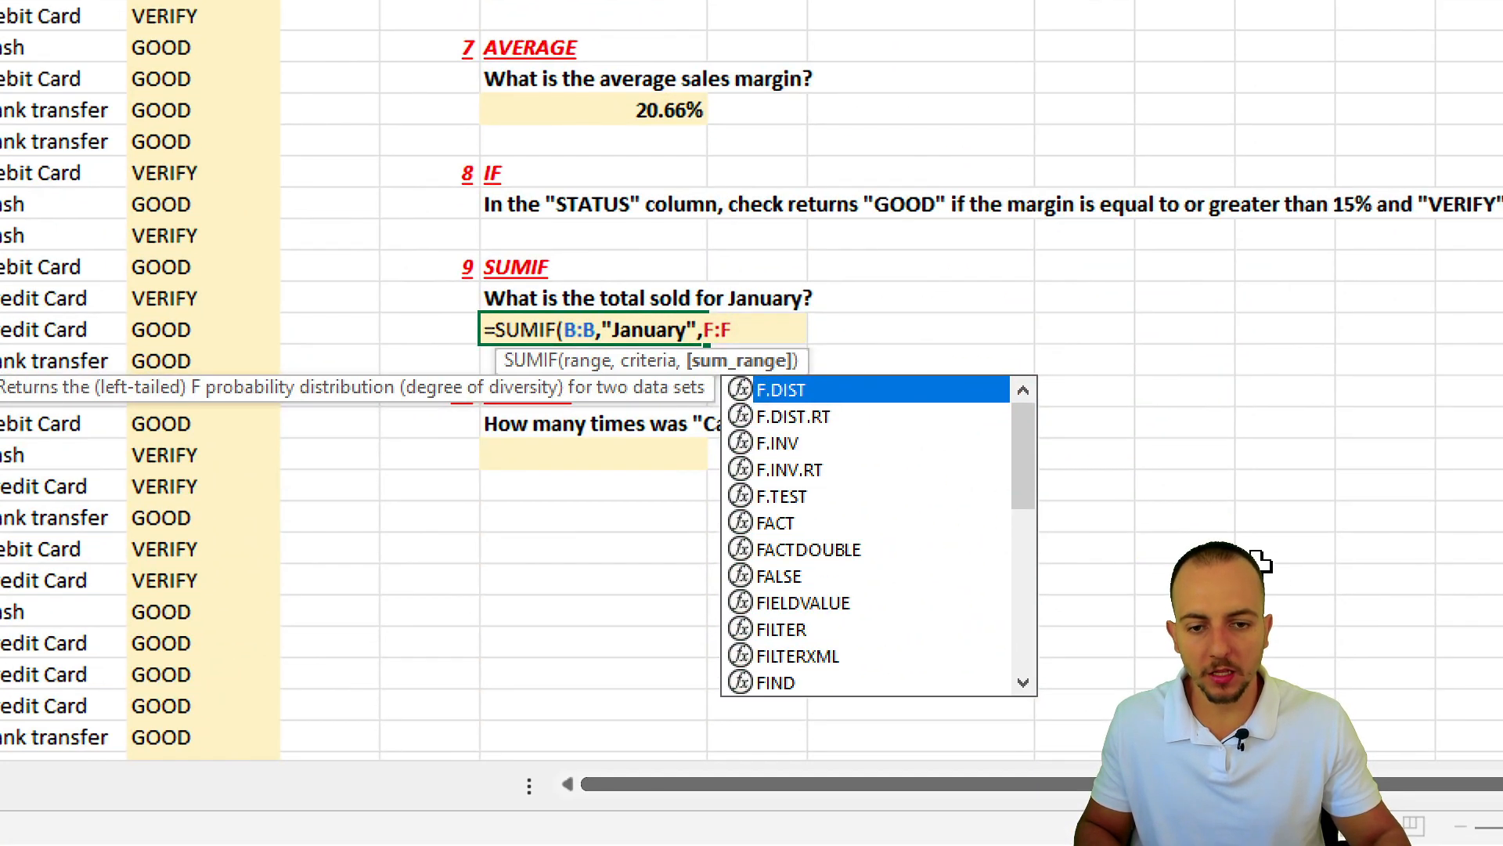
pyautogui.press('Return')
pyautogui.click(619, 328)
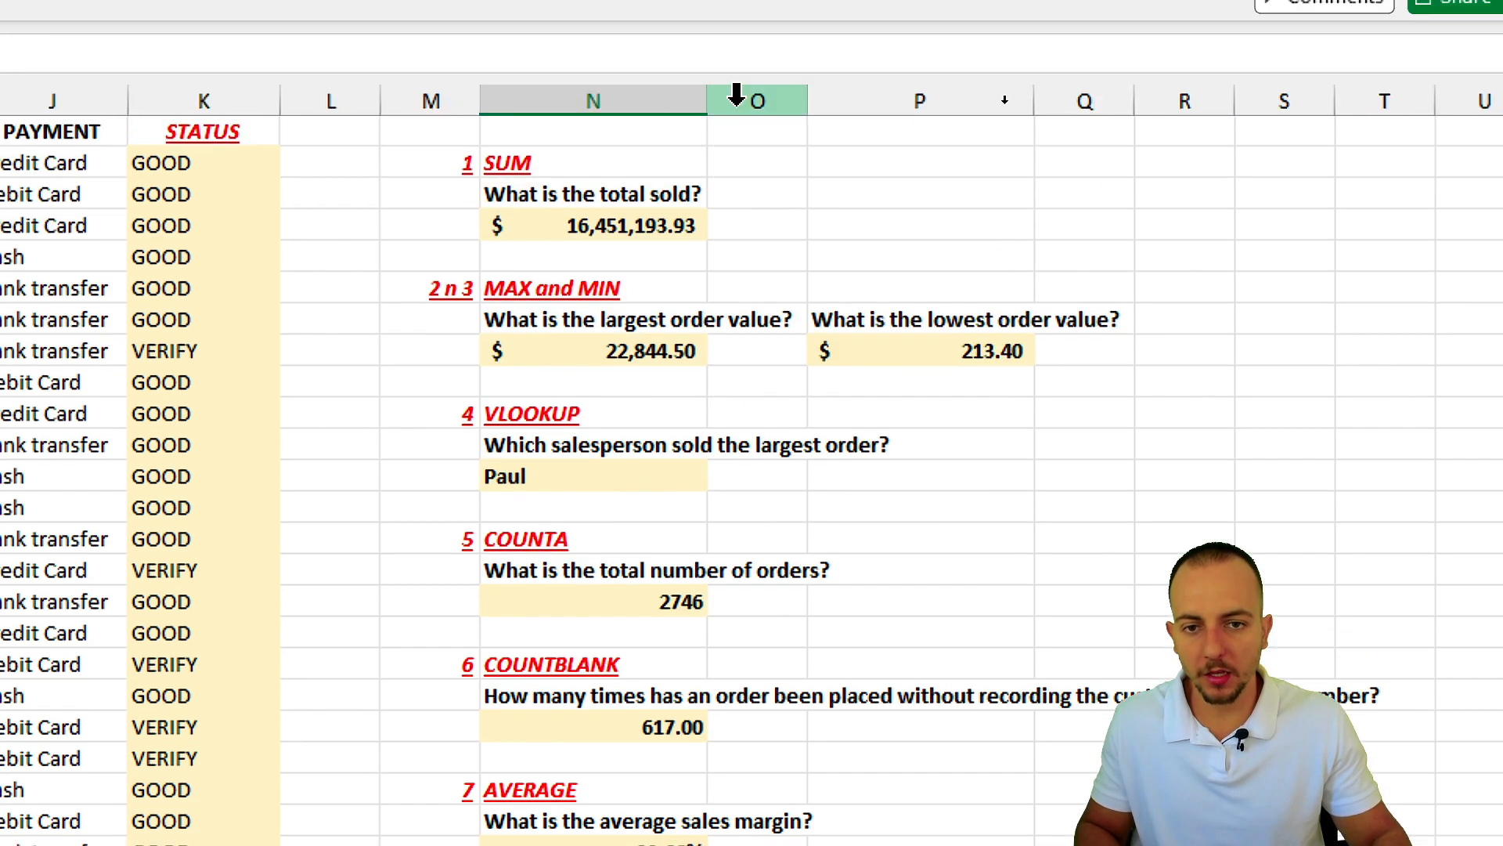
pyautogui.click(640, 230)
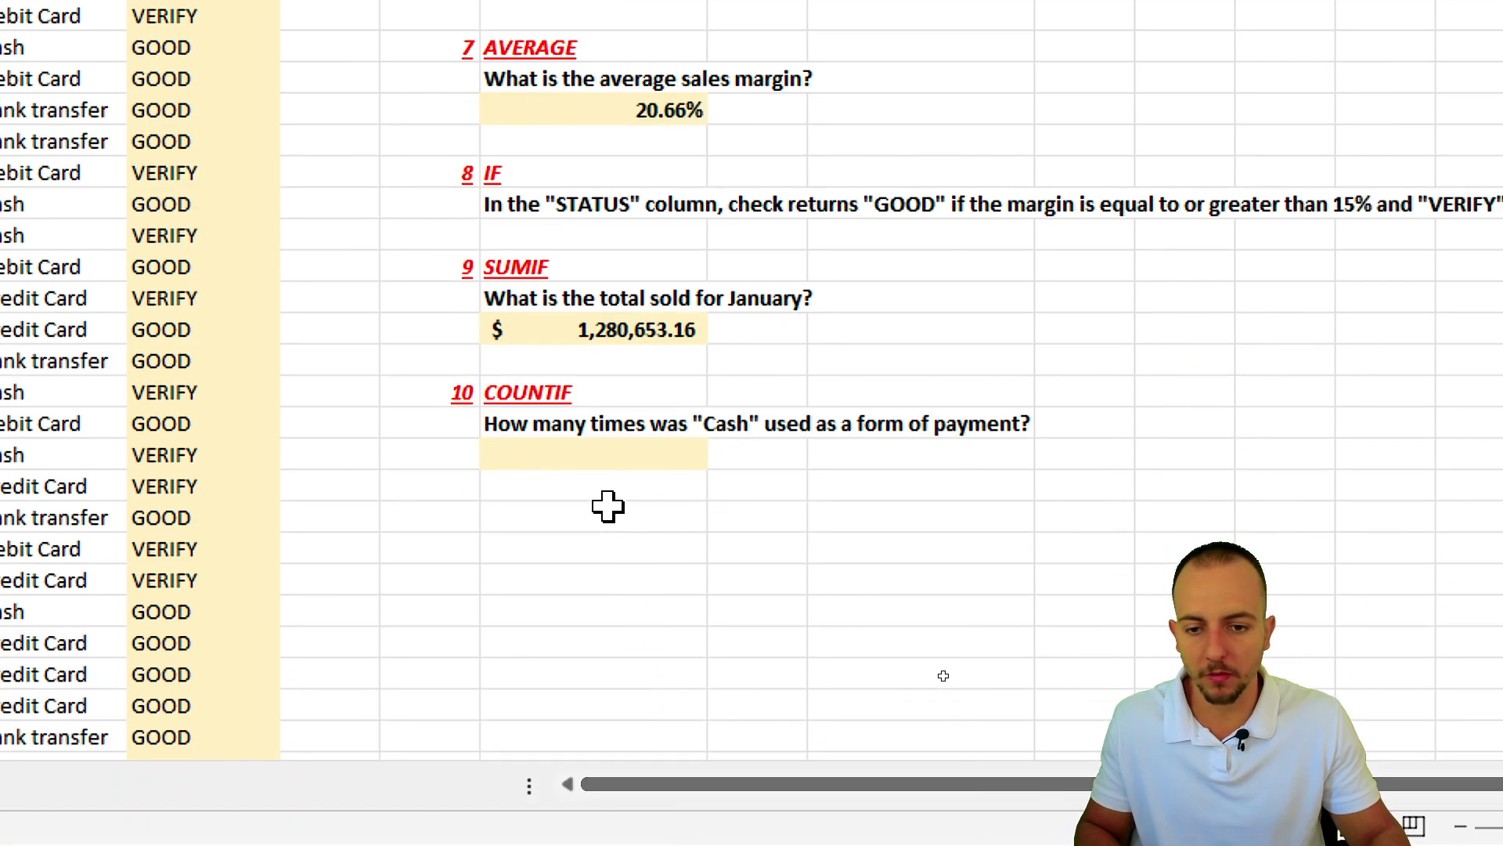
# Step: Answer the cash payment question in N35 with a COUNTIF formula over the PAYMENT column (J:J) using the criteria "Cash"
pyautogui.click(548, 664)
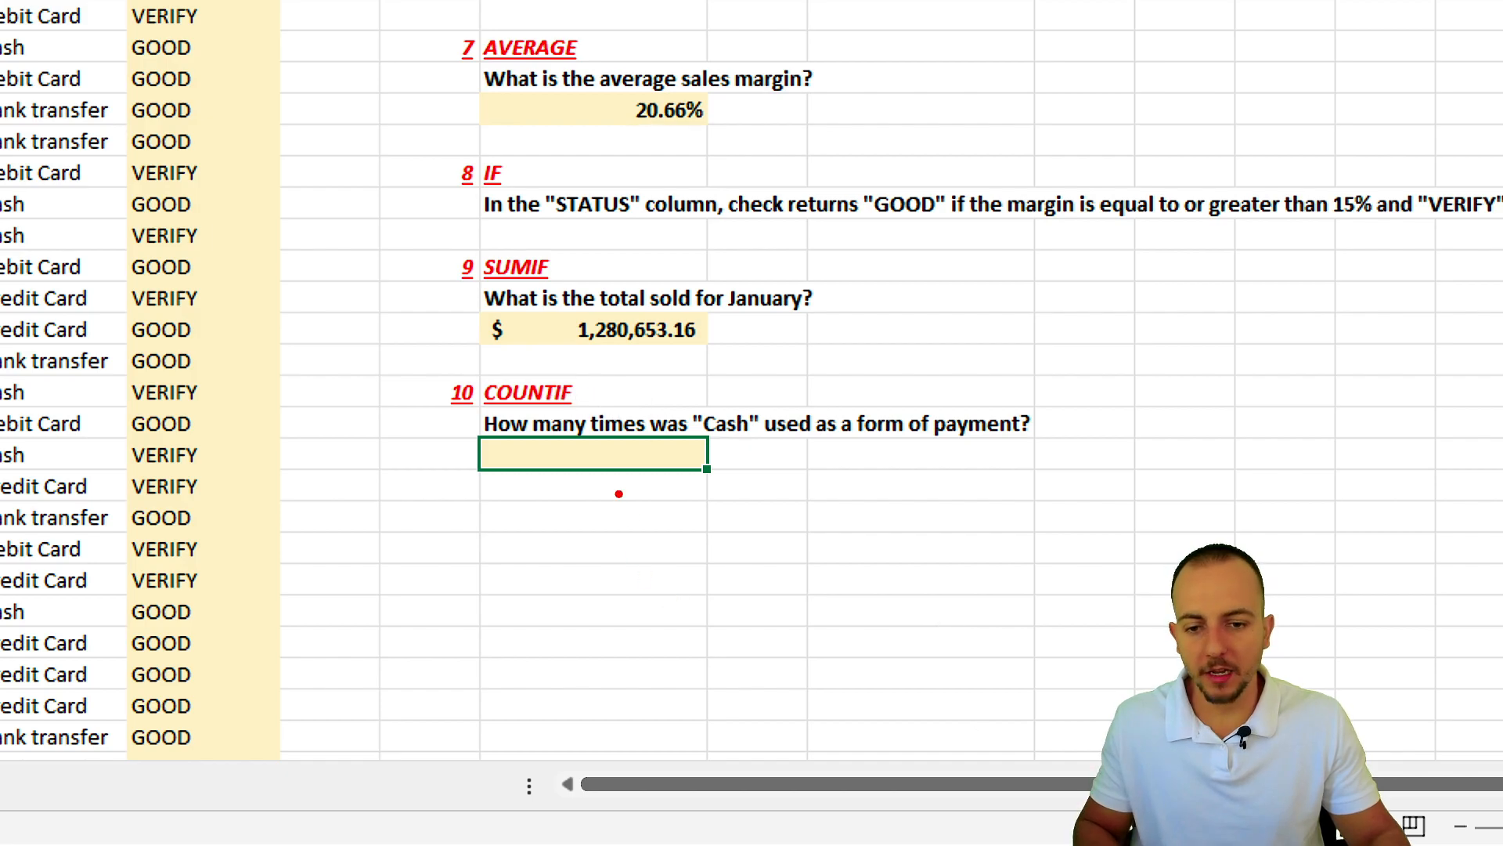
pyautogui.moveTo(543, 369)
pyautogui.mouseDown()
pyautogui.moveTo(584, 413)
pyautogui.moveTo(458, 408)
pyautogui.mouseUp()
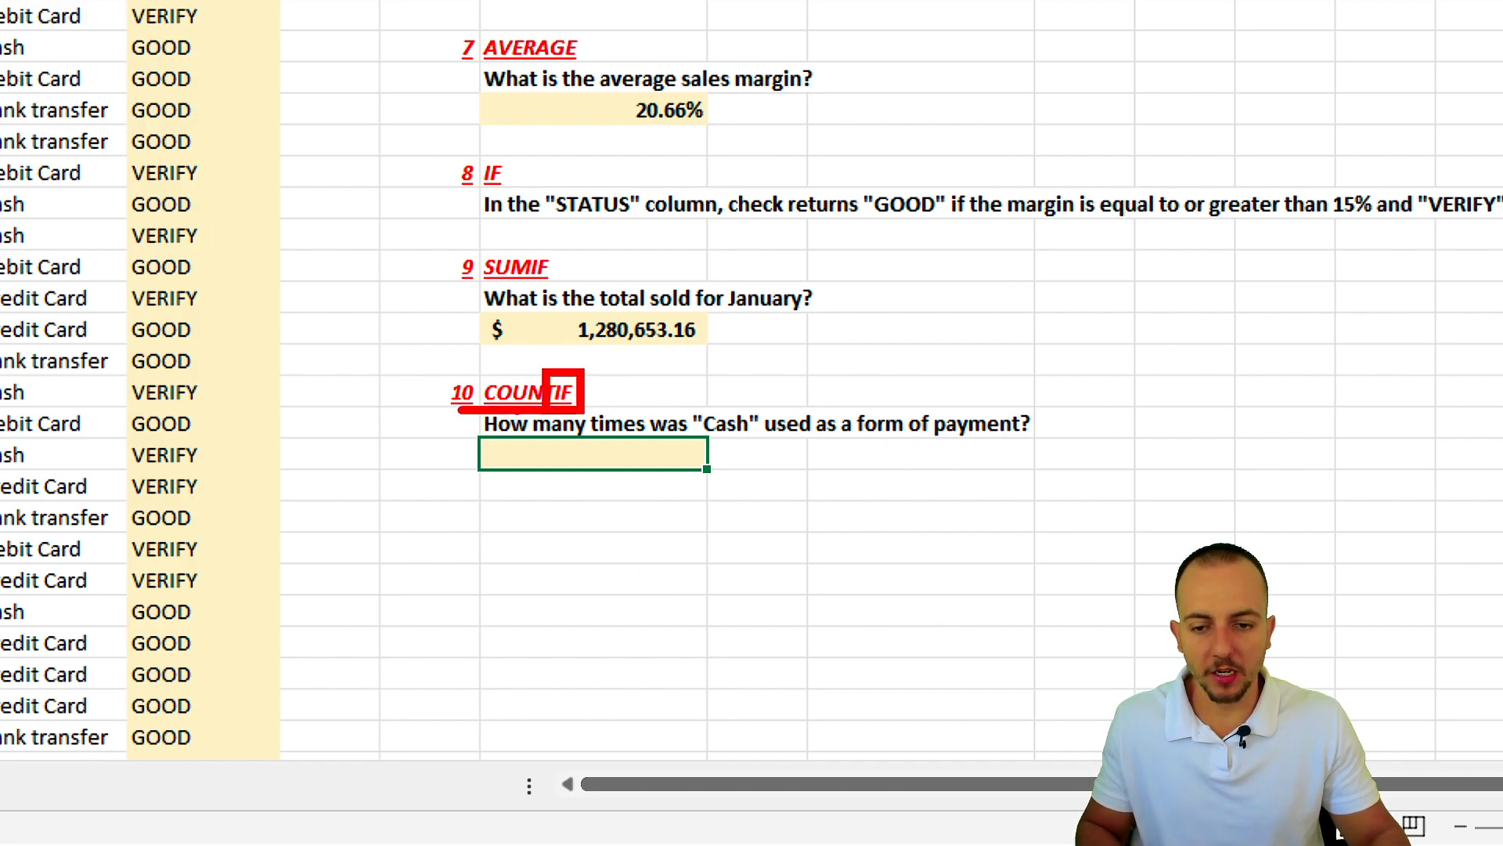
pyautogui.press('Escape')
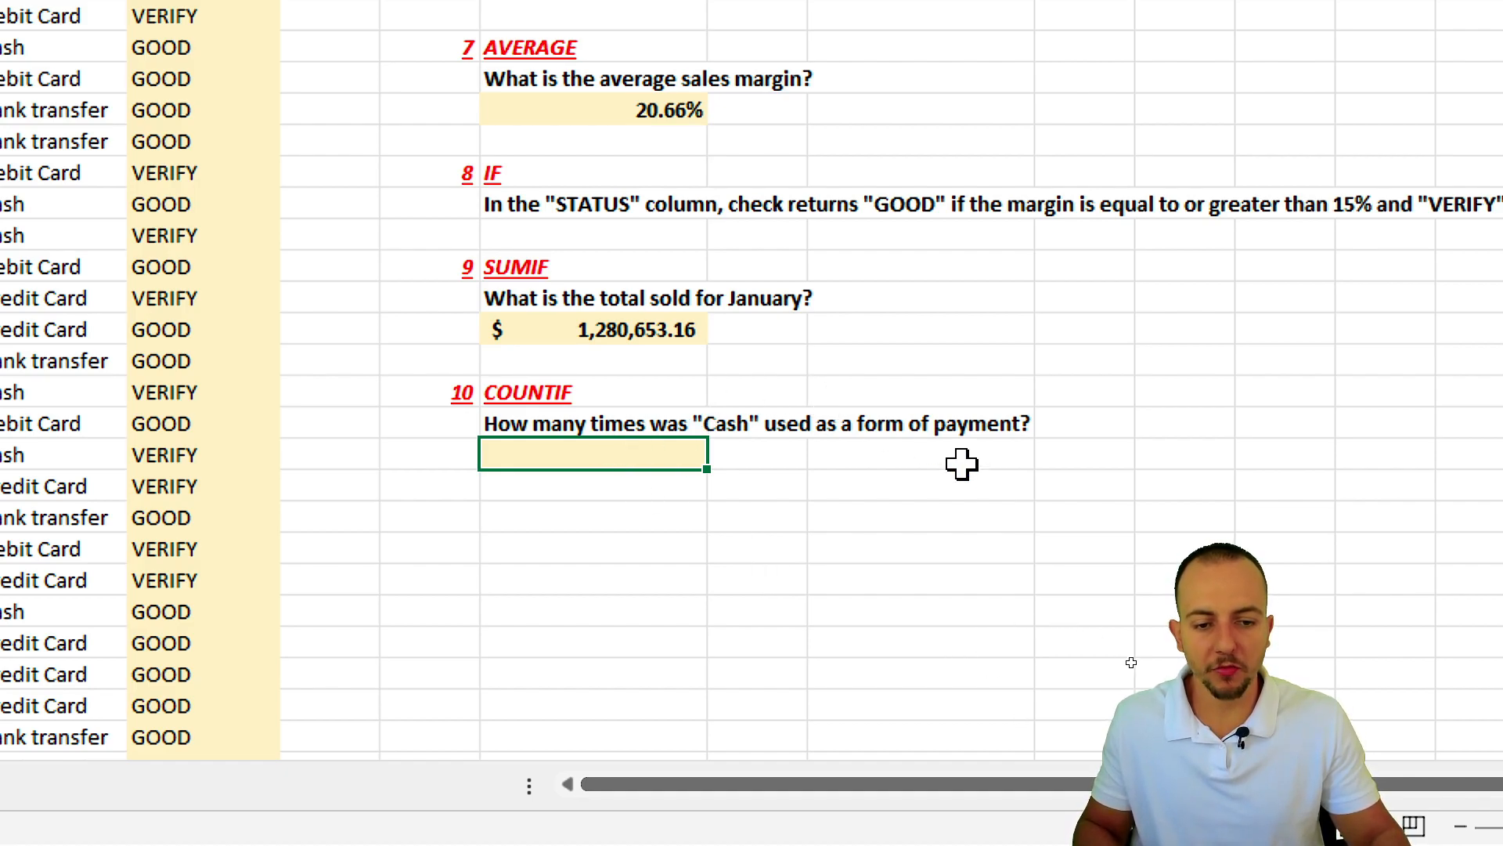
pyautogui.write('=countif')
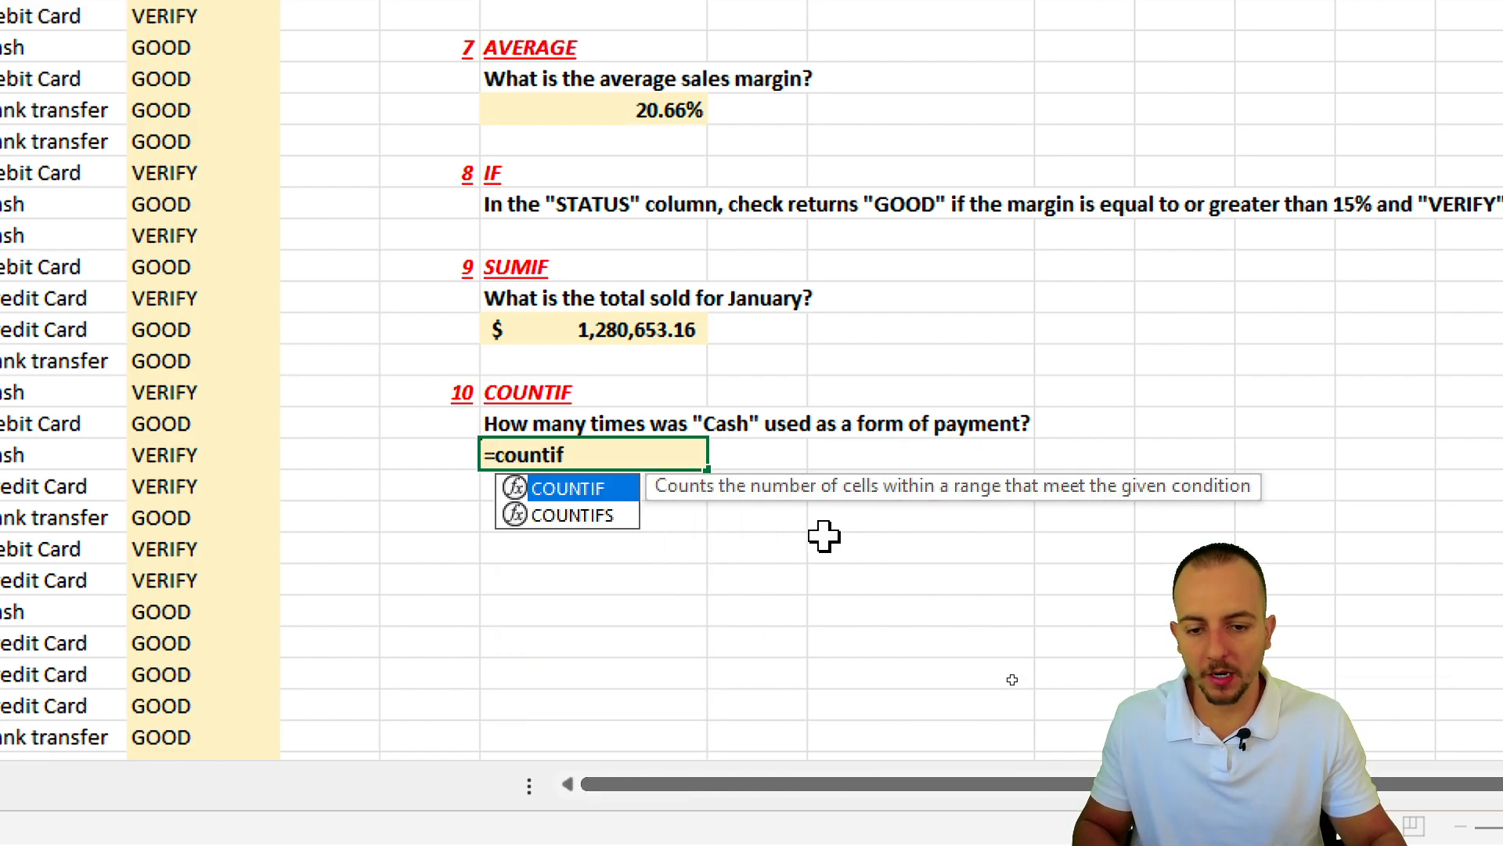
pyautogui.doubleClick(619, 488)
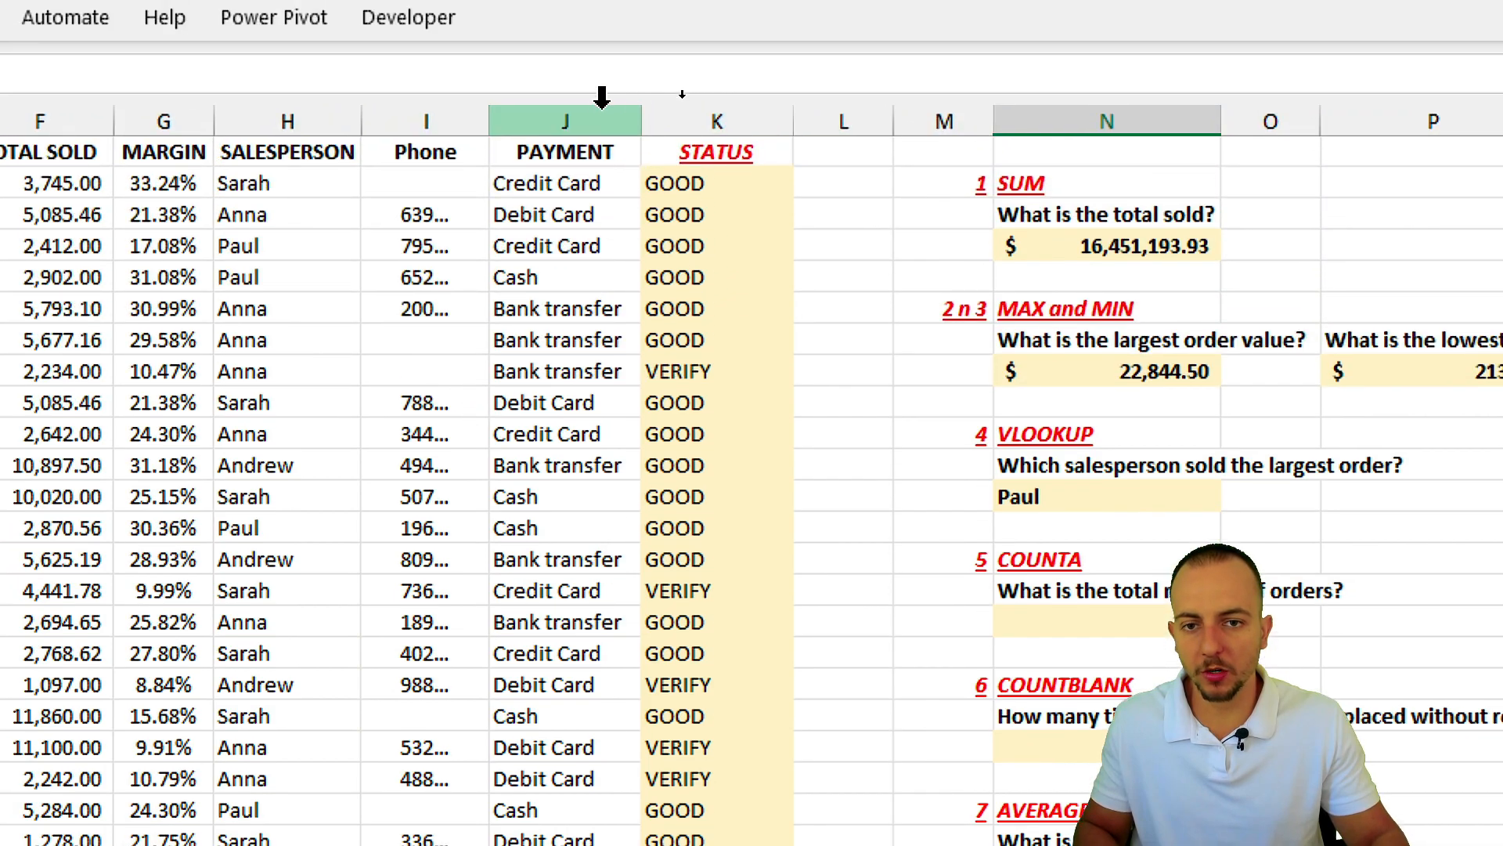
pyautogui.click(602, 106)
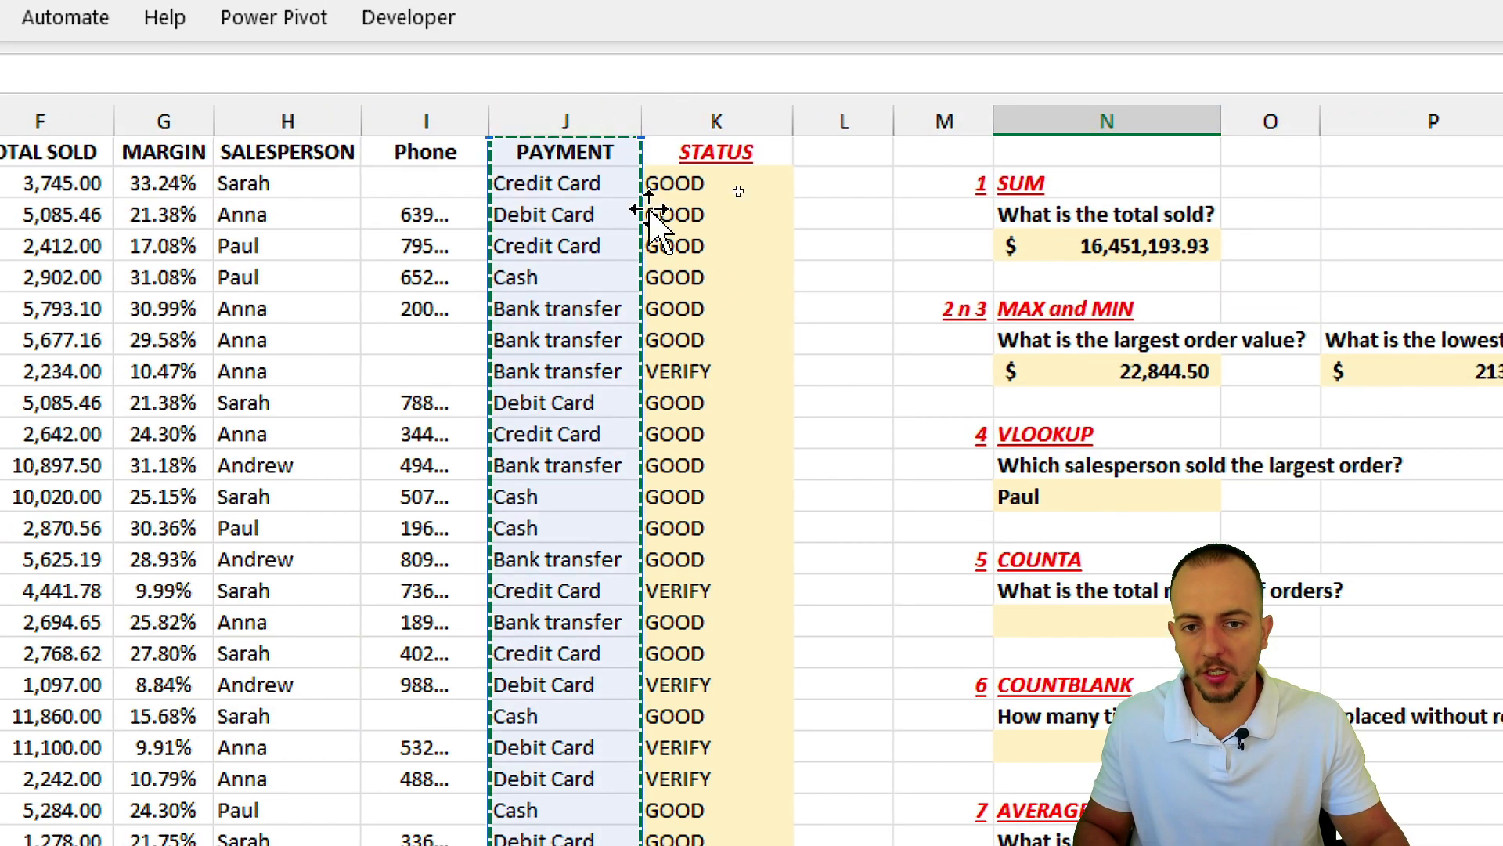
pyautogui.write(',')
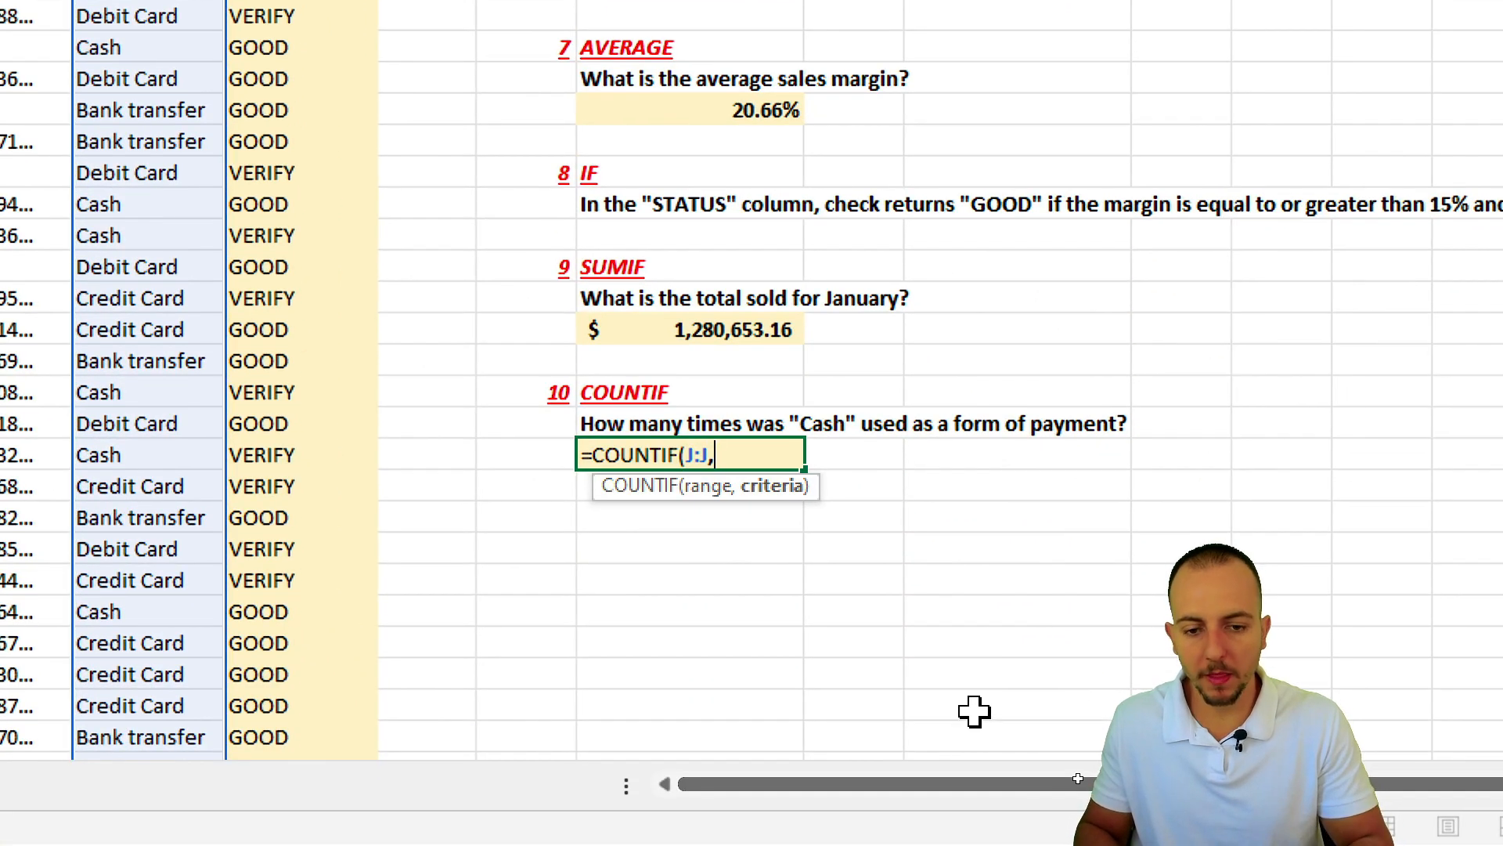
pyautogui.write('"C')
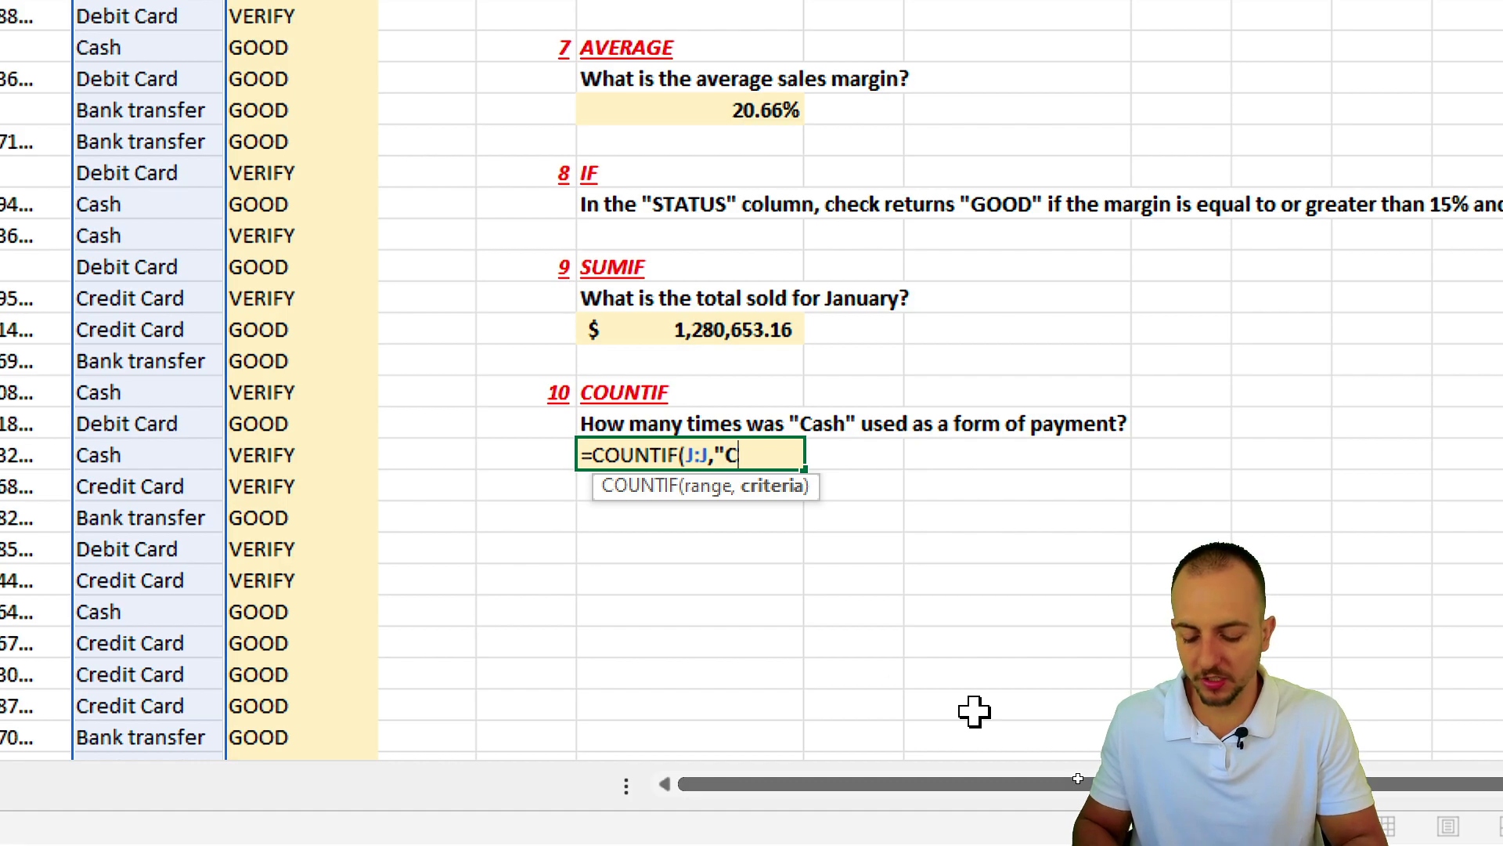
pyautogui.write('ash")')
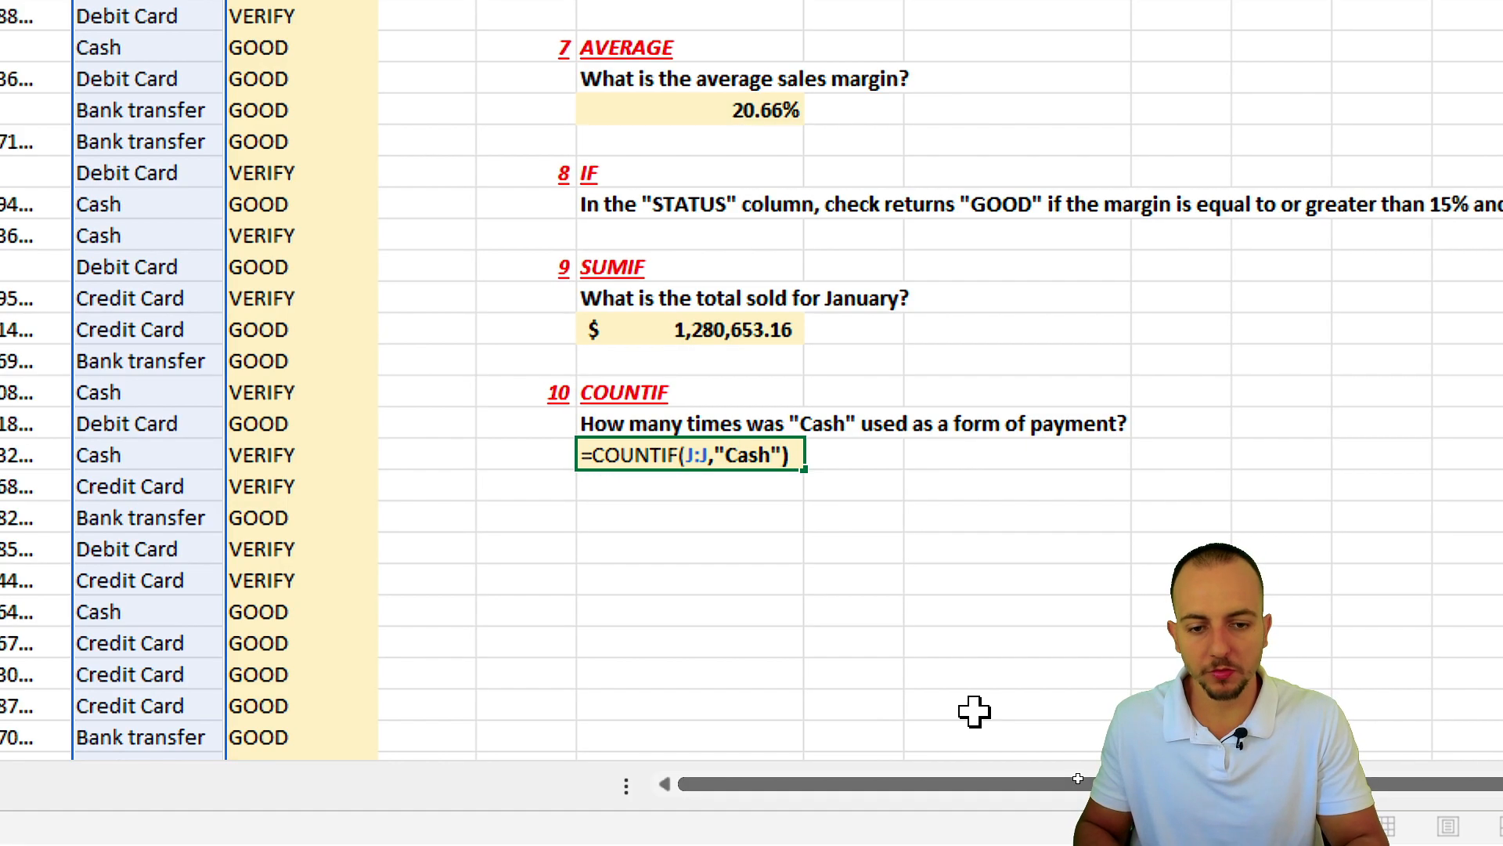
pyautogui.press('Return')
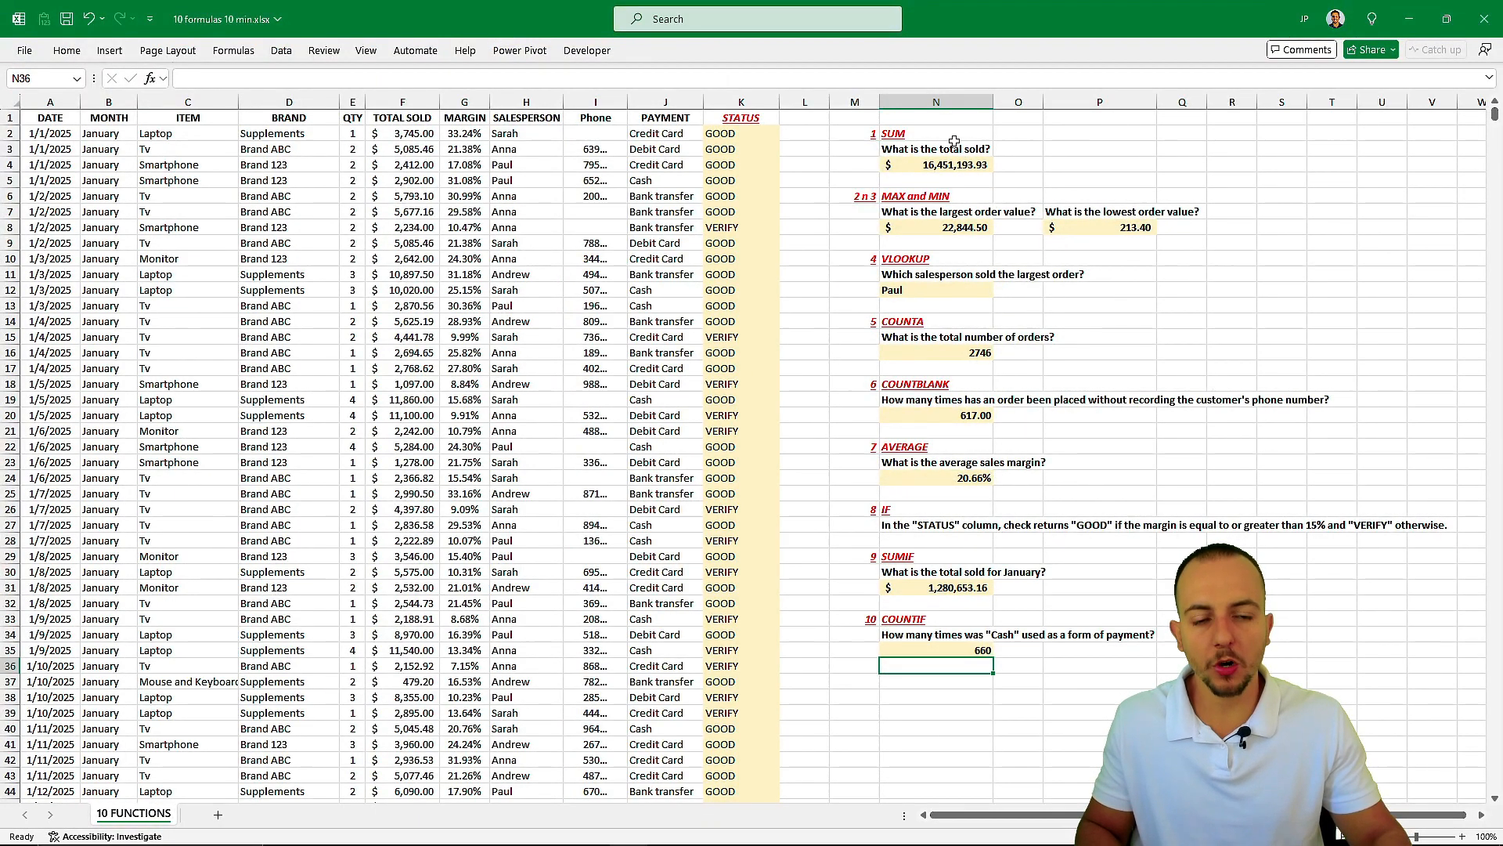
pyautogui.click(952, 139)
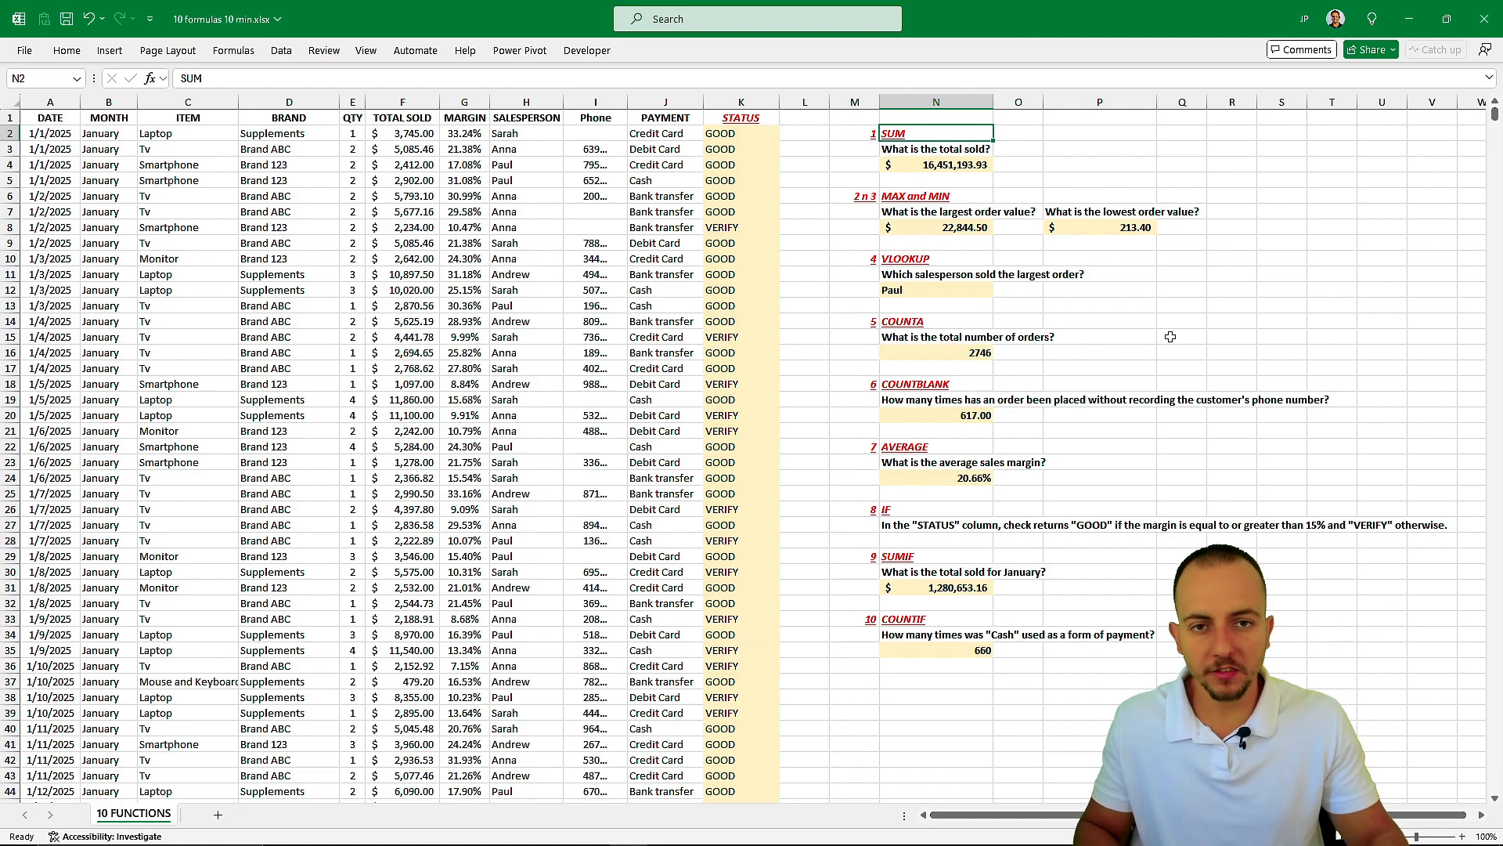